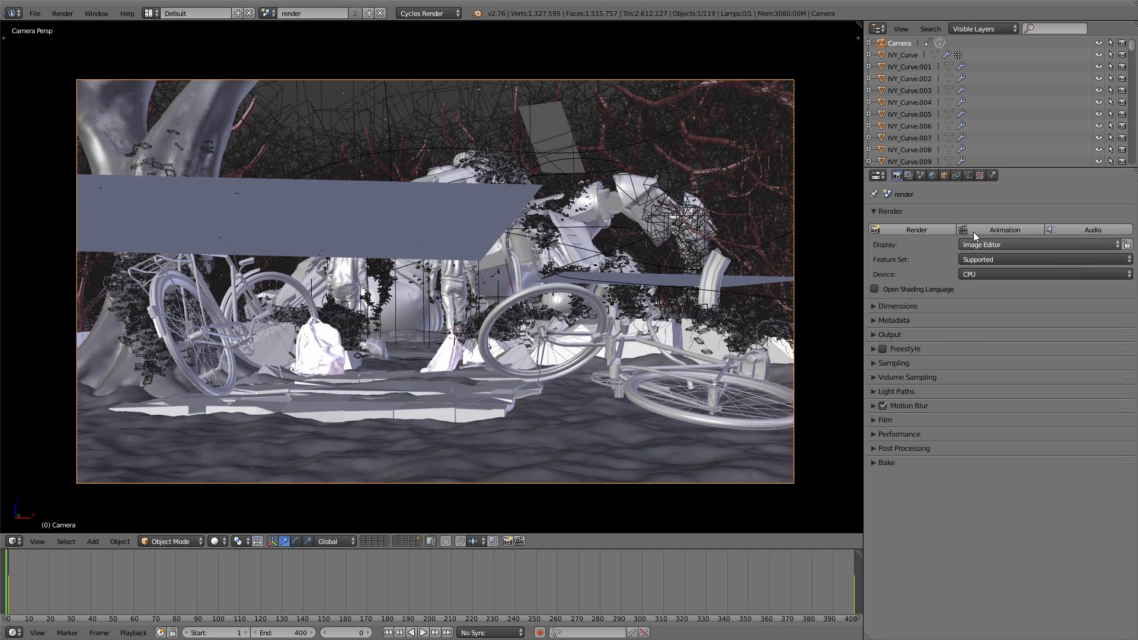
Step: Move the cubes and the background plane onto their own scene layers and display the first three layers together
click(908, 176)
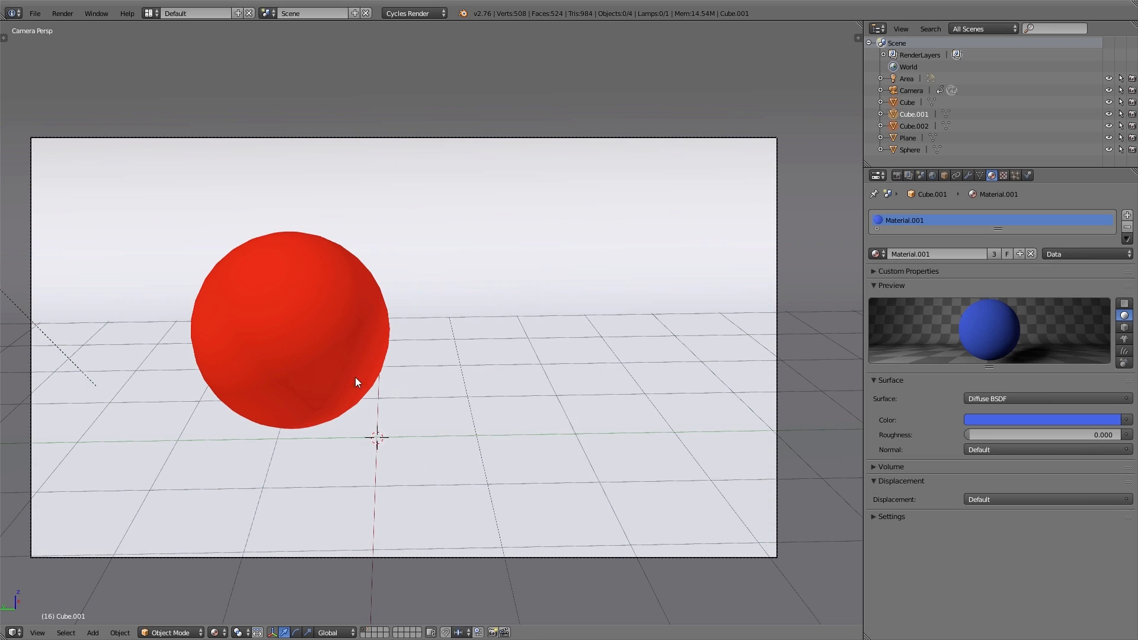
right_click(487, 317)
key(m)
key(m)
click(588, 376)
click(369, 631)
click(374, 631)
shift+drag(364, 631, 368, 631)
Step: Rename the existing render layer as sphere and limit it to scene layer 1
click(909, 176)
double_click(903, 220)
text(sphere)
key(Return)
click(1010, 288)
Step: Add a second render layer named cubes and limit it to scene layer 2
click(1126, 215)
double_click(910, 232)
text(cubes)
key(Return)
click(1021, 288)
Step: Add a third render layer named background, limit it to scene layer 3, and render the scene
click(1127, 215)
double_click(908, 244)
text(background)
key(Return)
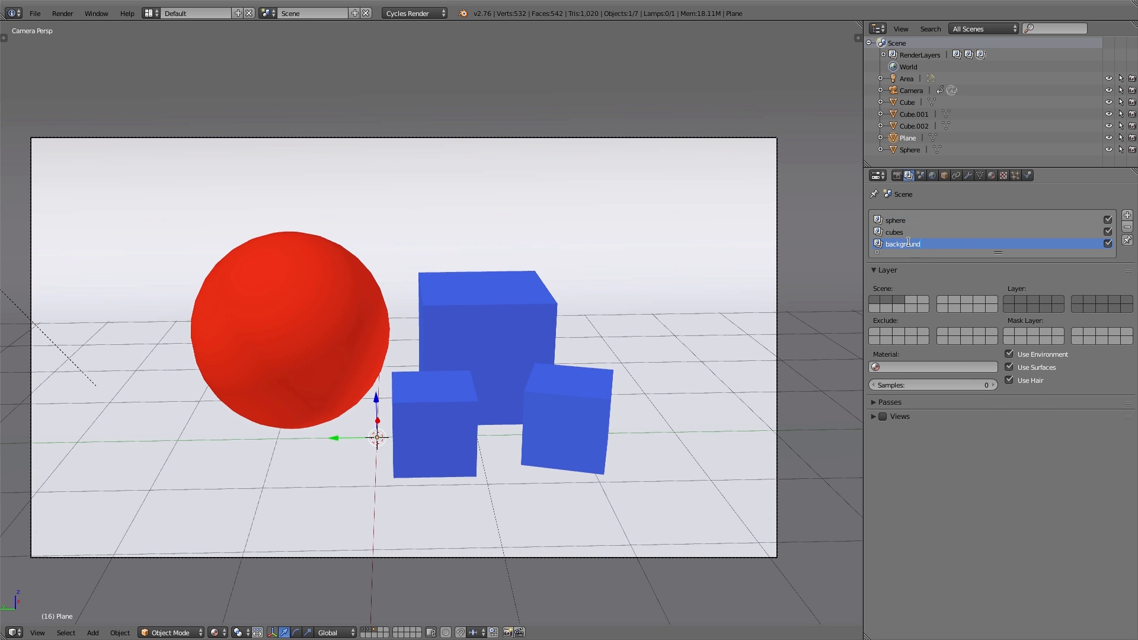
key(F12)
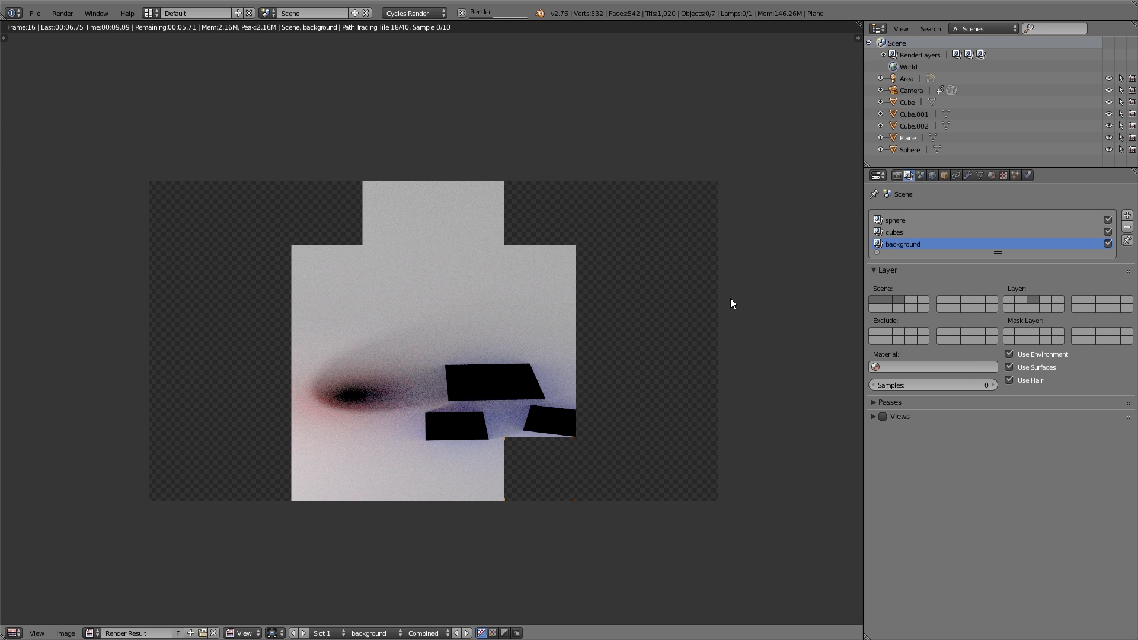
Step: Switch the render view to the Node Editor and enable compositing nodes for the scene
click(13, 633)
click(53, 494)
click(150, 633)
click(177, 633)
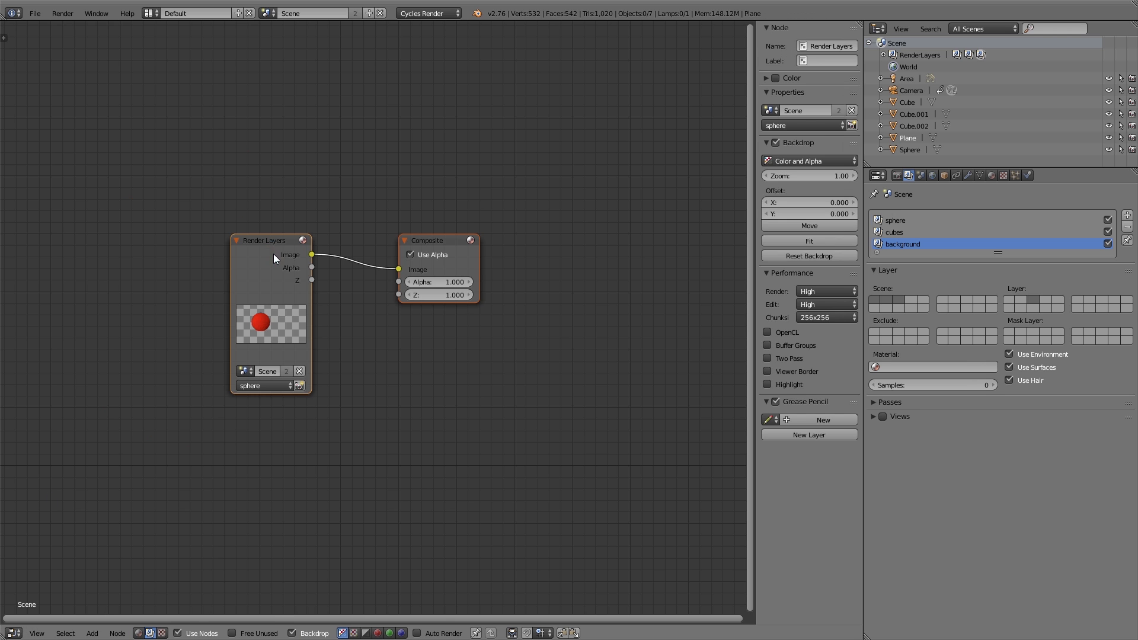
Step: Preview the sphere layer through a Viewer node, maximize the node editor without its sidebar, and spread the nodes apart
ctrl+shift+click(273, 255)
key(shift+space)
key(n)
drag(599, 350, 129, 317)
drag(770, 313, 797, 184)
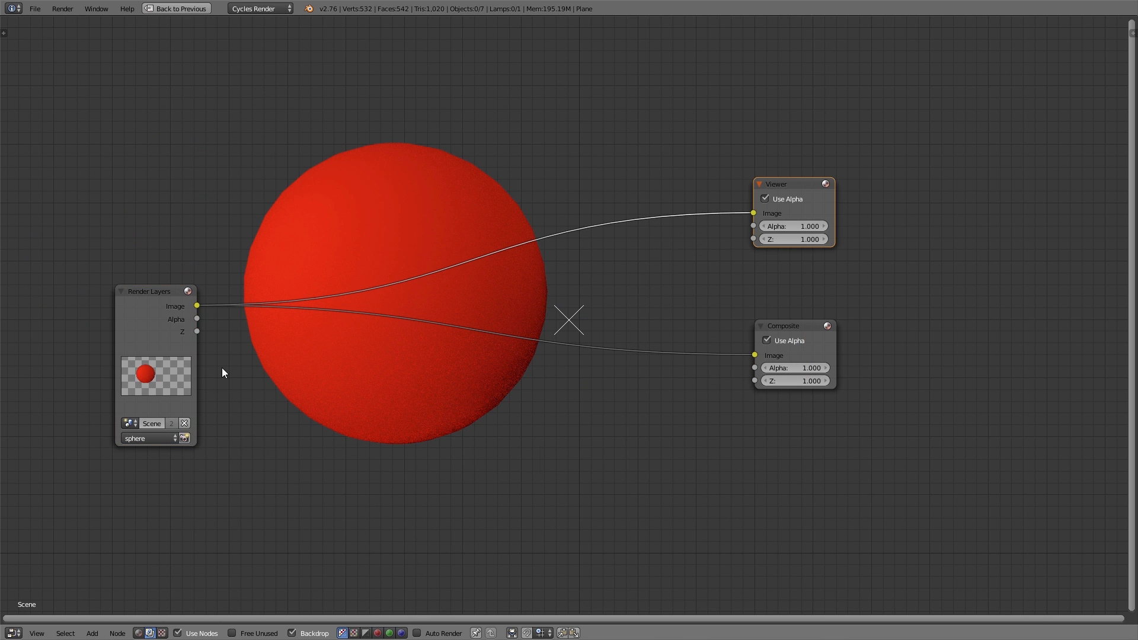
Step: Duplicate the Render Layers node twice and set the copies to the background and cubes layers
drag(154, 342, 107, 182)
key(shift+d)
click(99, 454)
click(90, 473)
click(95, 444)
drag(108, 349, 211, 256)
key(shift+d)
click(97, 446)
click(98, 554)
click(99, 501)
Step: Add an Alpha Over node and connect the cubes and background layer images to its two image inputs
key(shift+a)
mouse_move(433, 415)
click(497, 426)
click(394, 424)
drag(144, 422, 354, 465)
drag(252, 247, 354, 452)
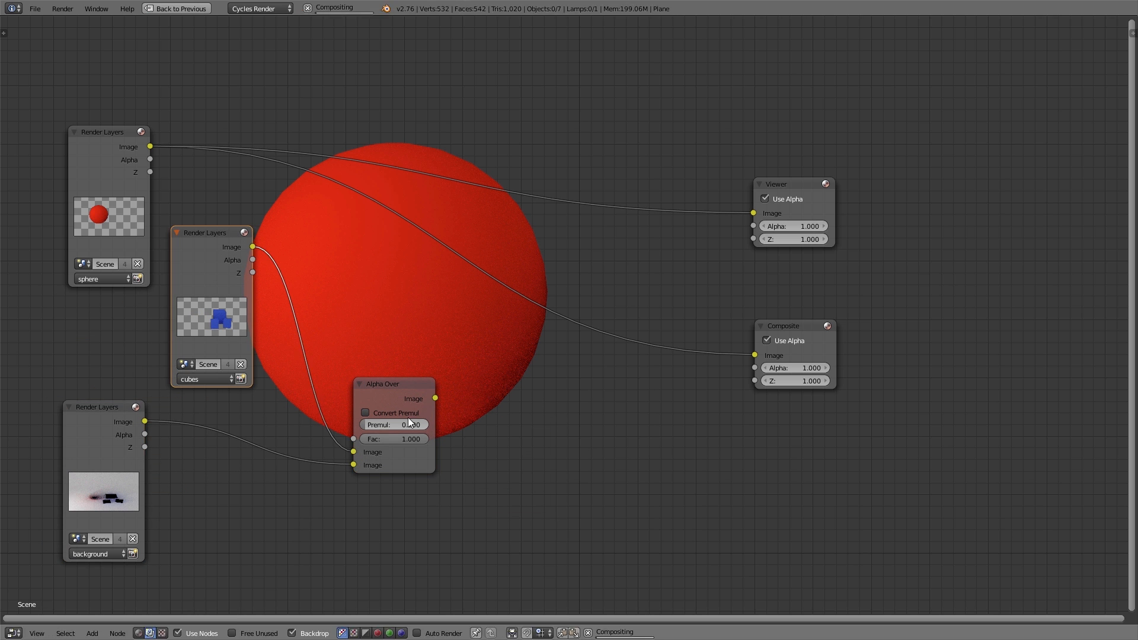
drag(388, 391, 381, 301)
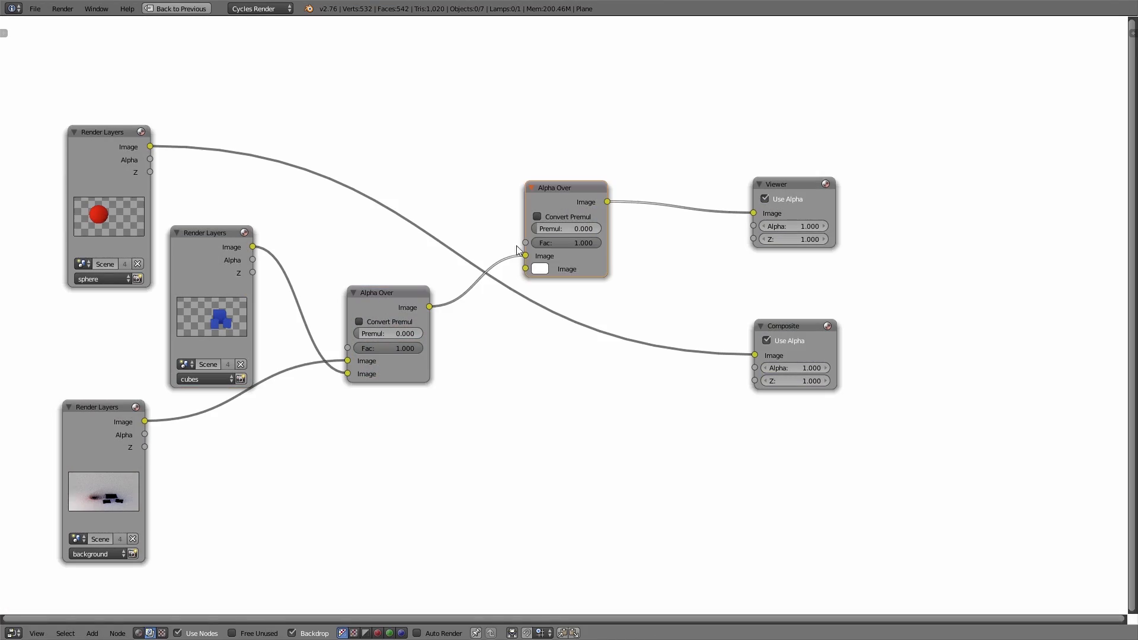
Step: Connect the sphere layer to the second Alpha Over node's lower image input and move that node higher in the node tree
drag(525, 269, 150, 147)
drag(556, 192, 566, 59)
middle_drag(521, 176, 547, 228)
ctrl+shift+click(415, 349)
ctrl+shift+click(260, 332)
ctrl+shift+click(122, 462)
ctrl+shift+click(421, 350)
ctrl+shift+click(591, 107)
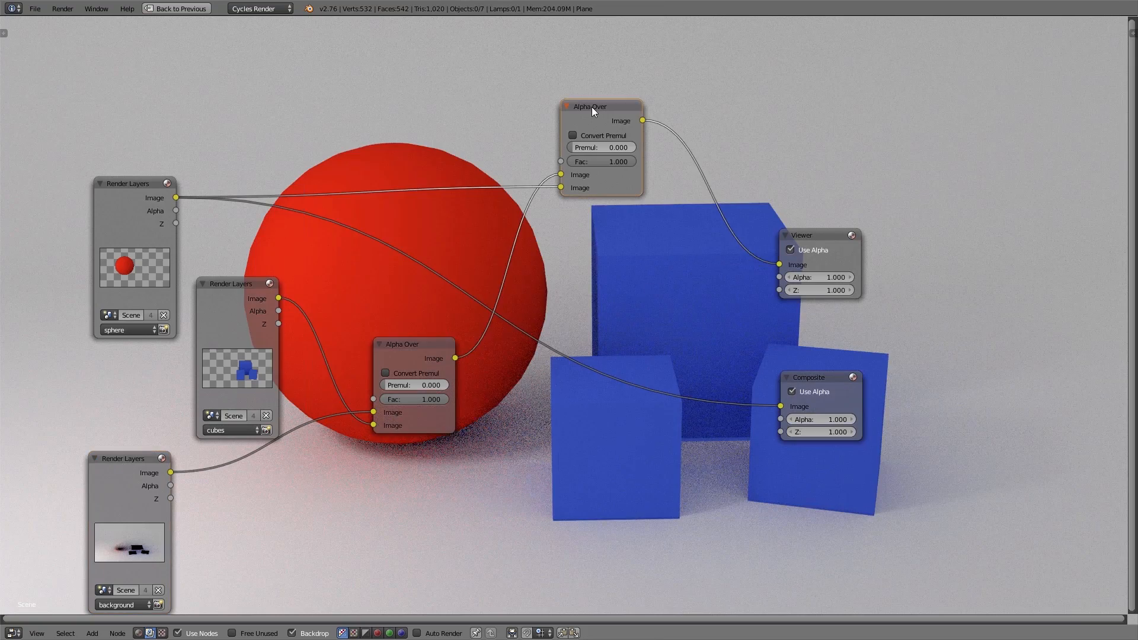
Step: Insert a Blur node after the sphere layer, using relative sizes of 10% in X and 4.545% in Y
middle_drag(287, 130, 386, 381)
key(shift+a)
mouse_move(404, 317)
click(452, 320)
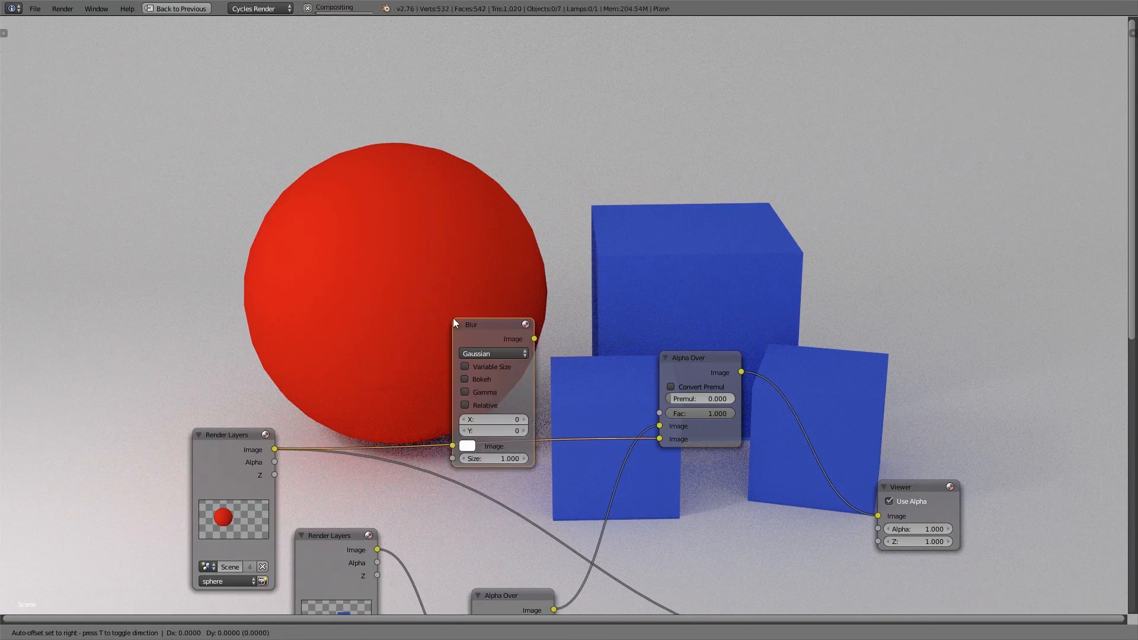
click(528, 442)
drag(502, 443, 507, 454)
Step: Rearrange the compositing nodes so the cubes layer sits below the background layer with free space beside it
drag(514, 330, 392, 258)
middle_drag(576, 477, 424, 326)
drag(354, 455, 428, 500)
drag(202, 388, 129, 444)
middle_drag(127, 449, 286, 293)
drag(285, 292, 338, 538)
drag(200, 406, 120, 374)
drag(328, 535, 266, 458)
Step: Insert an RGB Curves node between the cubes layer and the first Alpha Over node
key(shift+a)
mouse_move(477, 521)
click(537, 419)
click(420, 498)
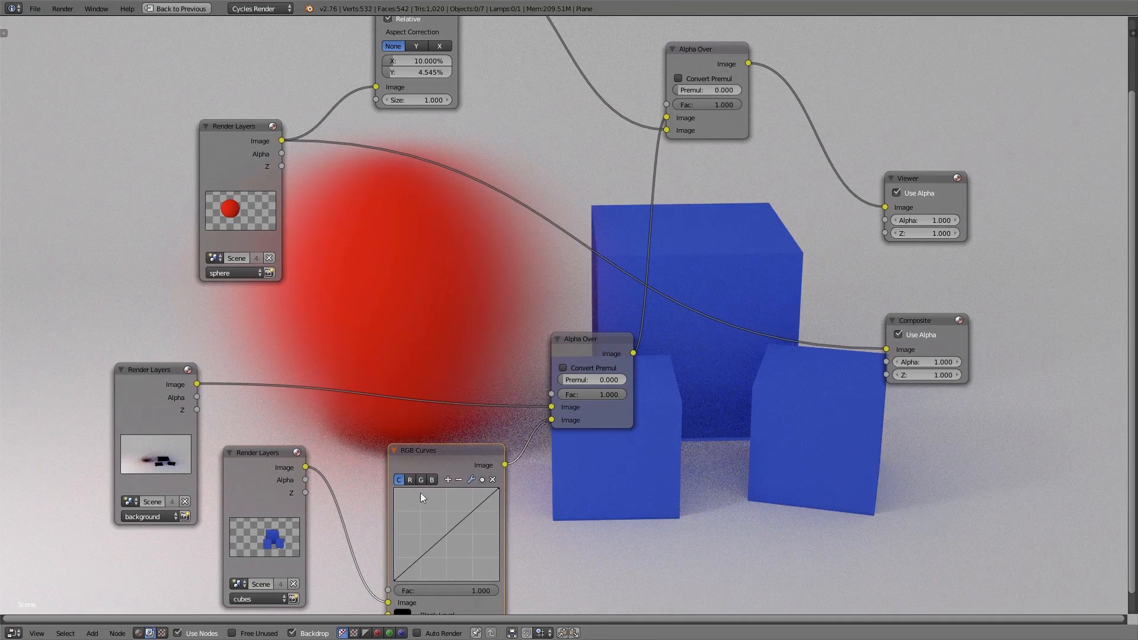
Step: Pull down the green curve and the combined curve in the RGB Curves node to recolor the cubes
click(421, 479)
drag(439, 539, 459, 555)
click(411, 479)
click(435, 479)
click(399, 479)
drag(424, 517, 448, 533)
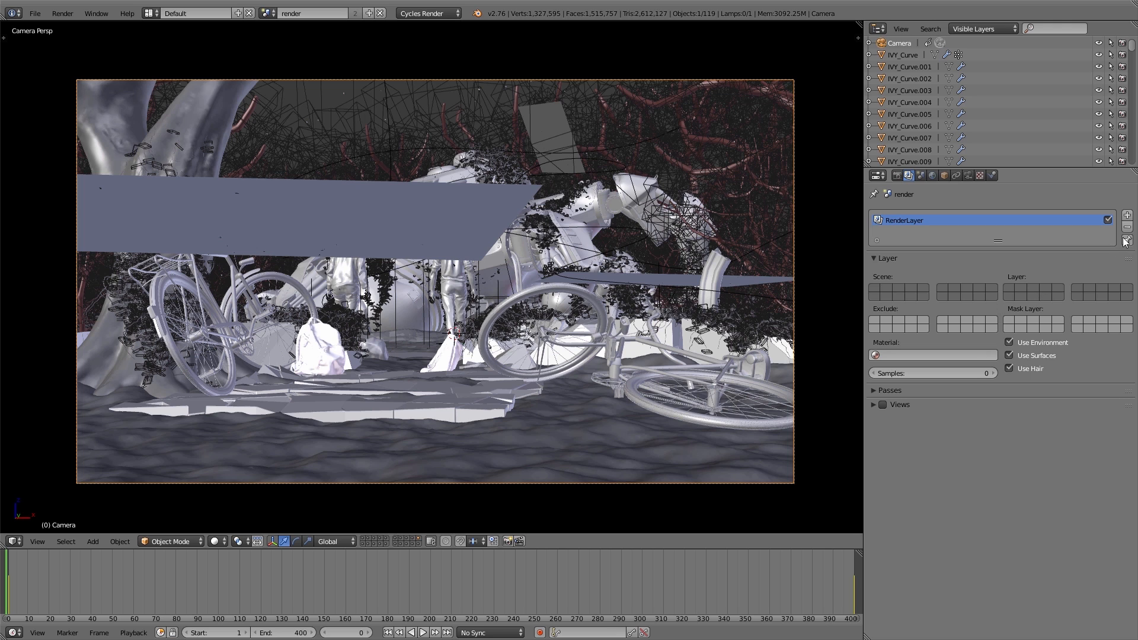
click(1128, 216)
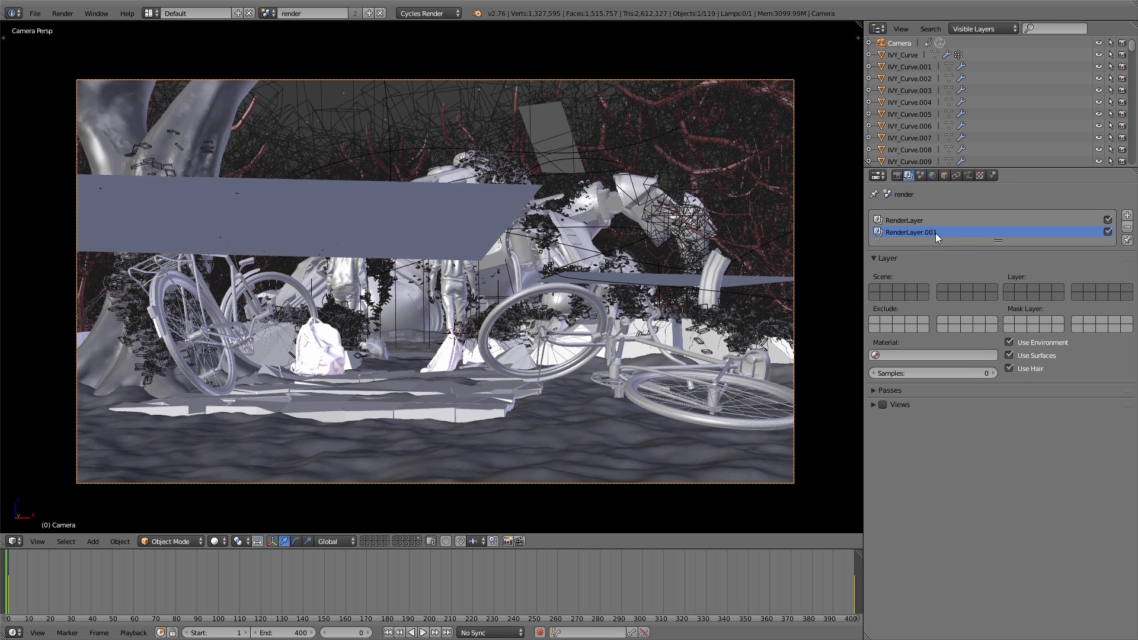
click(1029, 287)
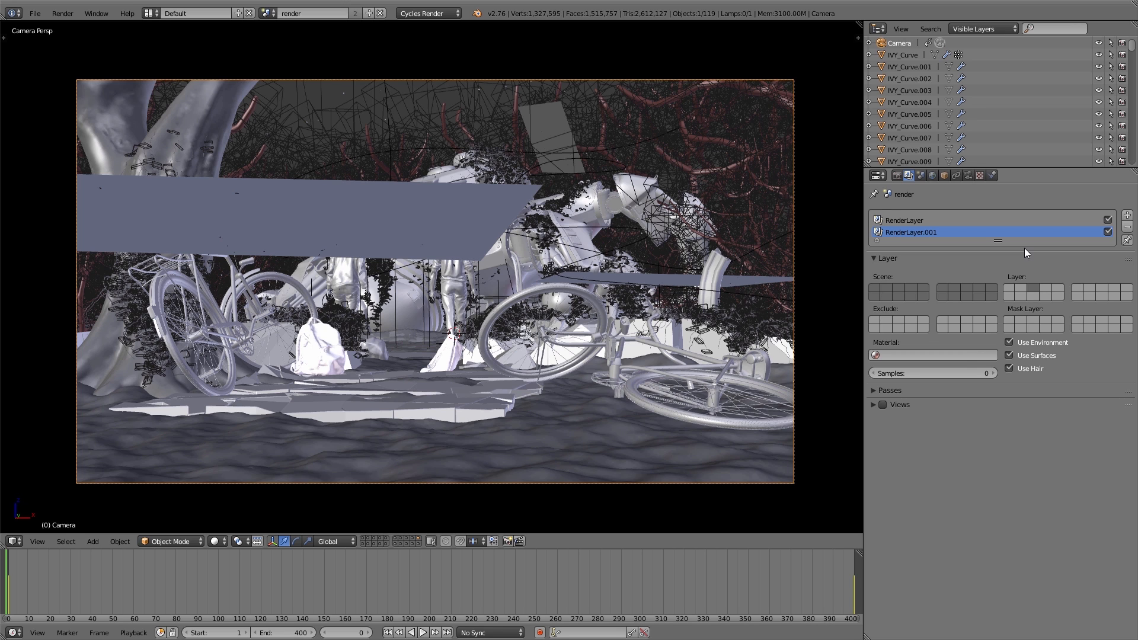
click(1126, 227)
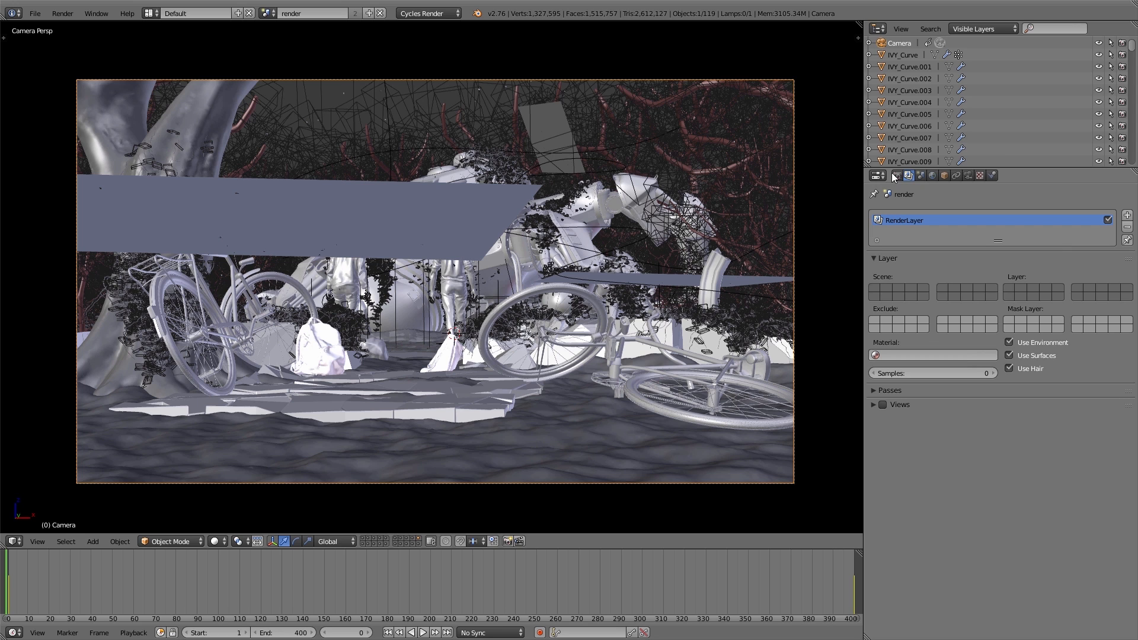
Step: Show only scene layer 20 in the viewport and select one of its source objects
click(417, 543)
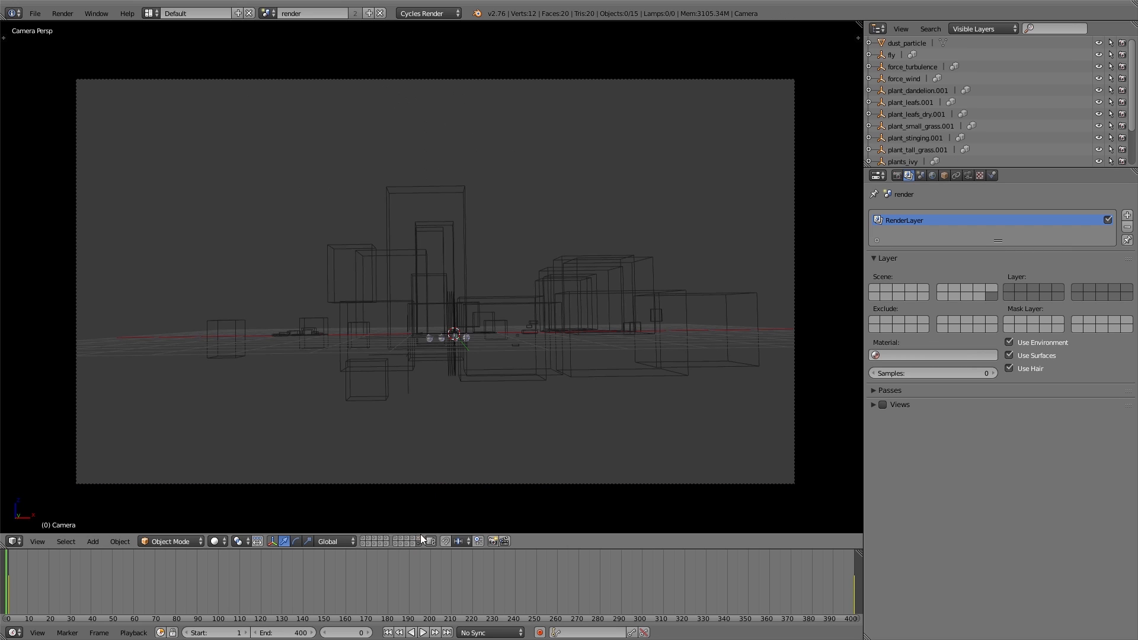
right_click(620, 347)
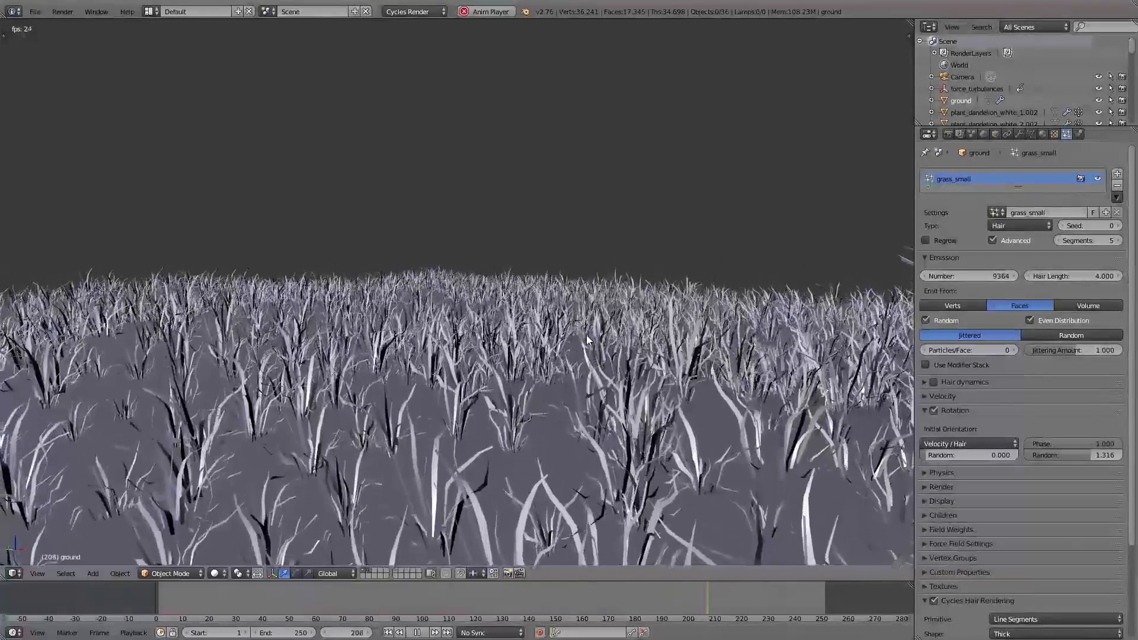
Step: Fly the view up over the grassy ground to inspect its animated grass particles
key(shift+f)
key(e)
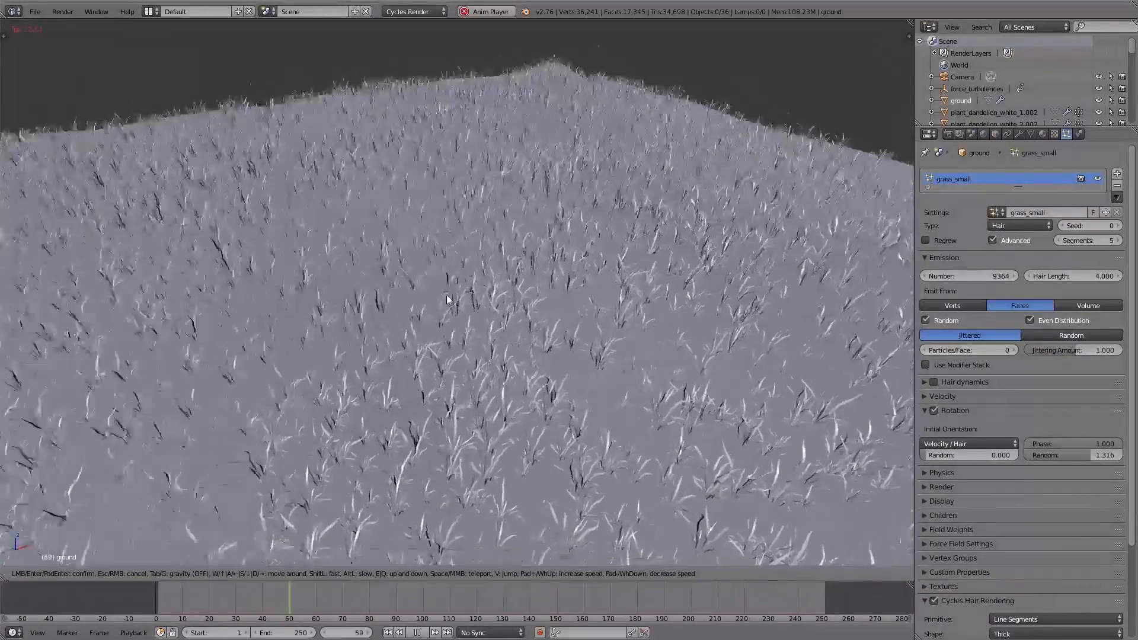
click(453, 294)
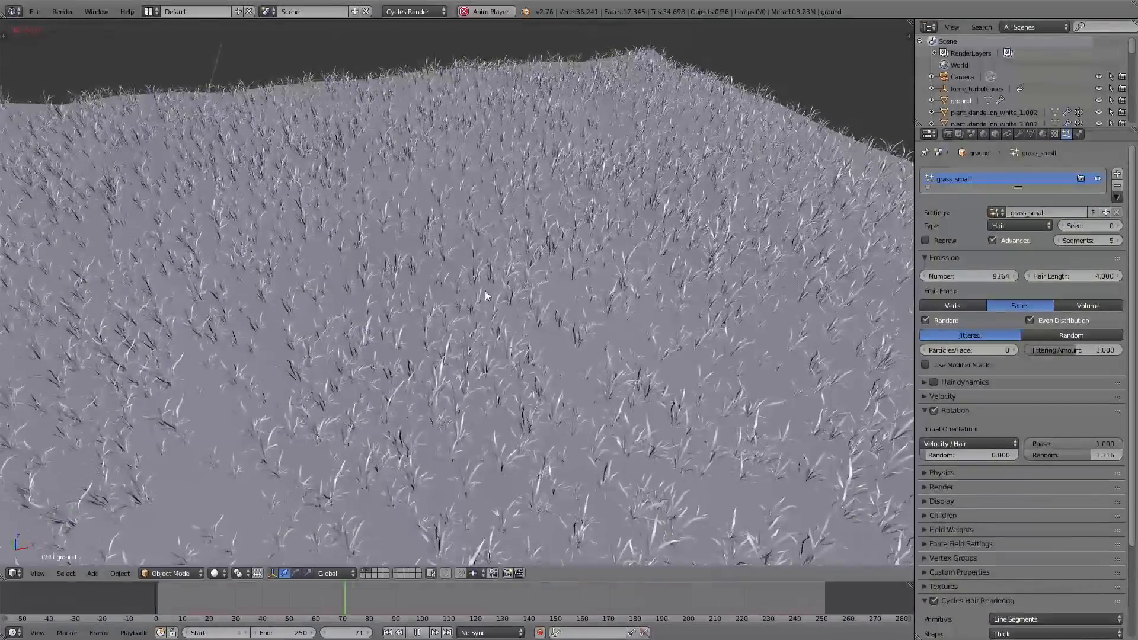
right_click(518, 243)
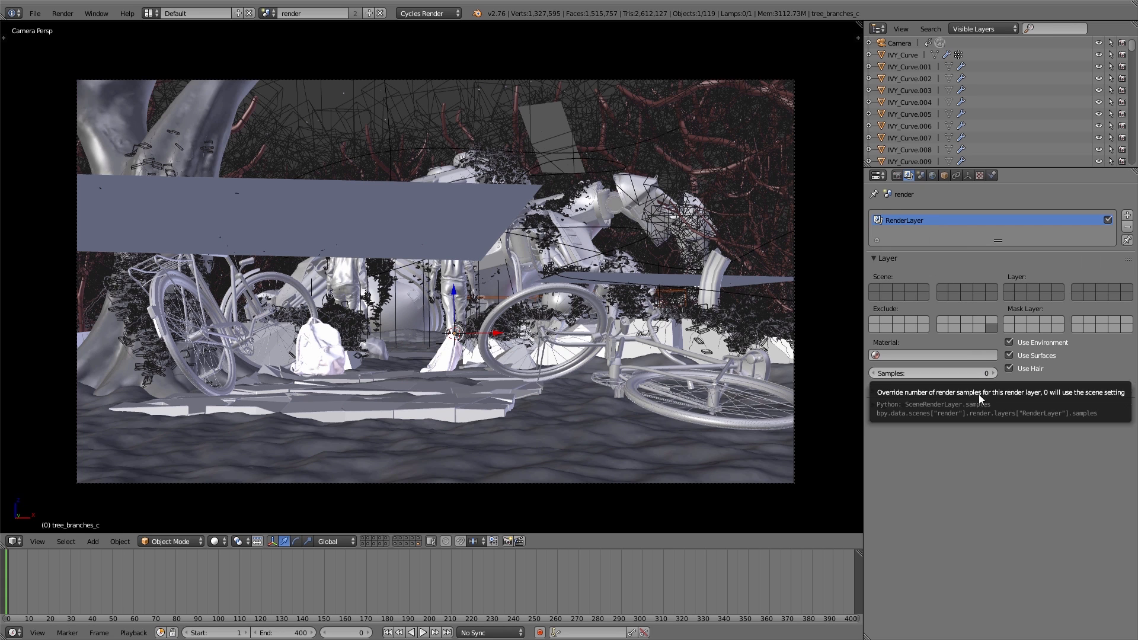
Step: Enable all available passes for the render layer, including the diffuse, glossy, transmission and subsurface components
click(890, 390)
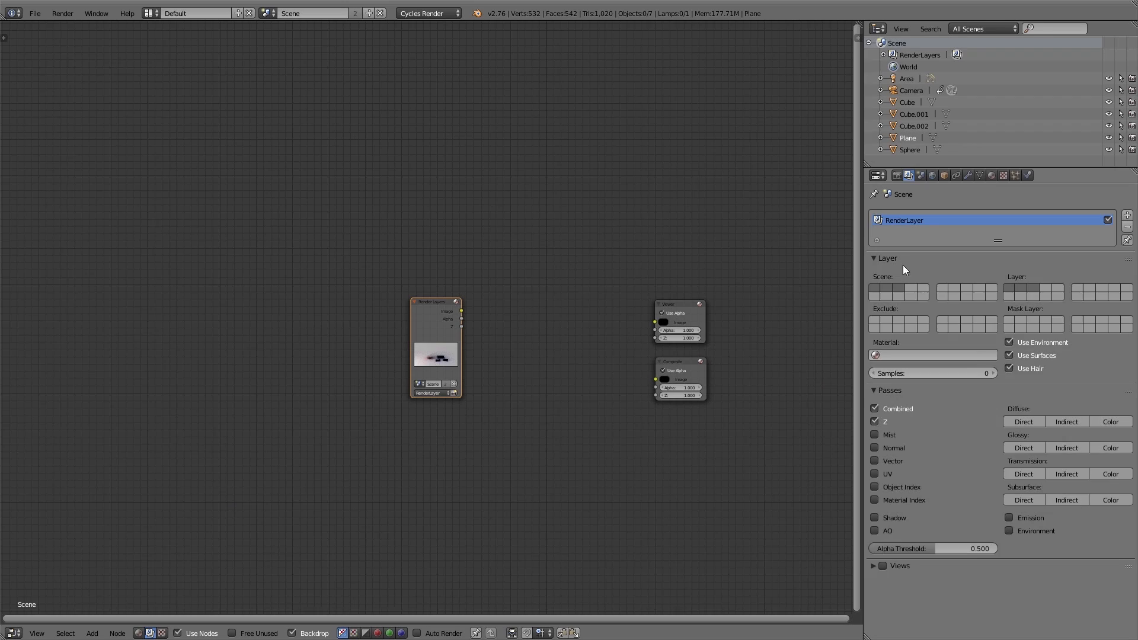
click(900, 259)
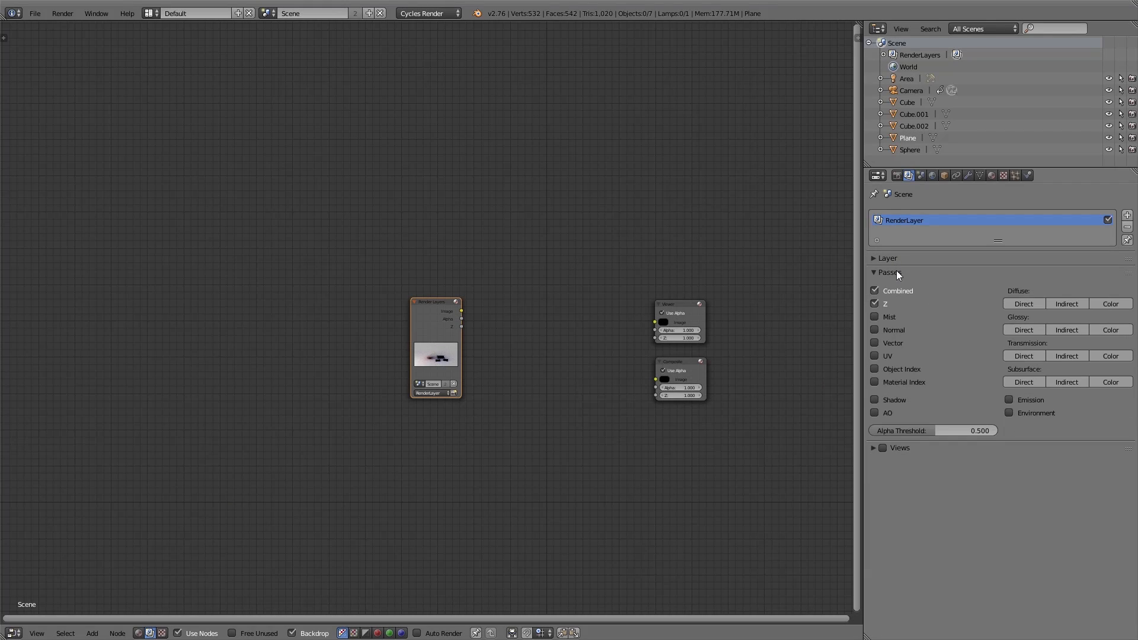
drag(1023, 303, 1106, 359)
drag(1107, 381, 1025, 383)
drag(877, 412, 877, 317)
drag(1008, 400, 1010, 415)
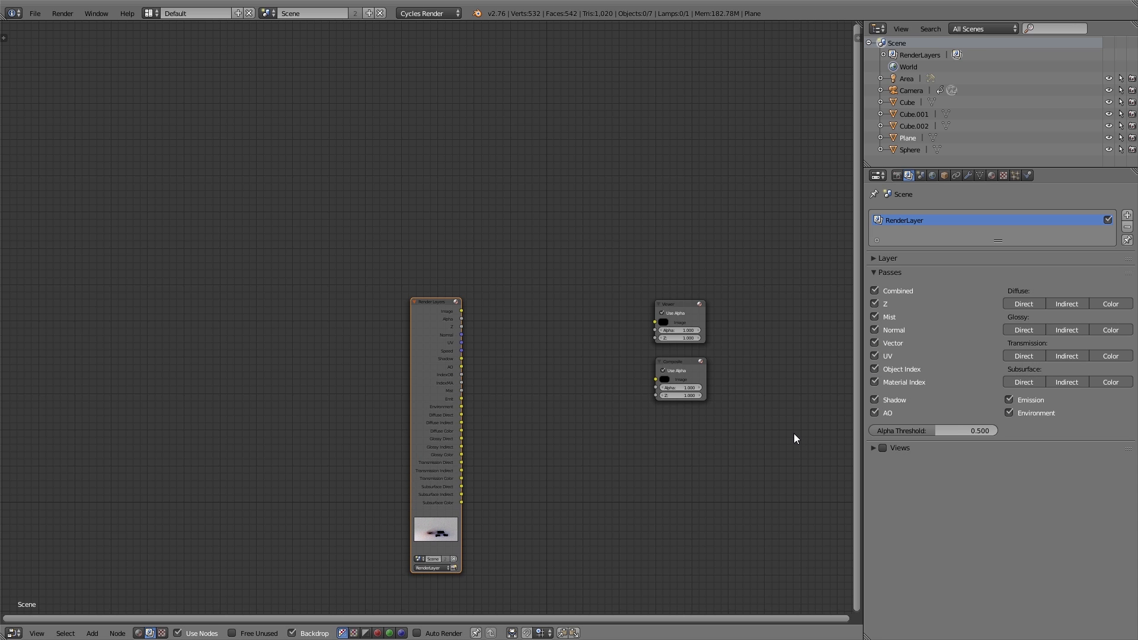
Step: Render the scene with the enabled passes and return to the Node Editor
key(F12)
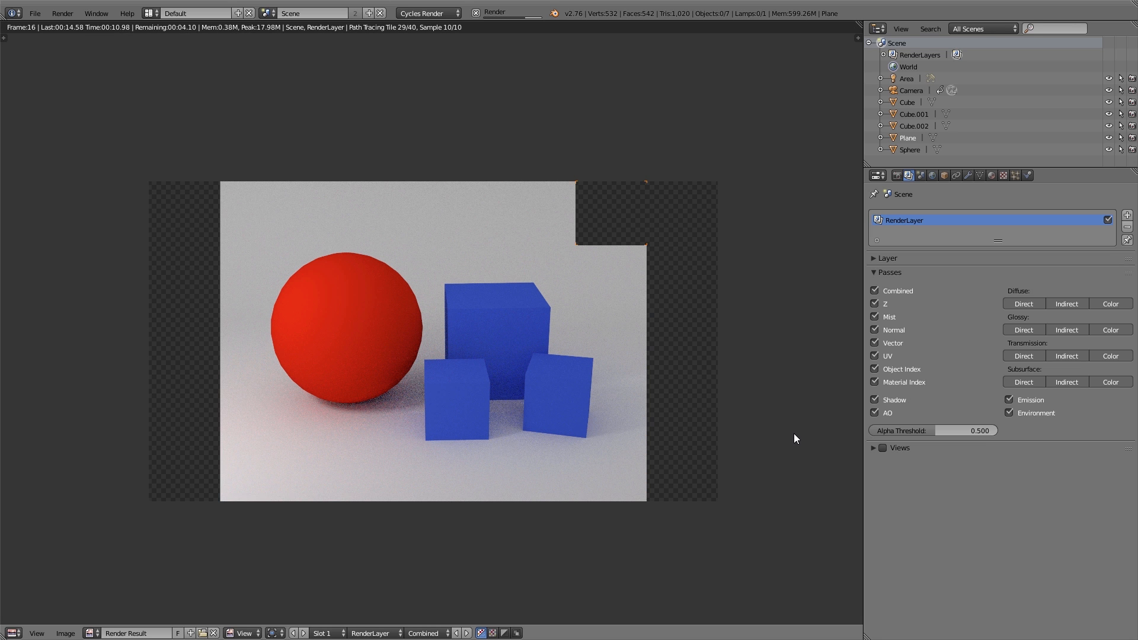
click(13, 632)
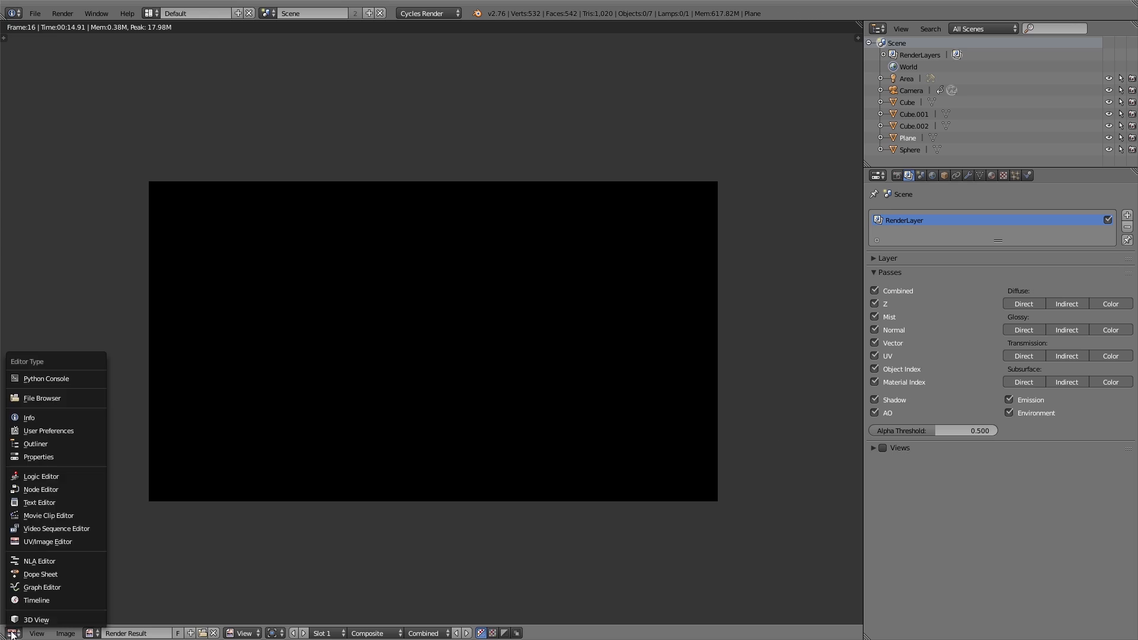
click(36, 516)
Step: Cycle the Render Layers node's pass outputs through the Viewer node to examine the individual passes, including AO, Environment and Diffuse Indirect
ctrl+shift+click(162, 230)
ctrl+shift+click(162, 229)
ctrl+shift+click(162, 229)
ctrl+shift+click(163, 229)
ctrl+shift+click(162, 230)
ctrl+shift+click(162, 230)
ctrl+shift+click(162, 230)
ctrl+shift+click(162, 230)
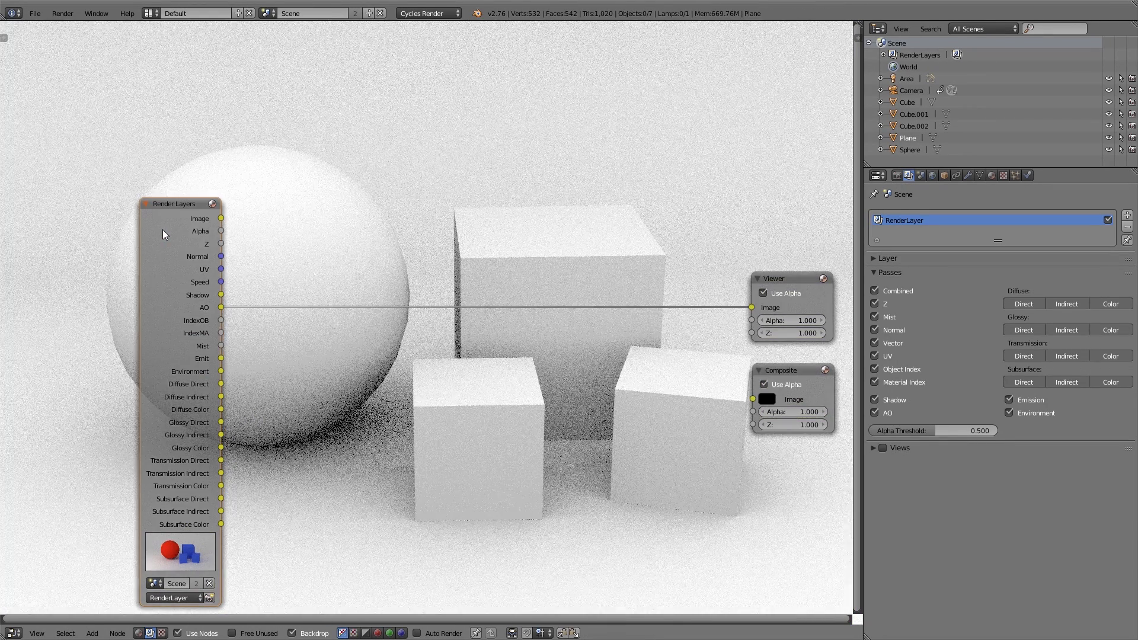
ctrl+shift+click(162, 229)
ctrl+shift+click(163, 230)
ctrl+shift+click(163, 229)
ctrl+shift+click(162, 234)
ctrl+shift+click(162, 233)
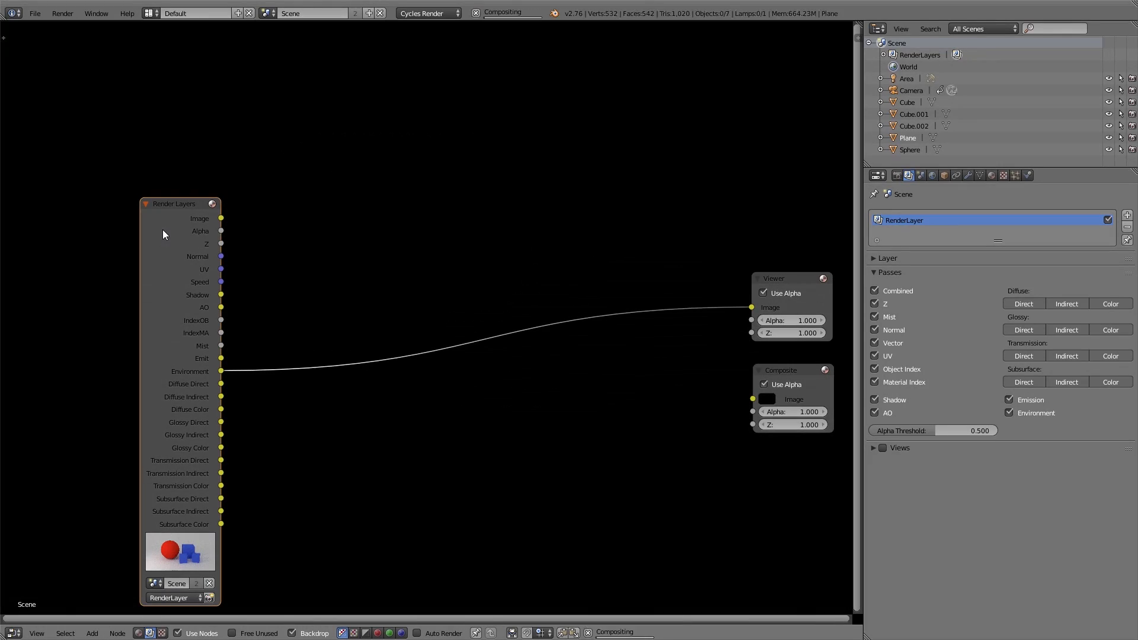
ctrl+shift+click(163, 234)
ctrl+shift+click(163, 233)
ctrl+shift+click(162, 230)
ctrl+shift+click(162, 230)
ctrl+shift+click(162, 230)
ctrl+shift+click(162, 230)
ctrl+shift+click(163, 230)
ctrl+shift+click(162, 230)
ctrl+shift+click(162, 230)
ctrl+shift+click(162, 229)
ctrl+shift+click(162, 230)
ctrl+shift+click(162, 230)
ctrl+shift+click(162, 230)
ctrl+shift+click(162, 230)
ctrl+shift+click(162, 230)
ctrl+shift+click(163, 230)
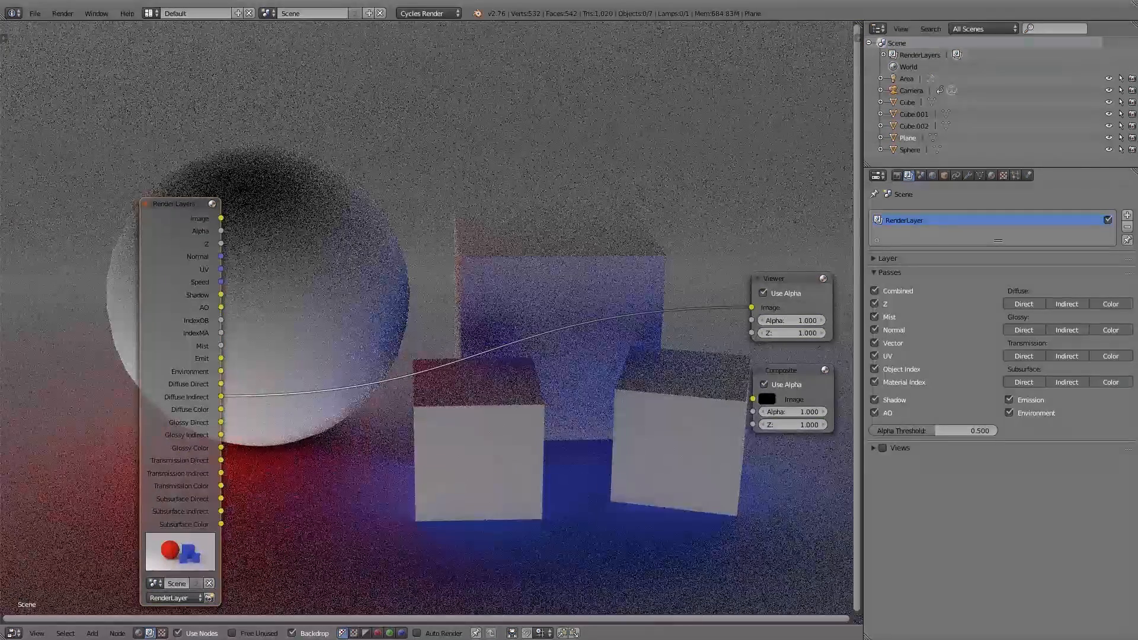
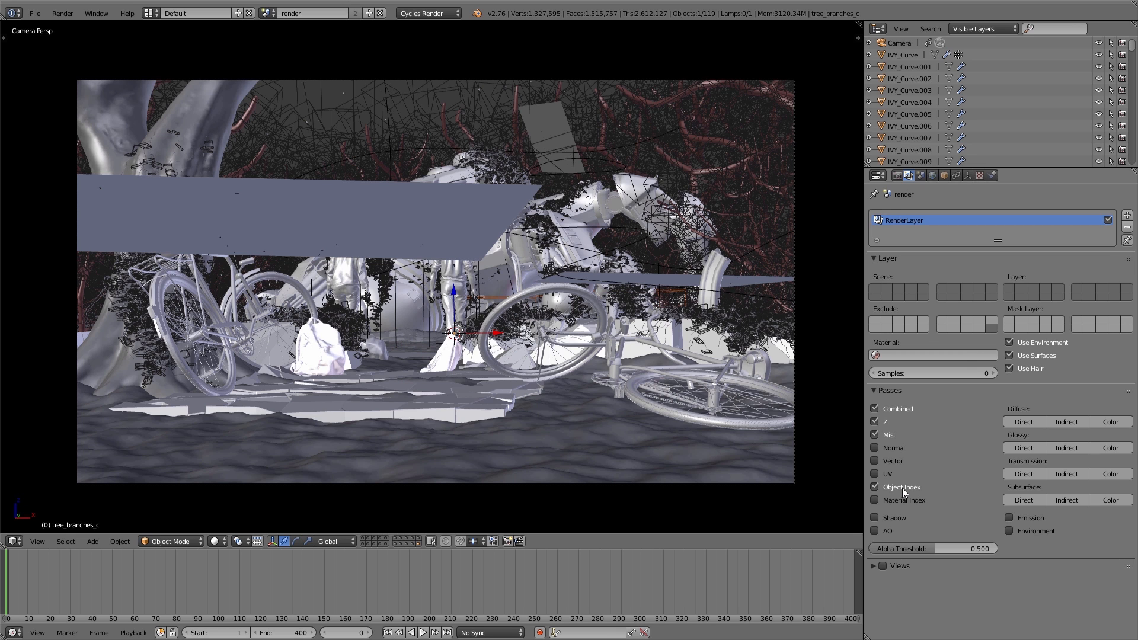
Step: Enable the Environment pass for the render layer and set the ground_front object's pass index to 1
click(1008, 531)
right_click(587, 426)
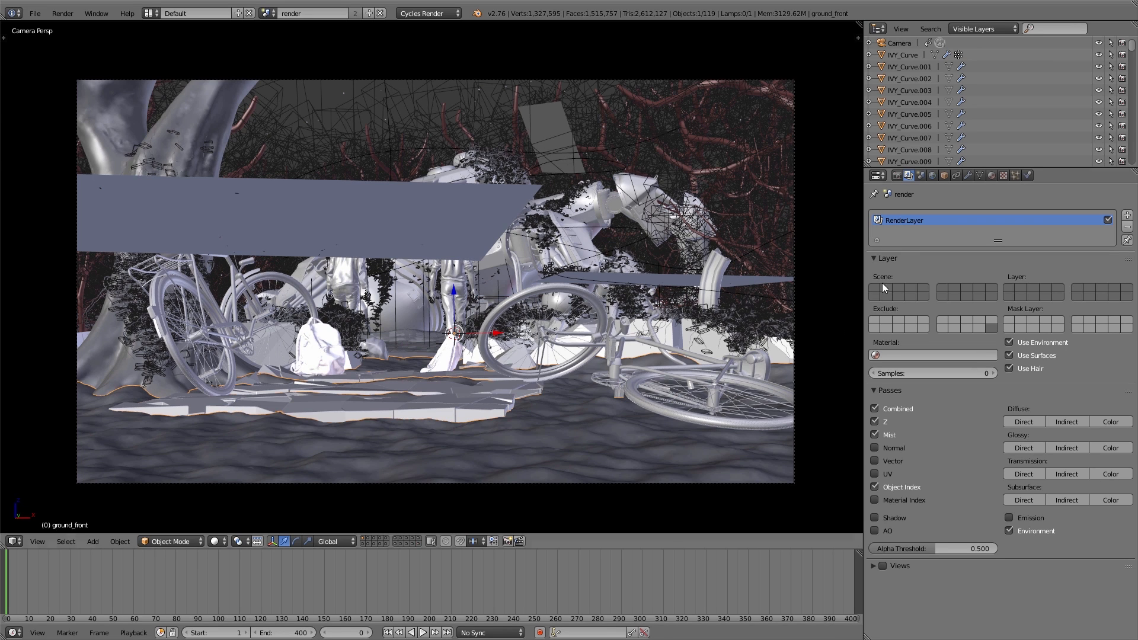
click(946, 176)
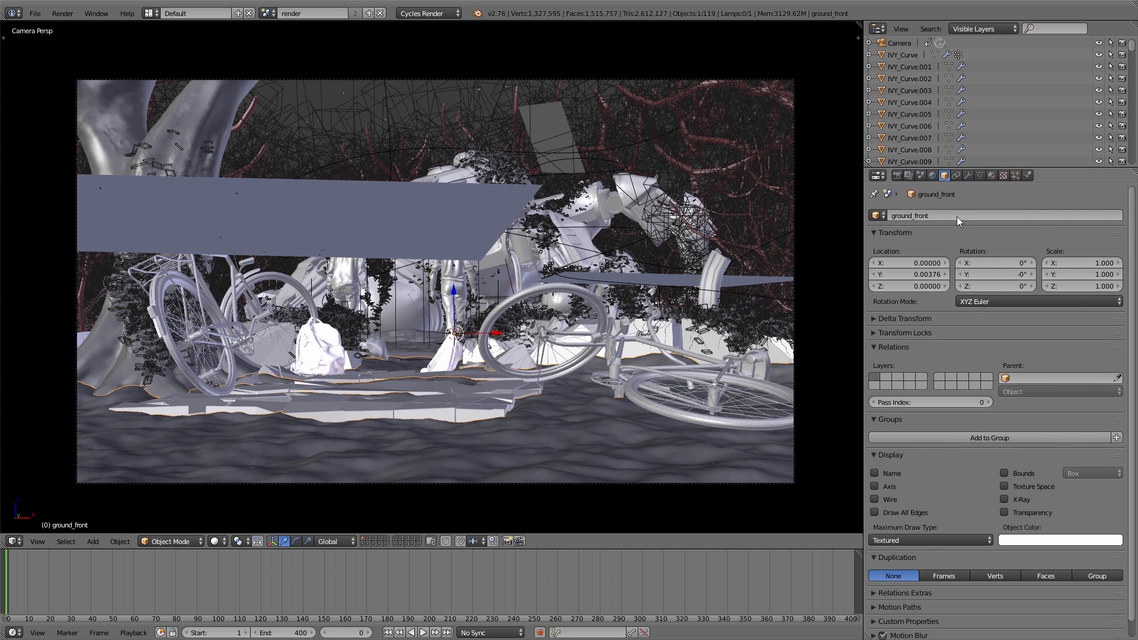
click(989, 402)
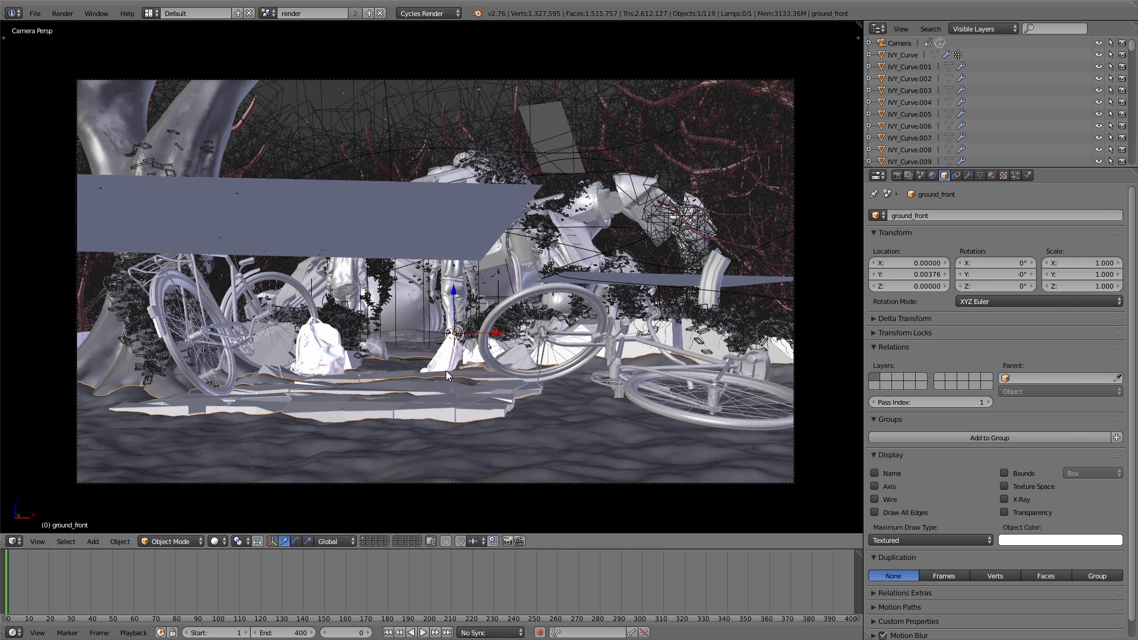
Step: Select the big foreground tree, the backpack and the bicycles one after another to check their object pass indices
right_click(220, 98)
right_click(219, 97)
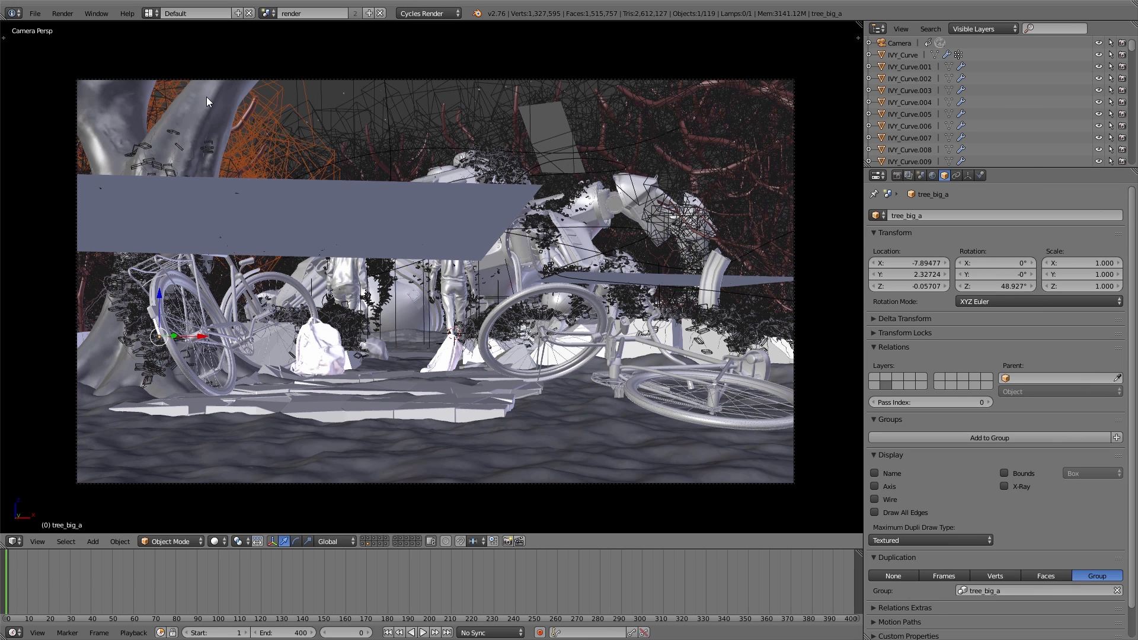
right_click(207, 97)
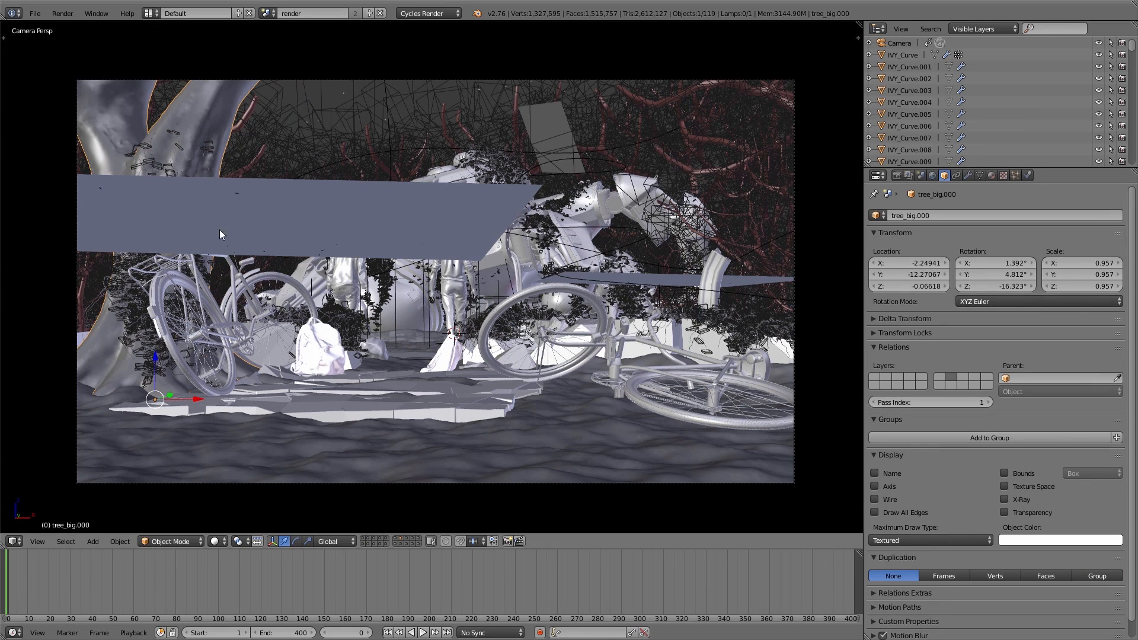
right_click(319, 364)
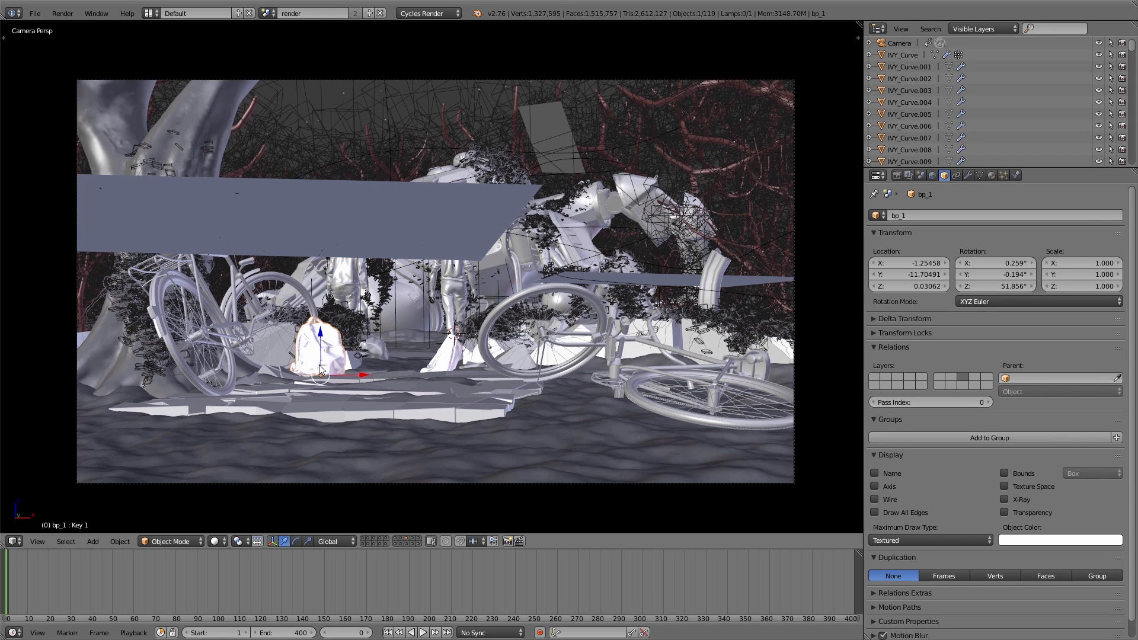
click(987, 403)
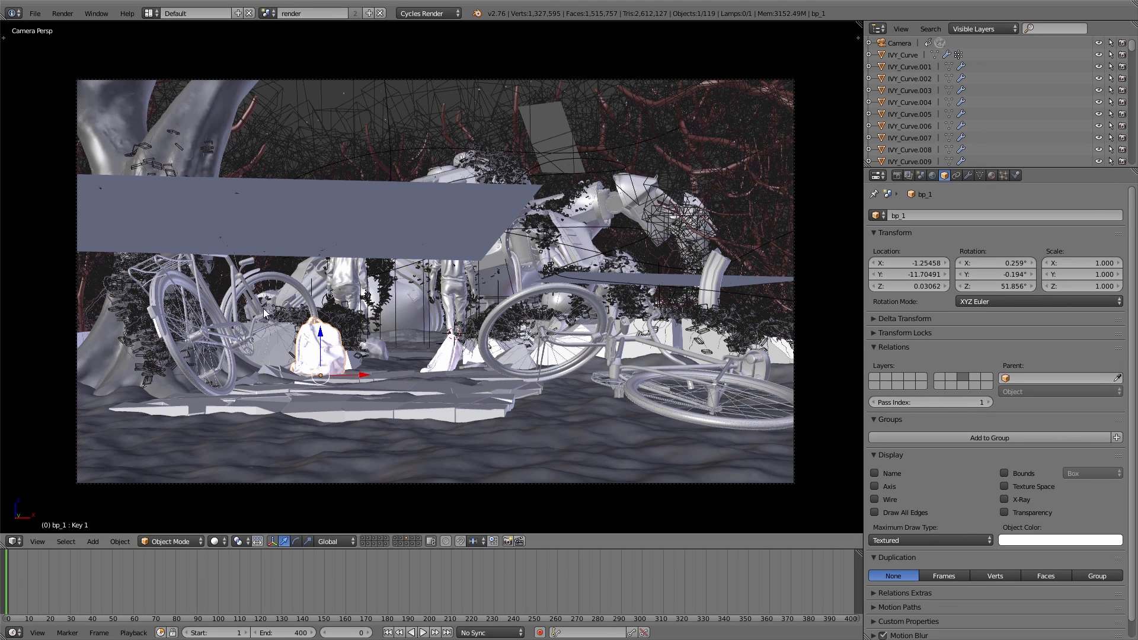
right_click(235, 283)
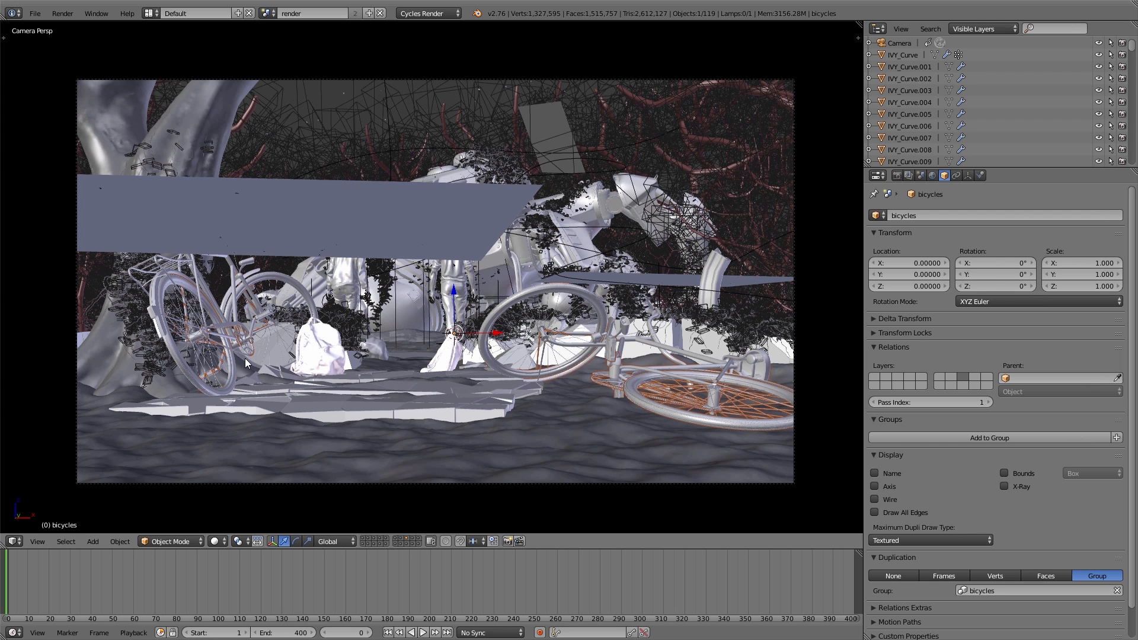
Step: Review the render layer's Mist pass and the World's Mist Pass start, depth and falloff settings
click(909, 175)
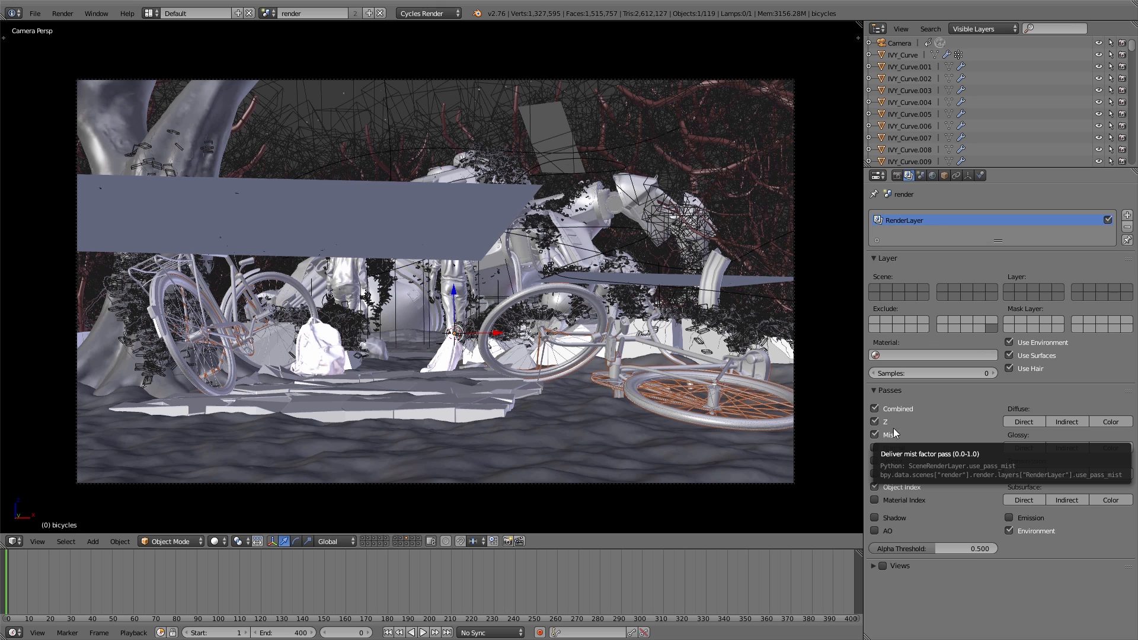
click(933, 175)
click(894, 303)
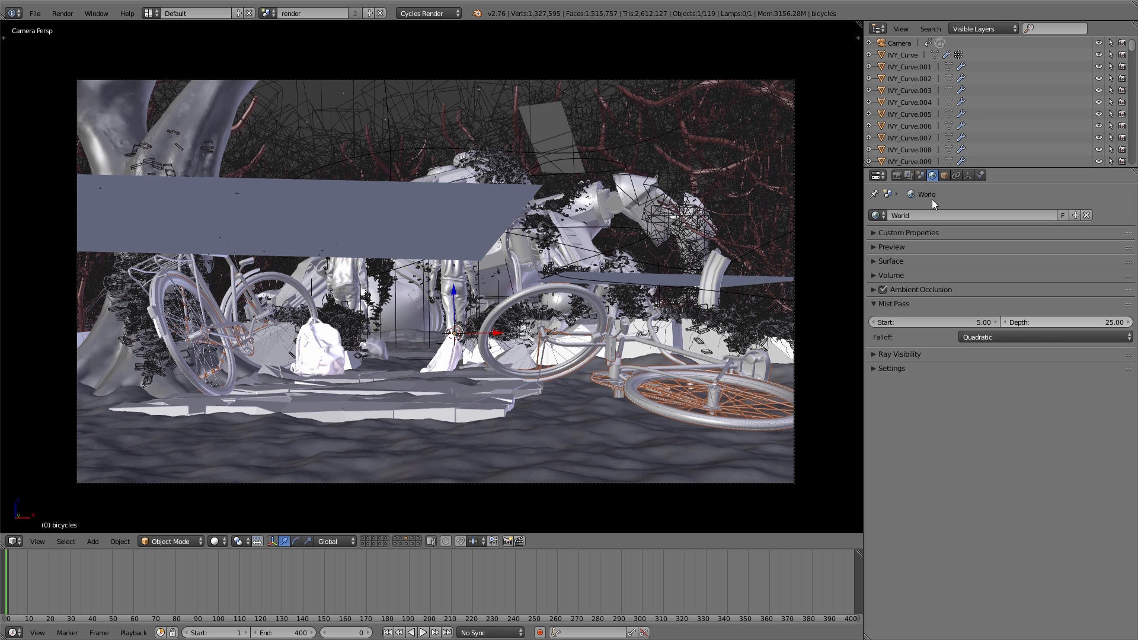
click(572, 343)
Step: Set the render resolution scale to 100% and the render samples to 100
click(897, 176)
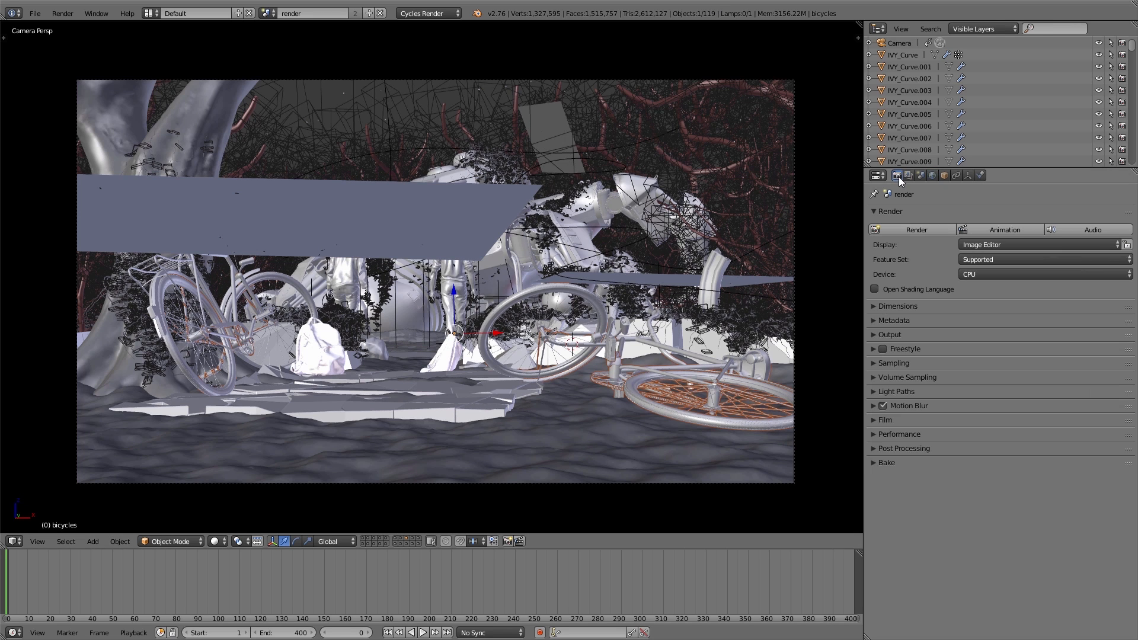
click(895, 305)
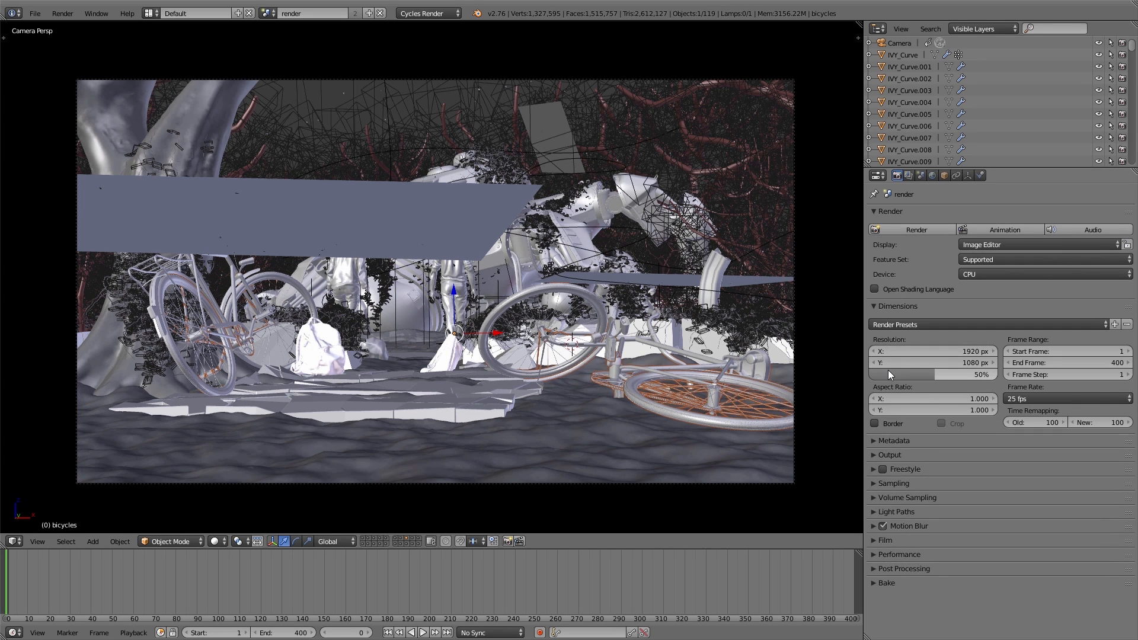
drag(888, 370, 976, 372)
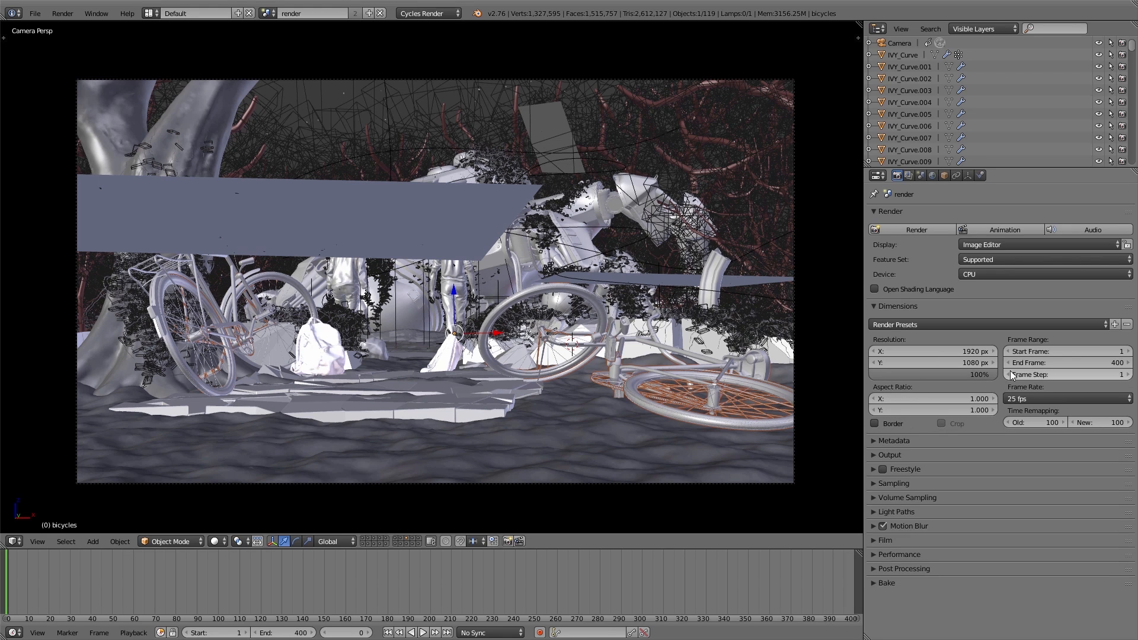
click(915, 481)
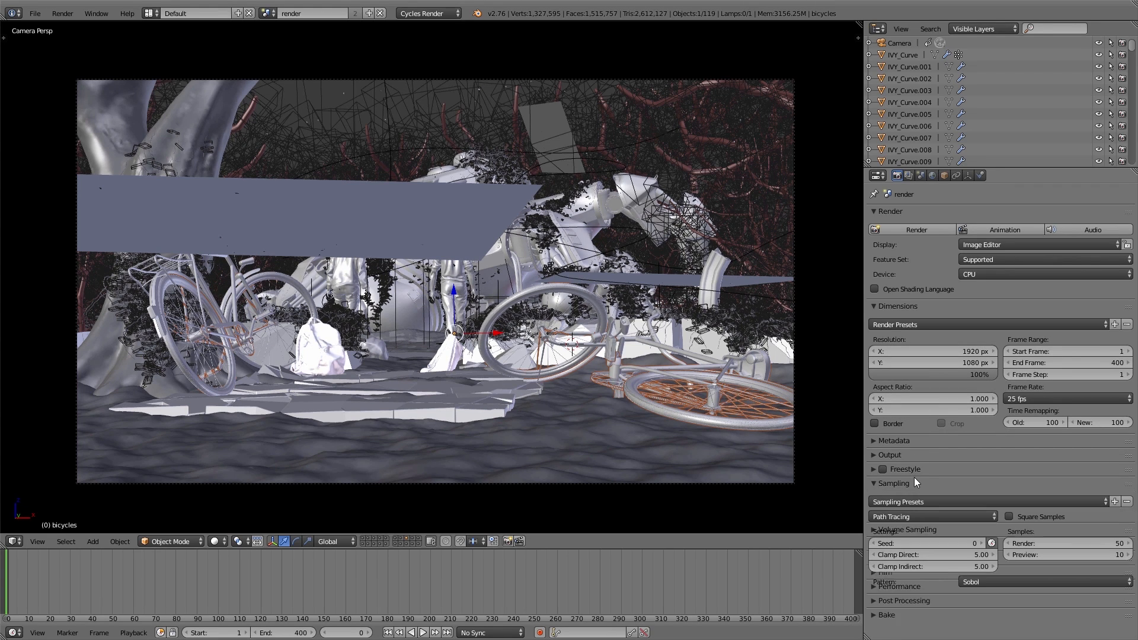
click(1052, 542)
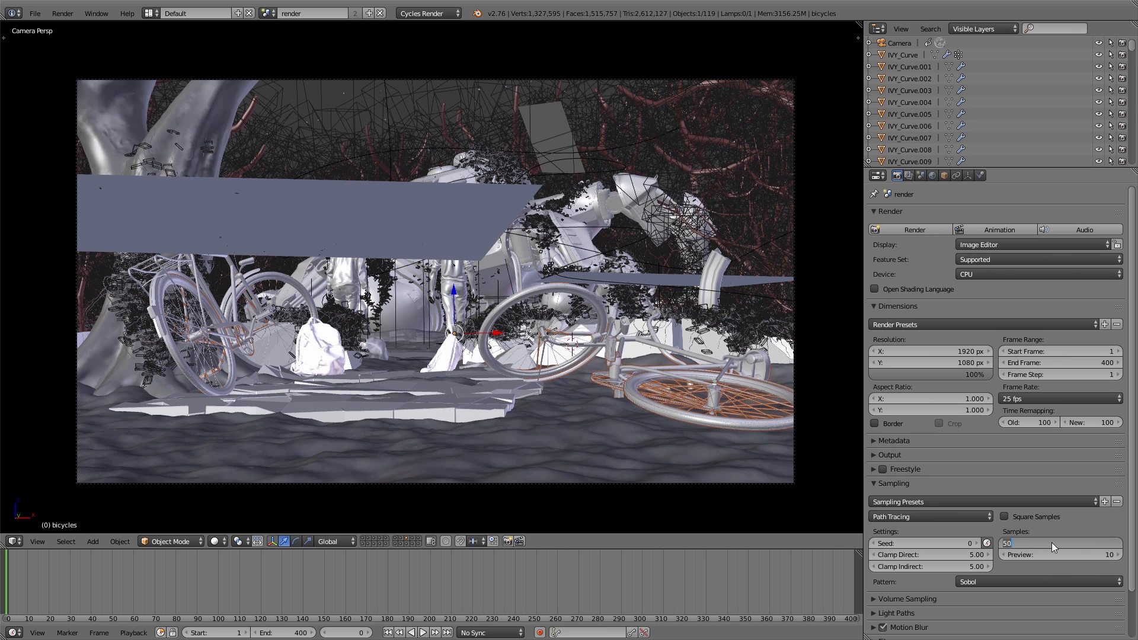
text(100)
key(Return)
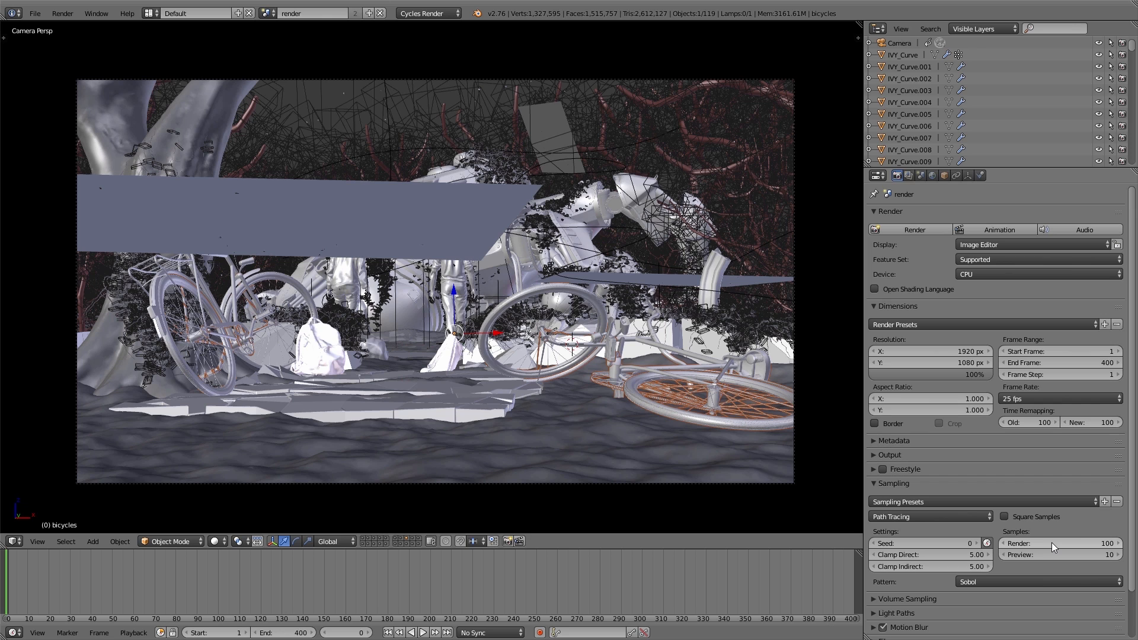
Step: Collapse the Dimensions and Sampling settings and render the scene
click(882, 306)
click(884, 362)
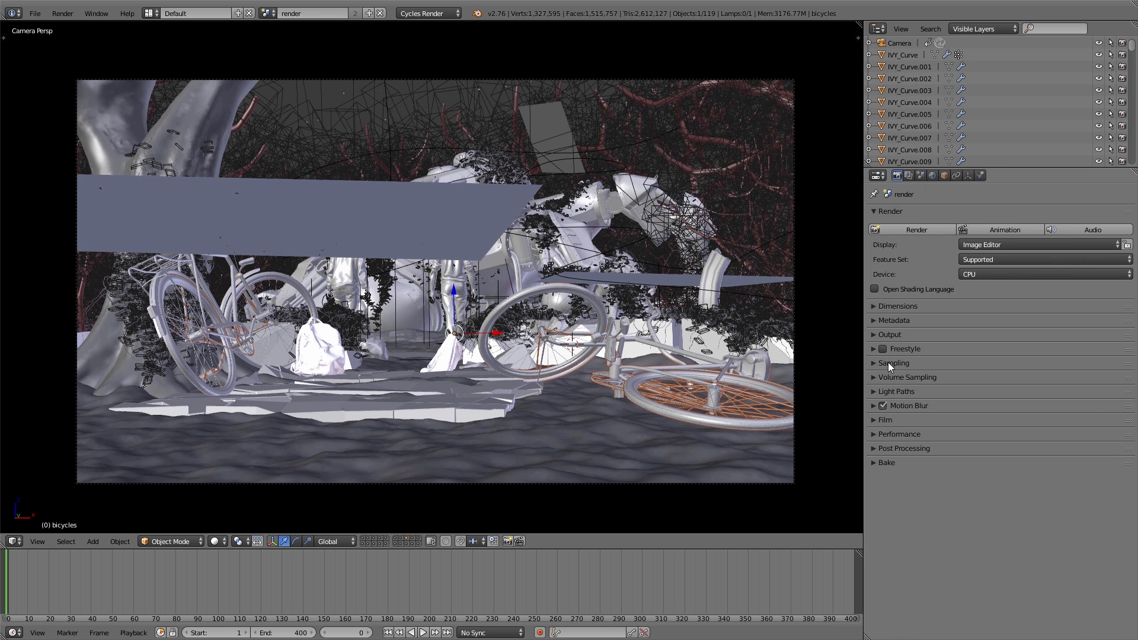
click(916, 228)
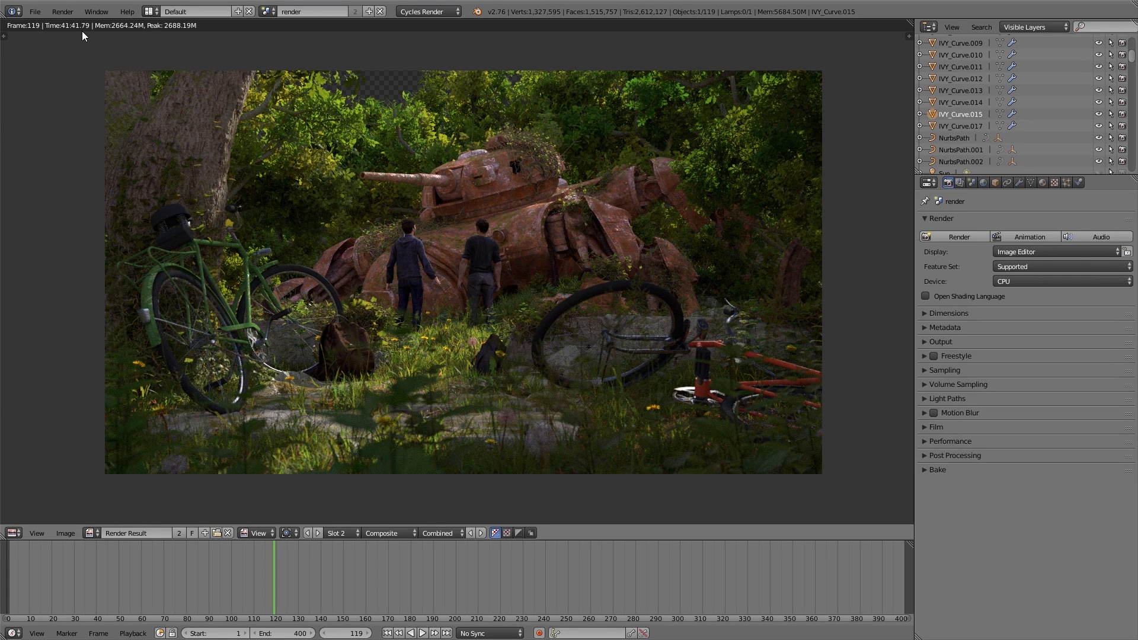
Step: Enlarge the timeline area, split it into two side-by-side areas and turn both into UV/Image Editors
drag(569, 540, 573, 476)
scroll(385, 266, up, 2)
drag(908, 482, 464, 348)
click(460, 633)
click(478, 542)
click(12, 633)
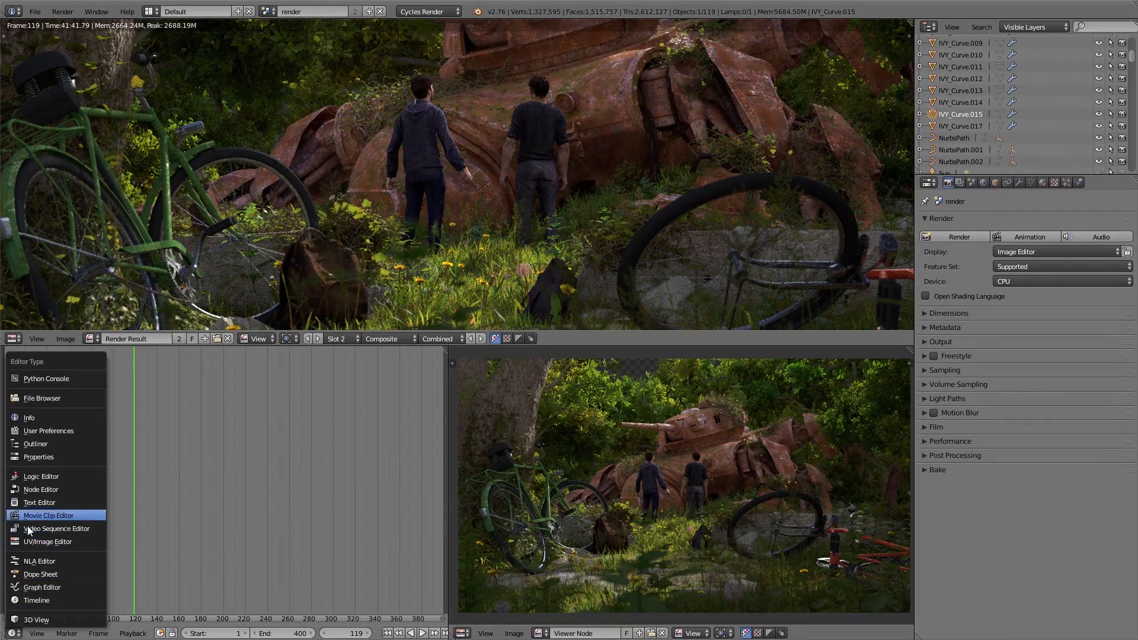
click(48, 541)
Step: Change the large render result area into a Node Editor and switch it from material to compositing nodes
click(13, 338)
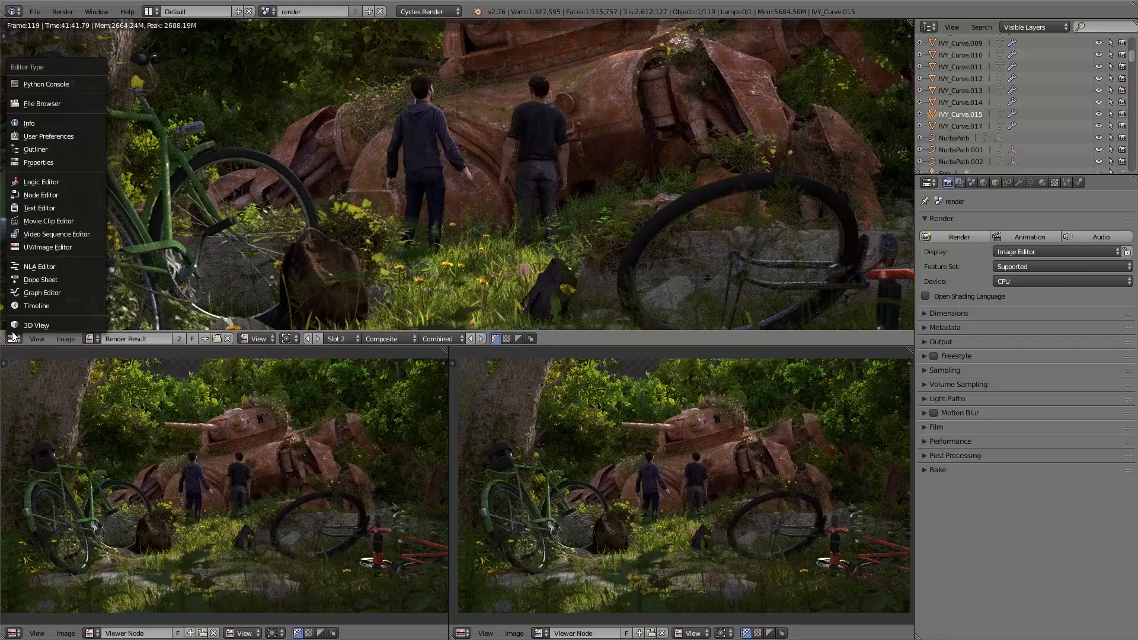
click(35, 194)
scroll(279, 219, down, 3)
scroll(281, 221, down, 5)
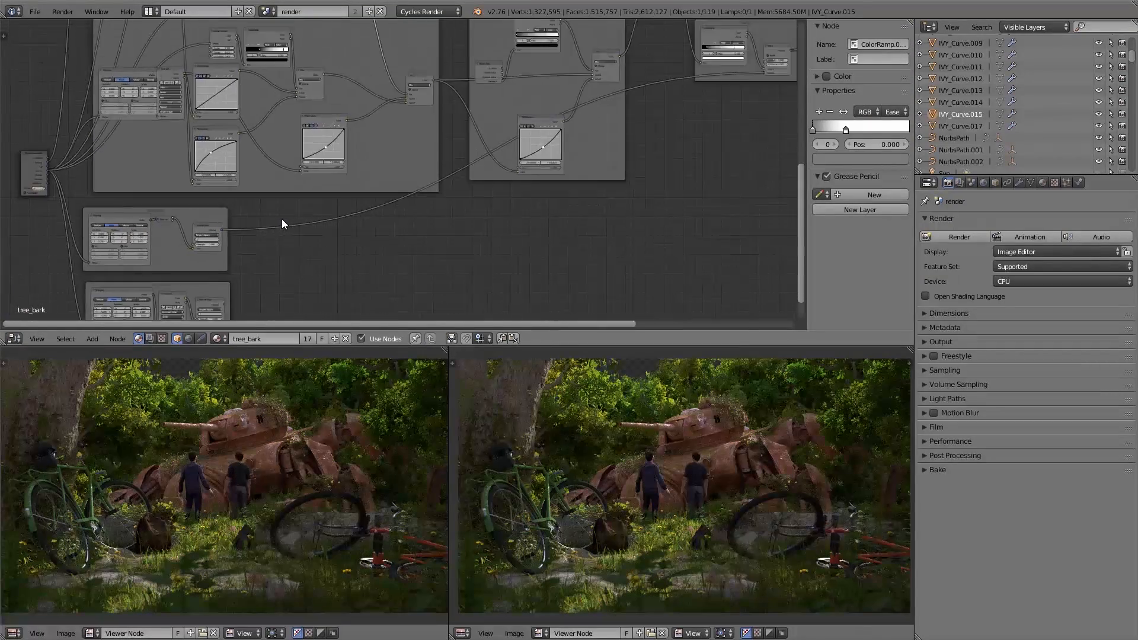
middle_drag(363, 202, 352, 270)
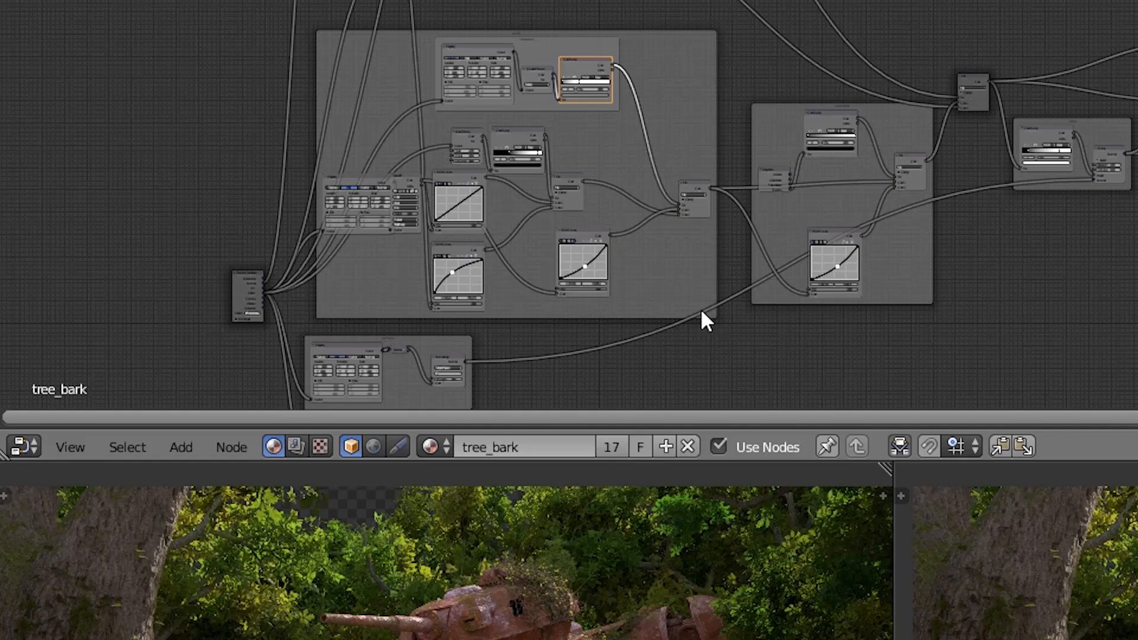
click(295, 446)
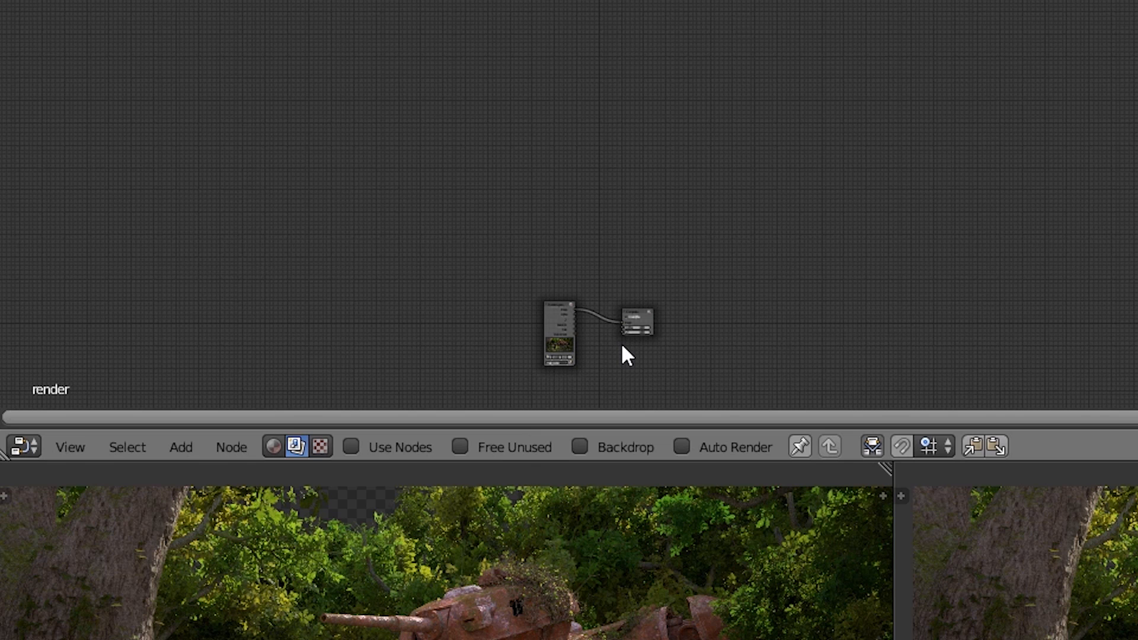
Step: Hide the Node Editor's properties sidebar and enable Use Nodes for the compositing tree
key(Home)
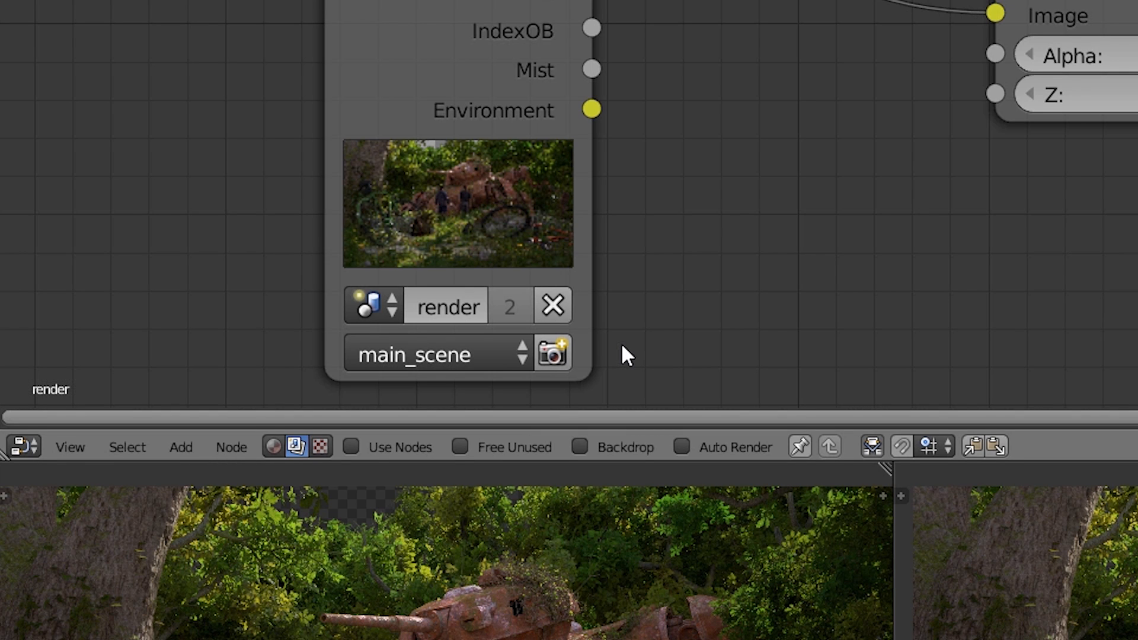
middle_drag(717, 314, 874, 302)
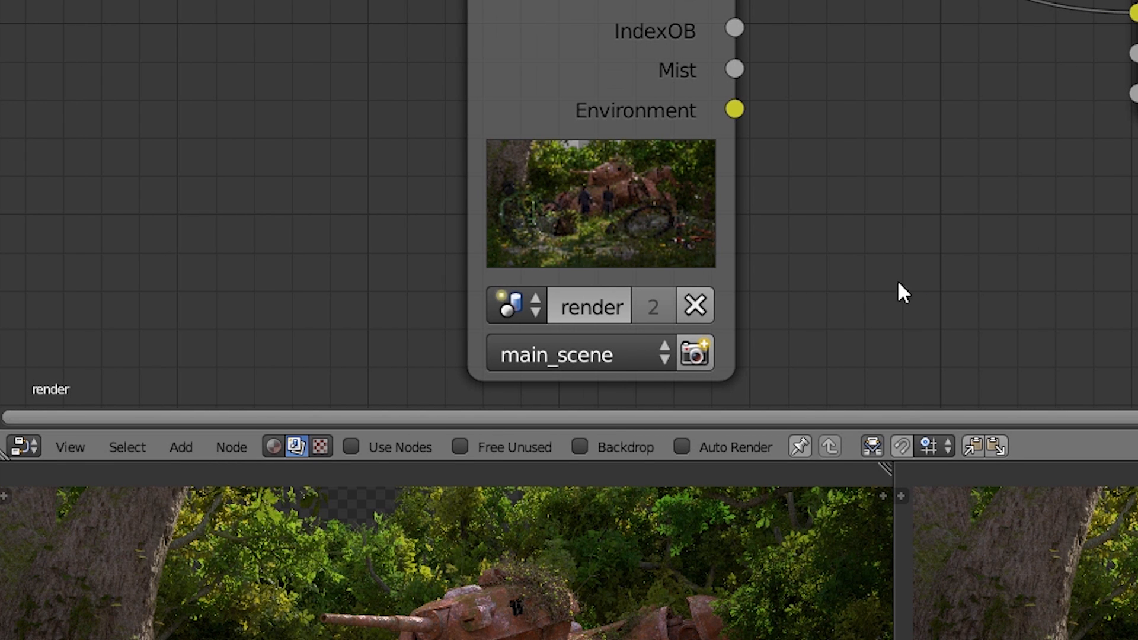
scroll(929, 268, down, 3)
middle_drag(988, 273, 947, 246)
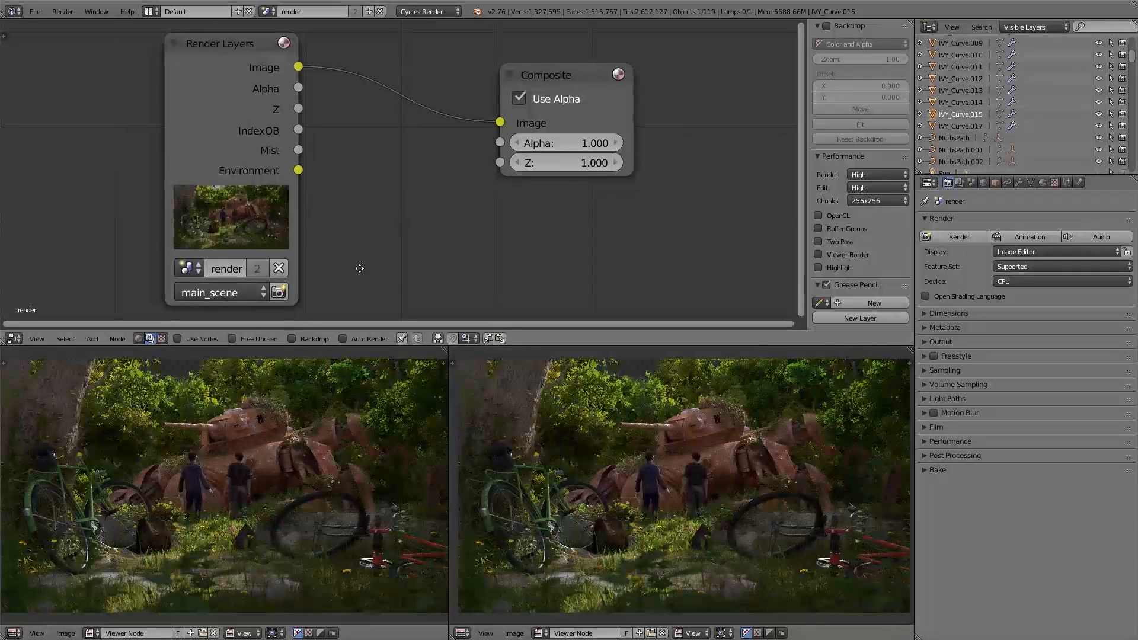
middle_drag(358, 267, 377, 268)
key(n)
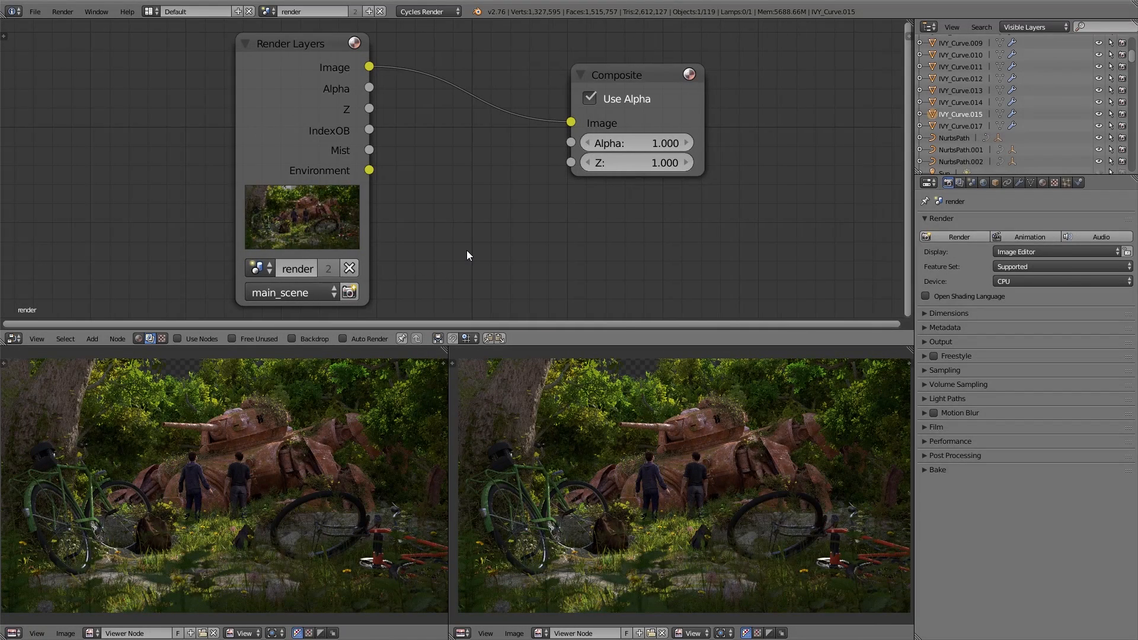
scroll(467, 250, down, 3)
middle_drag(500, 258, 475, 239)
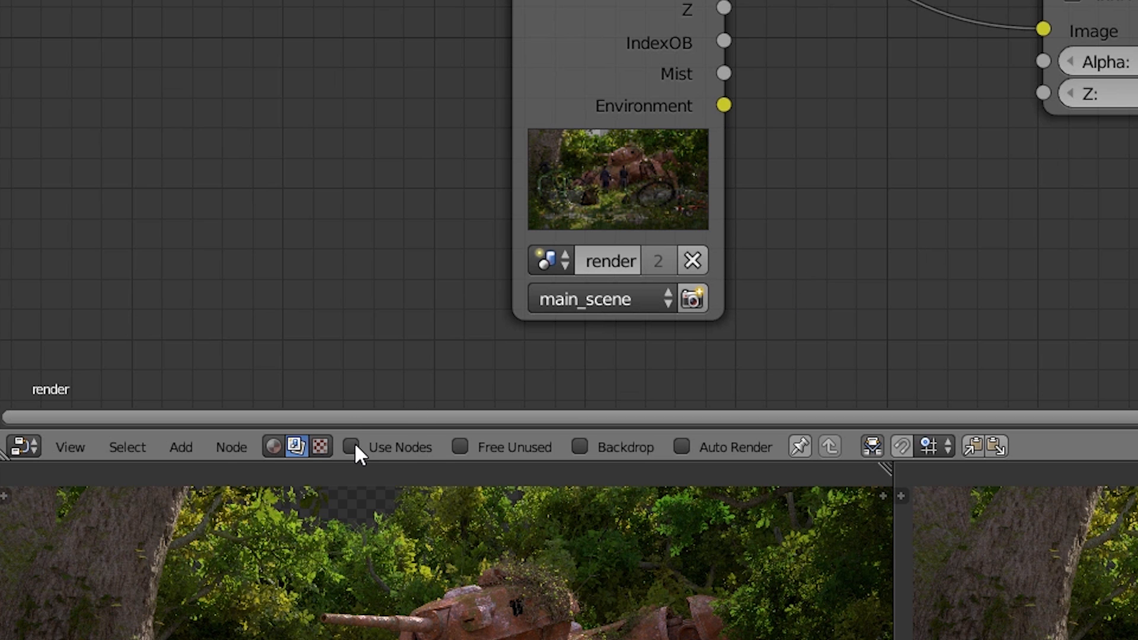
click(352, 446)
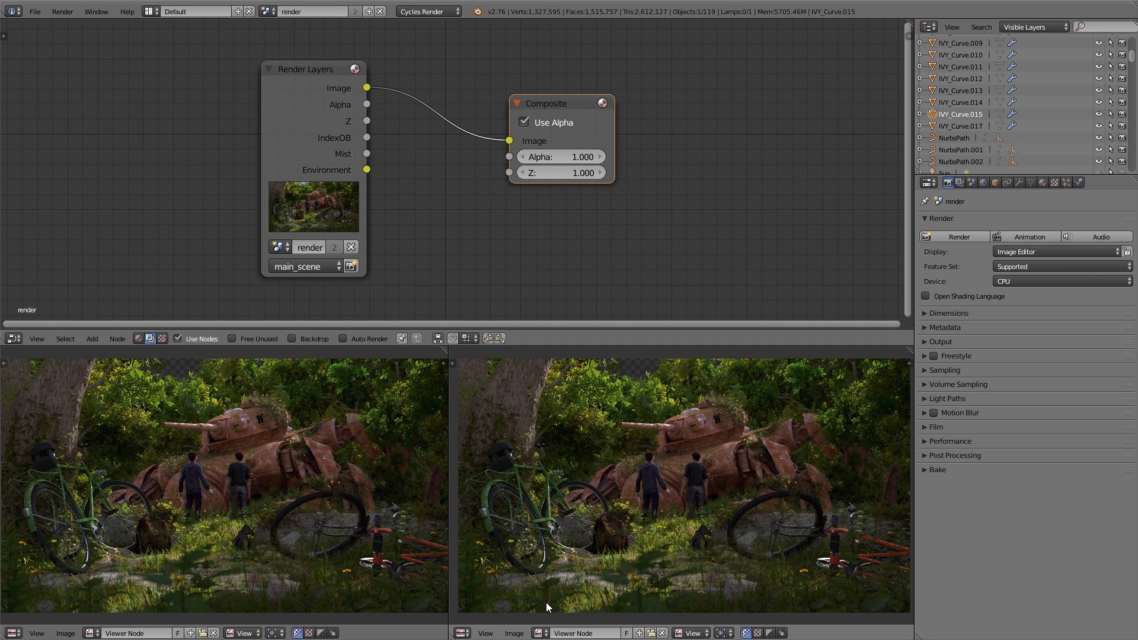
Step: Display the Render Result in the image editor beside the one showing the Viewer Node
click(539, 632)
text(re)
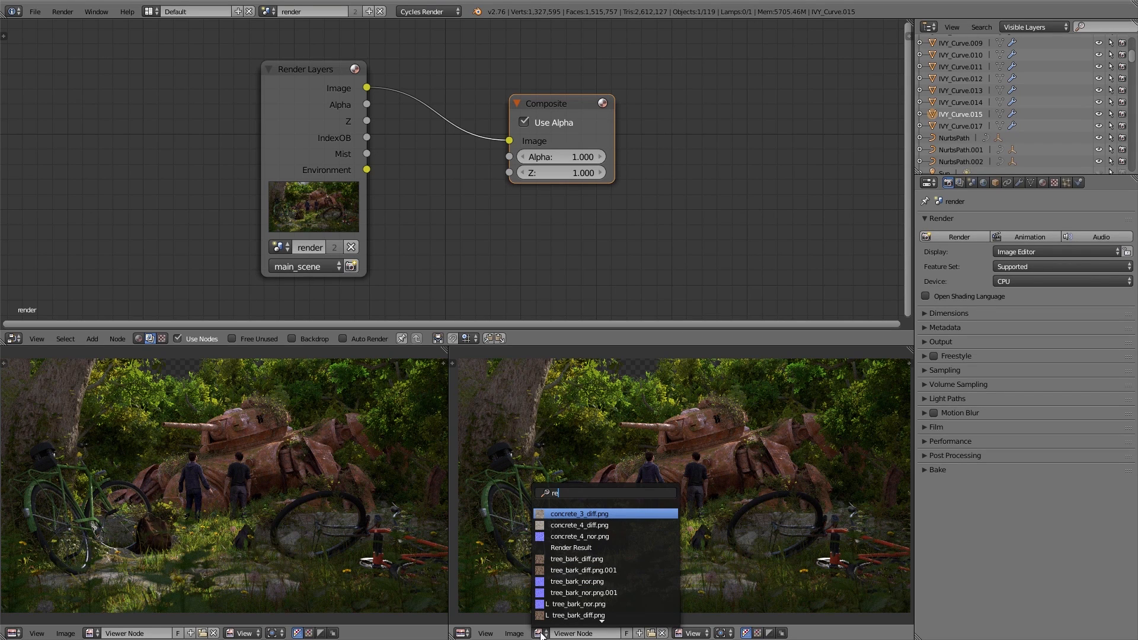
click(579, 547)
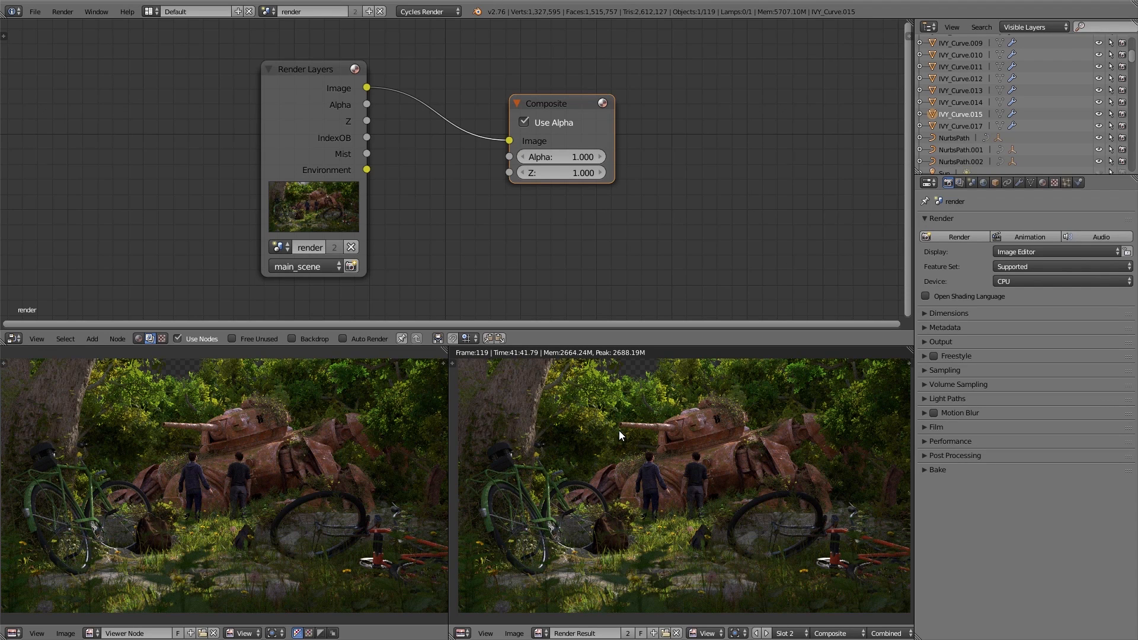
Step: Connect a Viewer node to the Render Layers node's Image output and place it above the Composite node
ctrl+shift+click(297, 84)
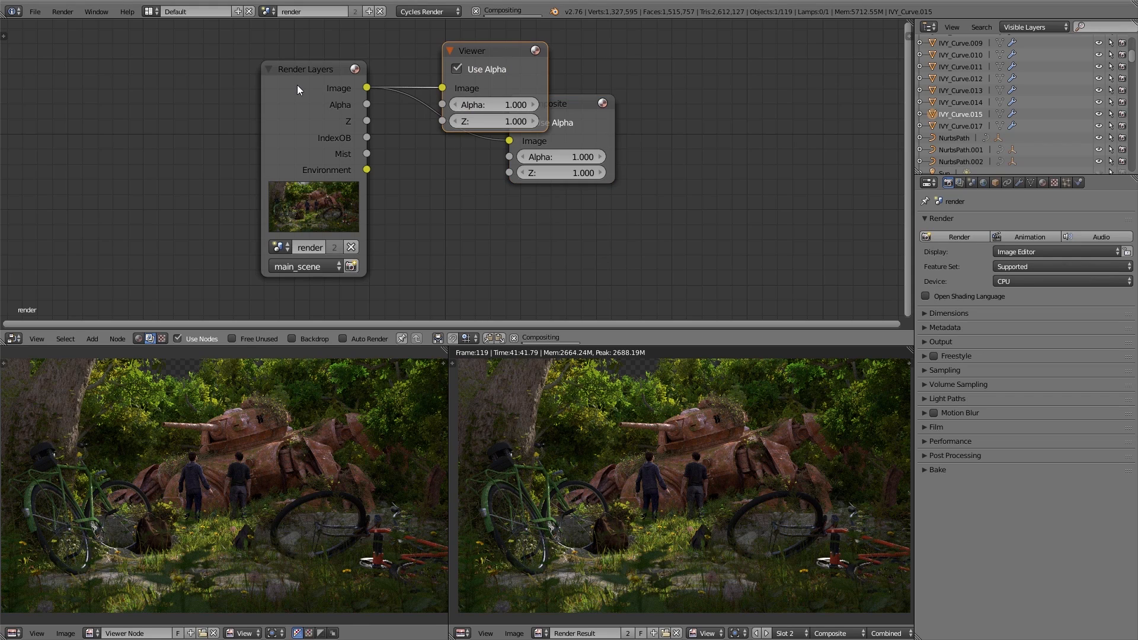
scroll(513, 114, down, 4)
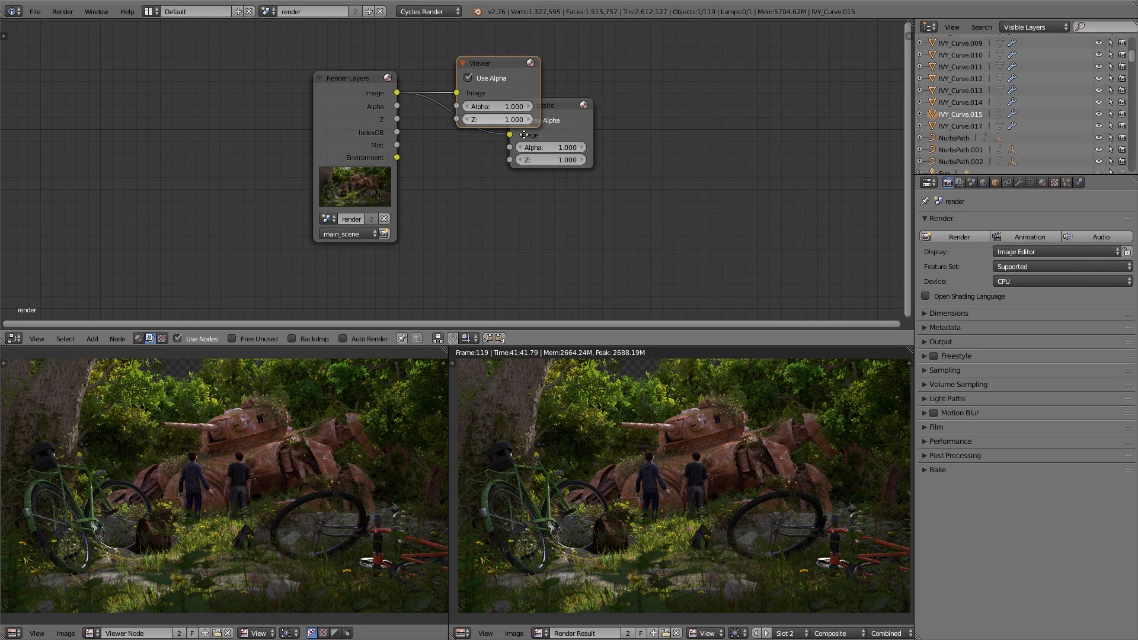
drag(499, 122, 554, 82)
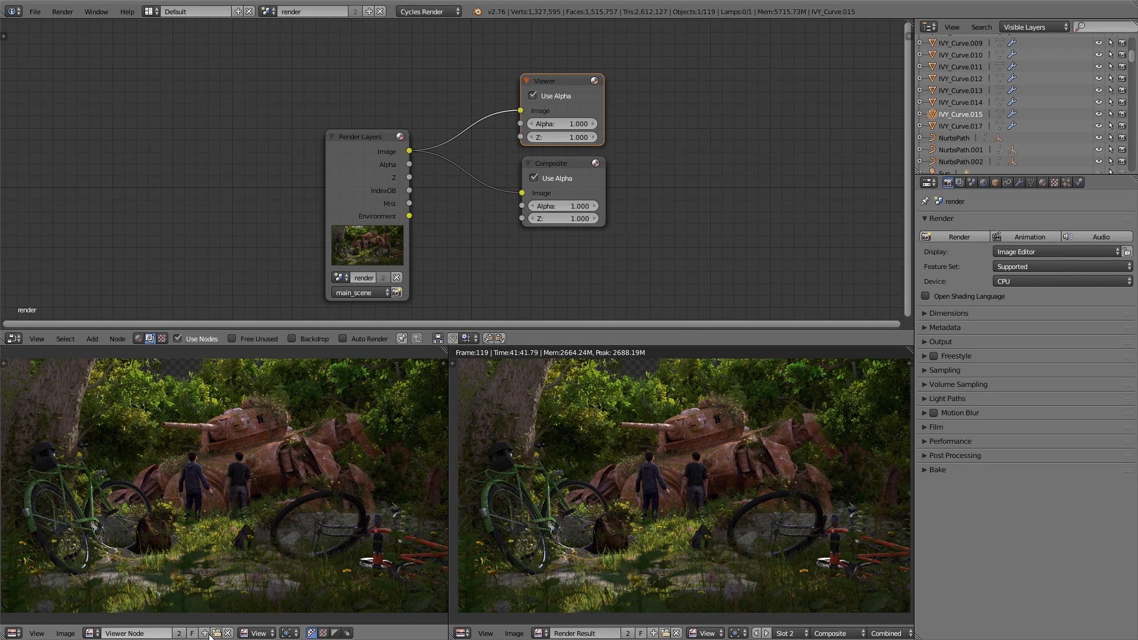
click(91, 633)
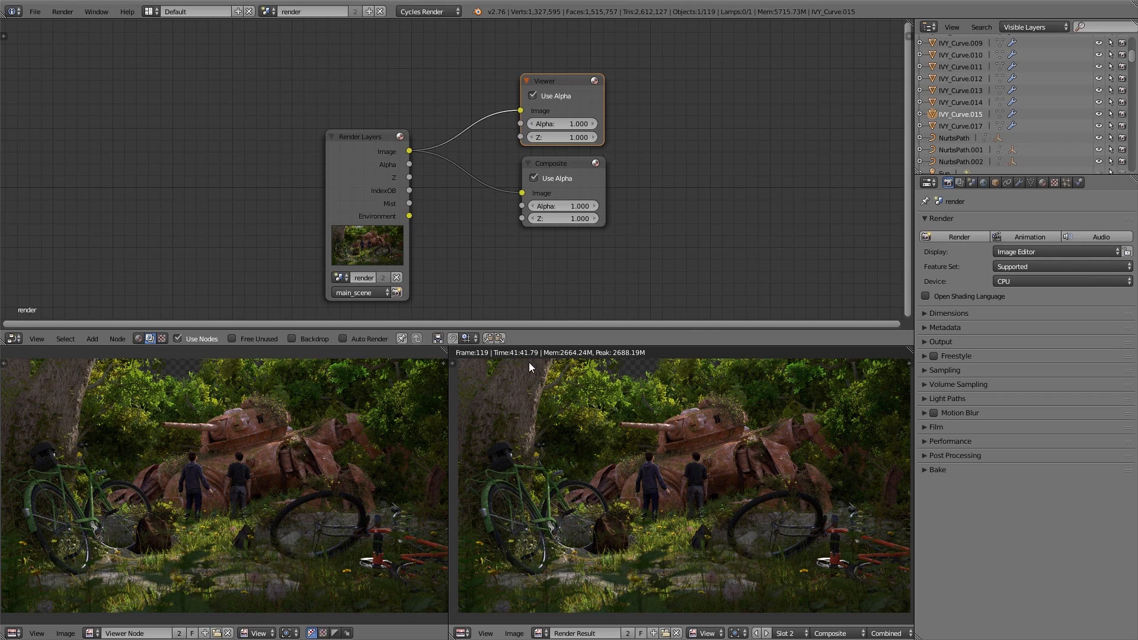
Step: Preview the Render Layers node's Z, IndexOB and Mist passes in the Viewer and return to the Image pass
ctrl+shift+click(358, 148)
ctrl+shift+click(358, 147)
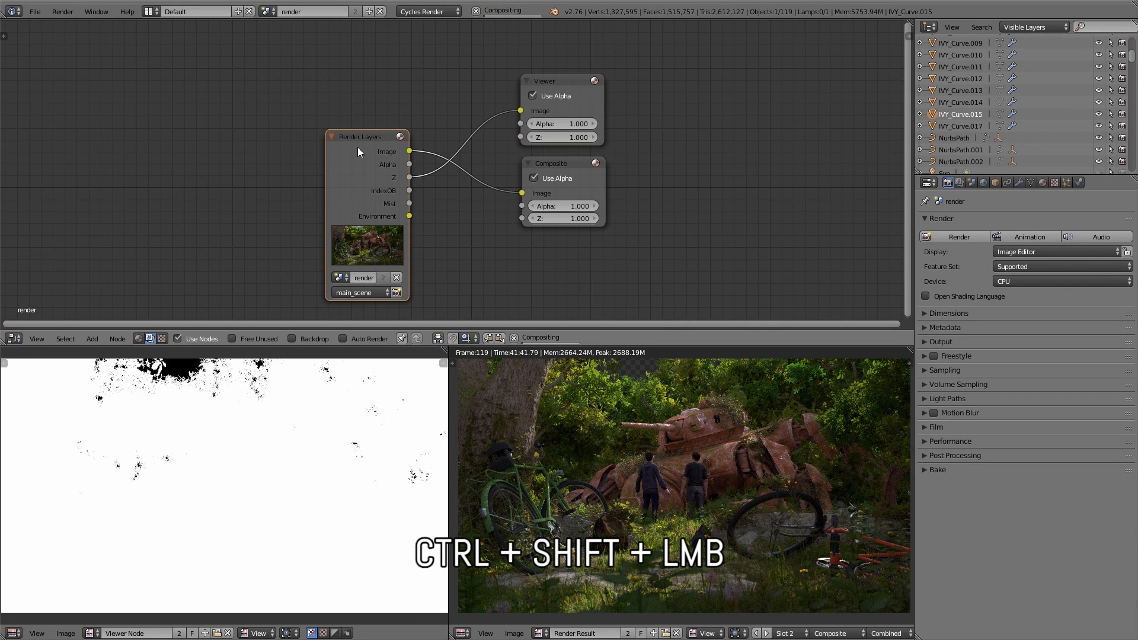
ctrl+shift+click(357, 147)
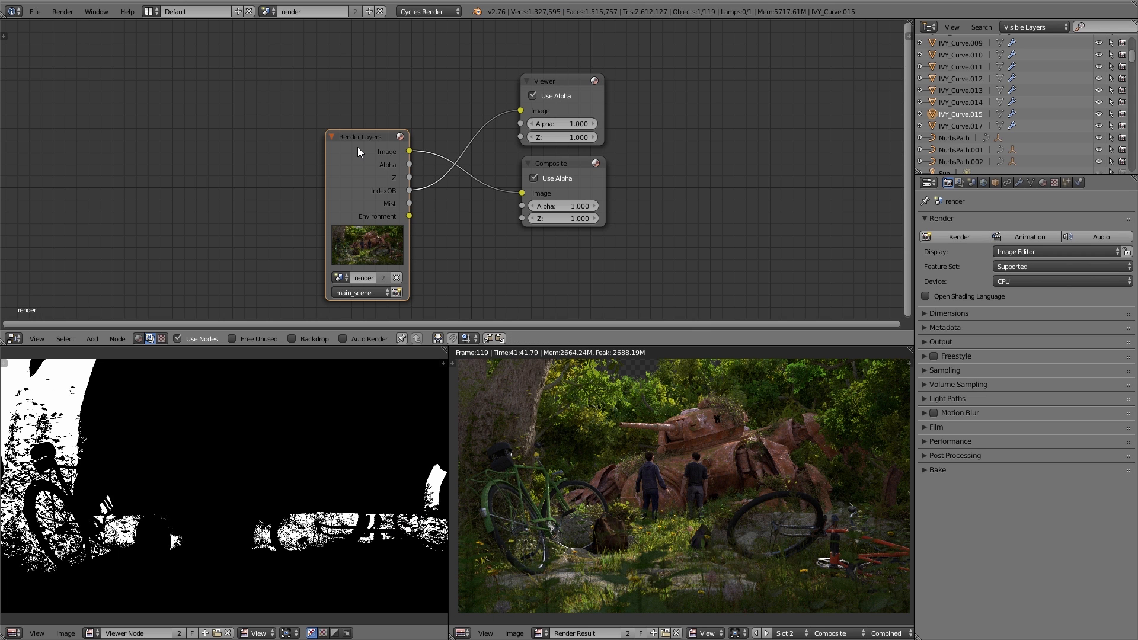
ctrl+shift+click(358, 147)
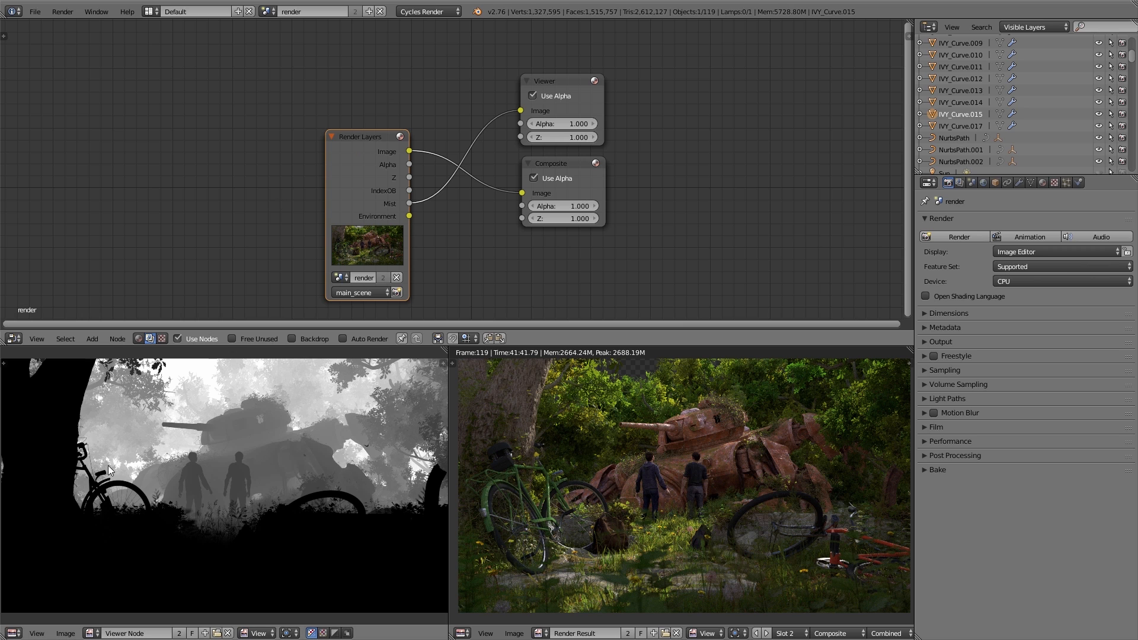
ctrl+shift+click(347, 158)
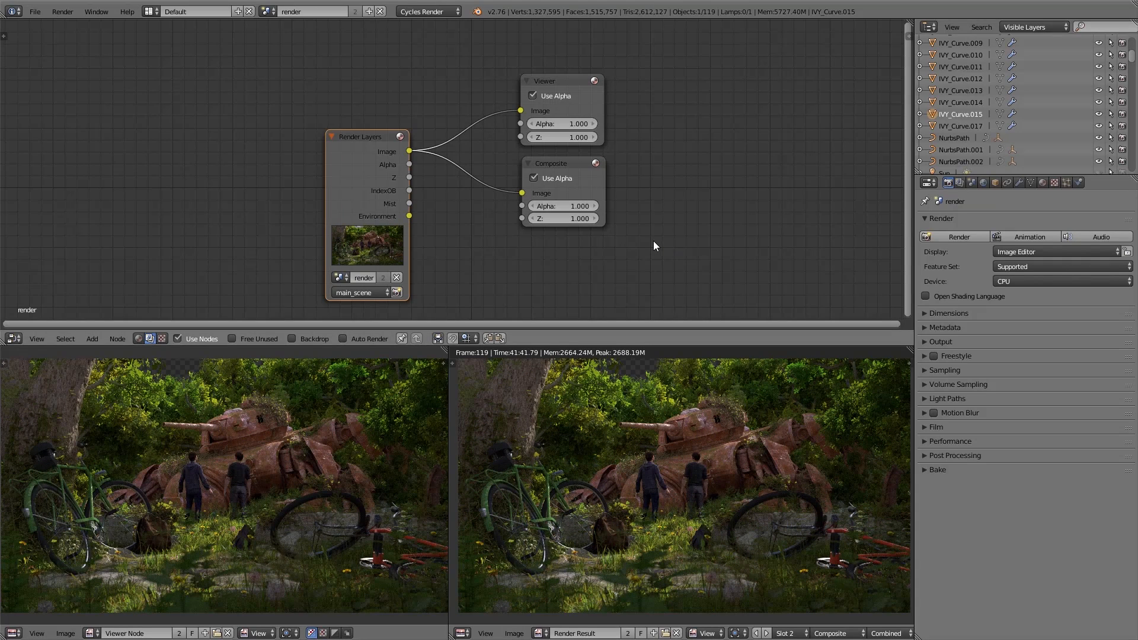
Step: Maximize the Node Editor, recentre the nodes and enable the backdrop image behind them
key(ctrl+Up)
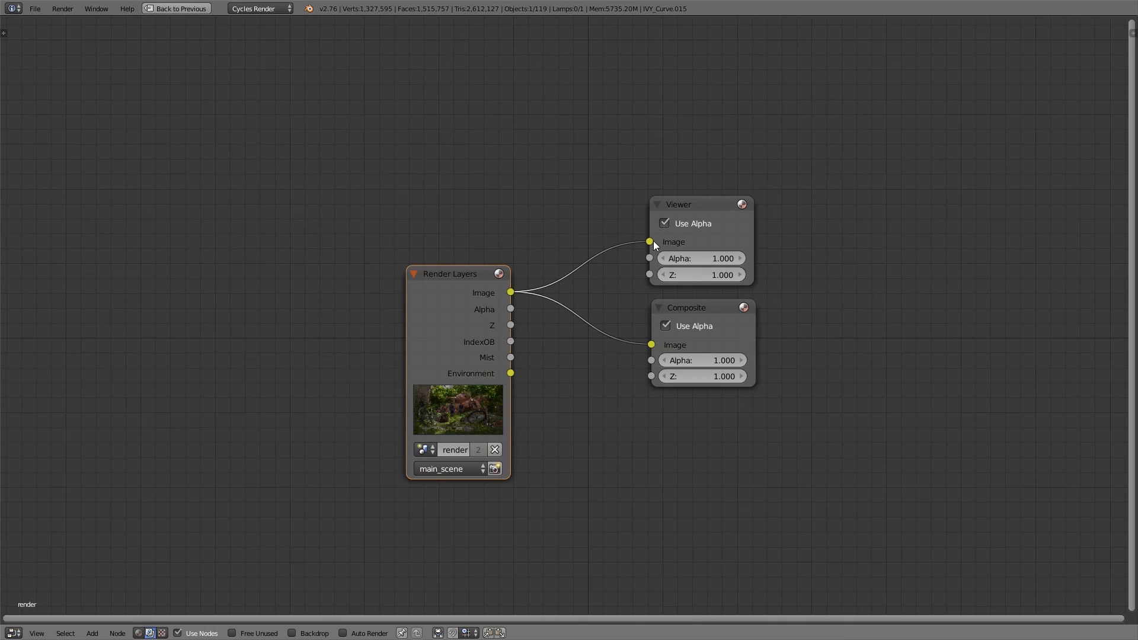
middle_drag(683, 384, 604, 339)
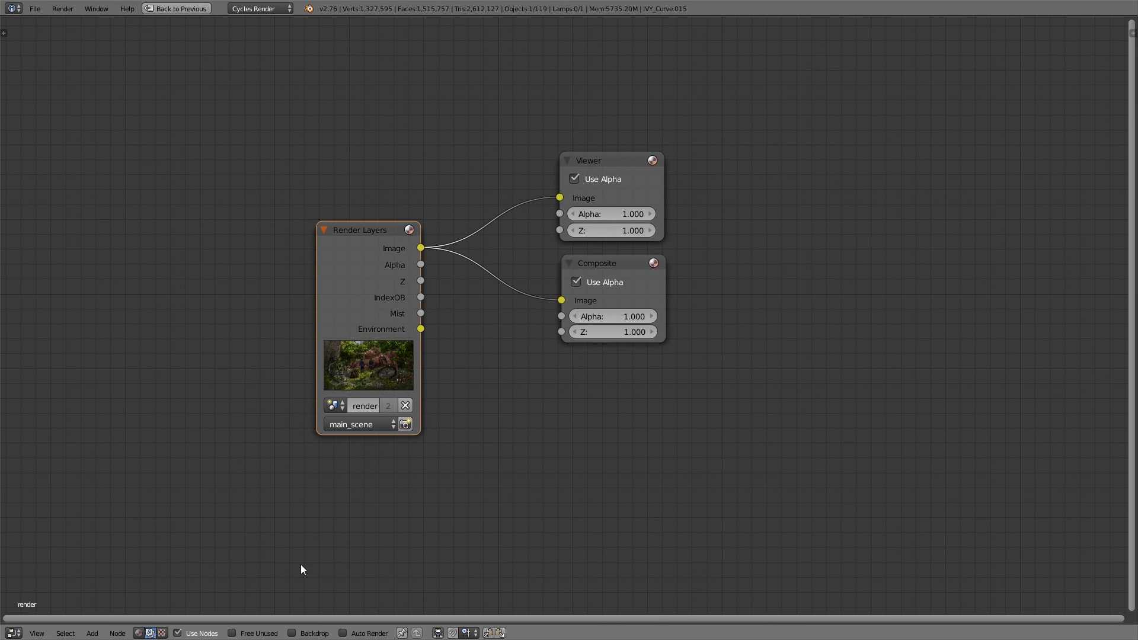
click(293, 633)
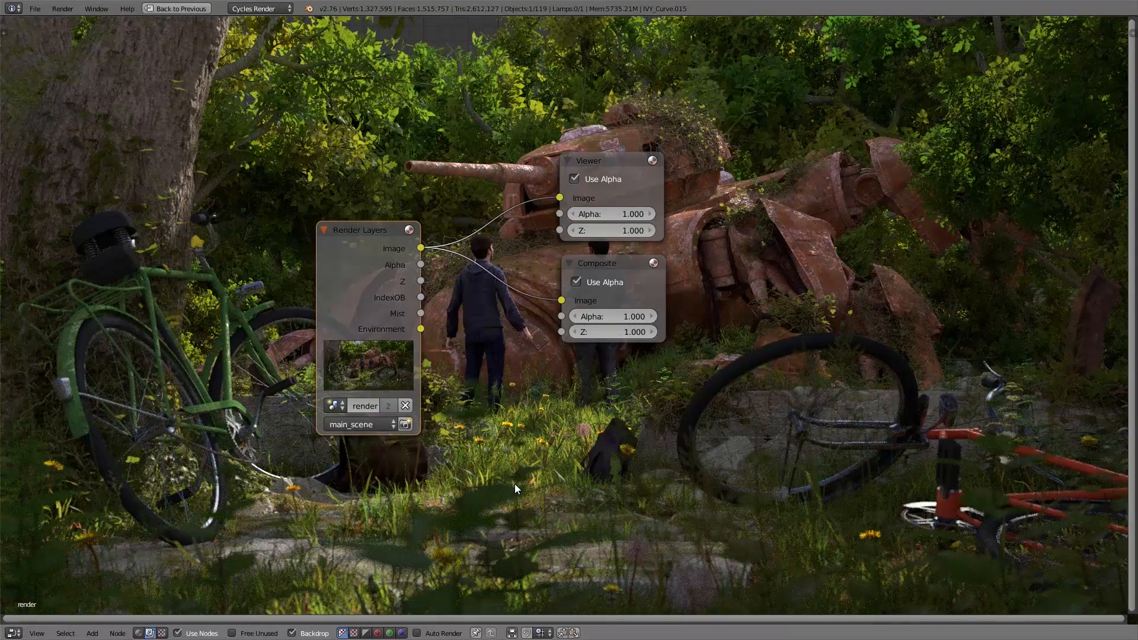
Step: Zoom the backdrop image out and partly back in, and shift it slightly
key(v)
key(v)
key(v)
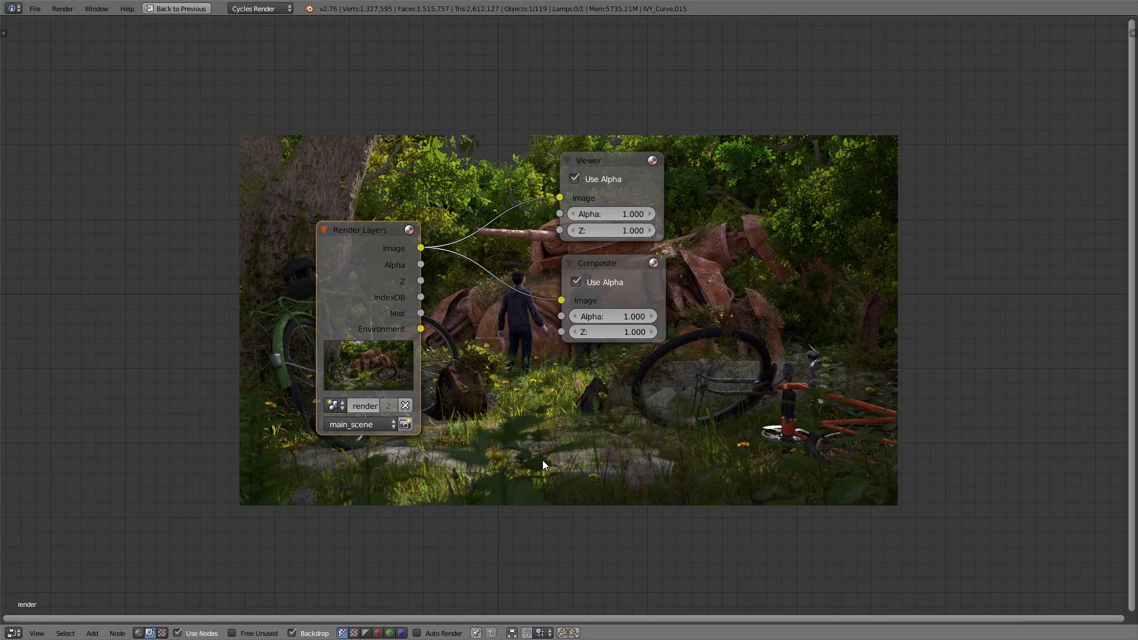
key(alt+v)
key(alt+v)
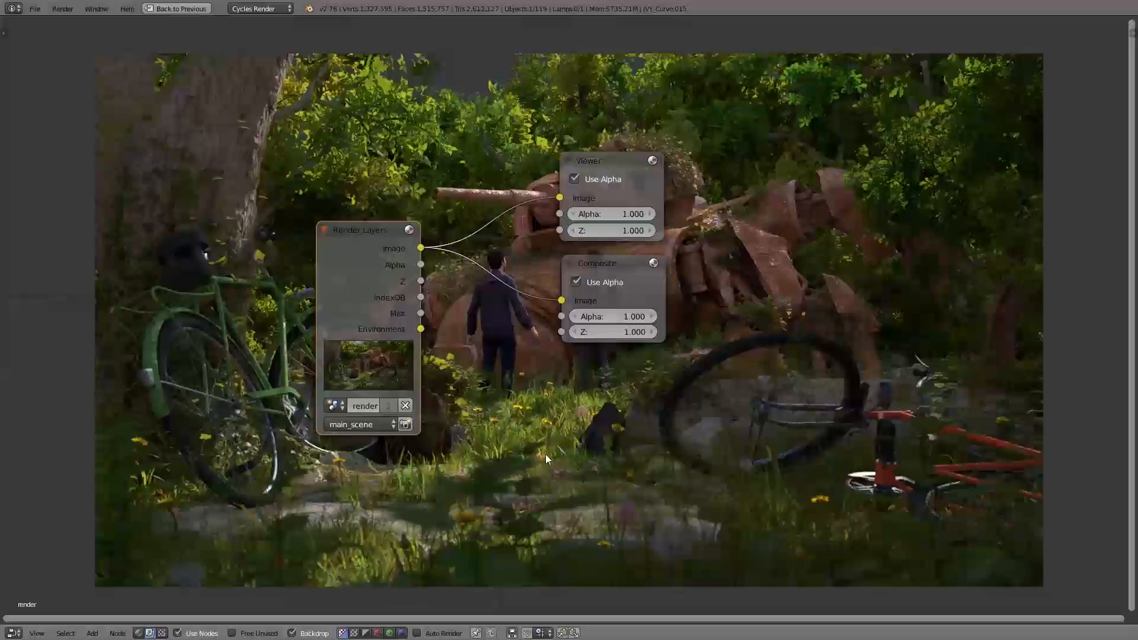
mouse_move(567, 446)
alt+middle_down()
mouse_move(493, 383)
mouse_move(548, 429)
mouse_move(546, 443)
alt+middle_up()
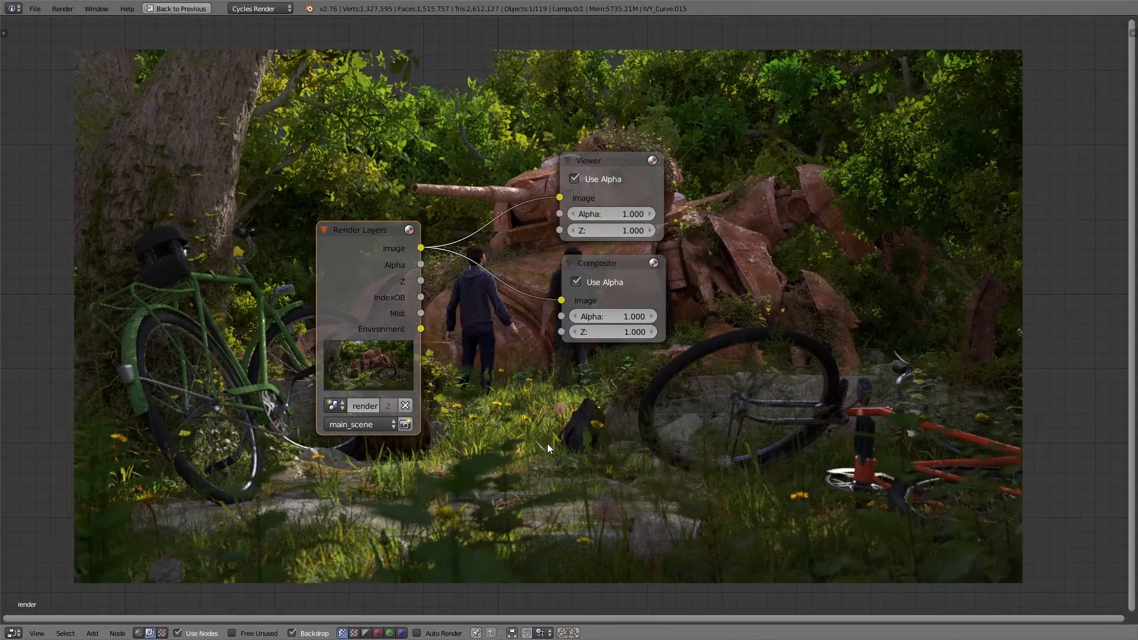
Step: Open the Node Editor's properties sidebar and set the backdrop to zoom 0.80 with X and Y offsets of 0
key(n)
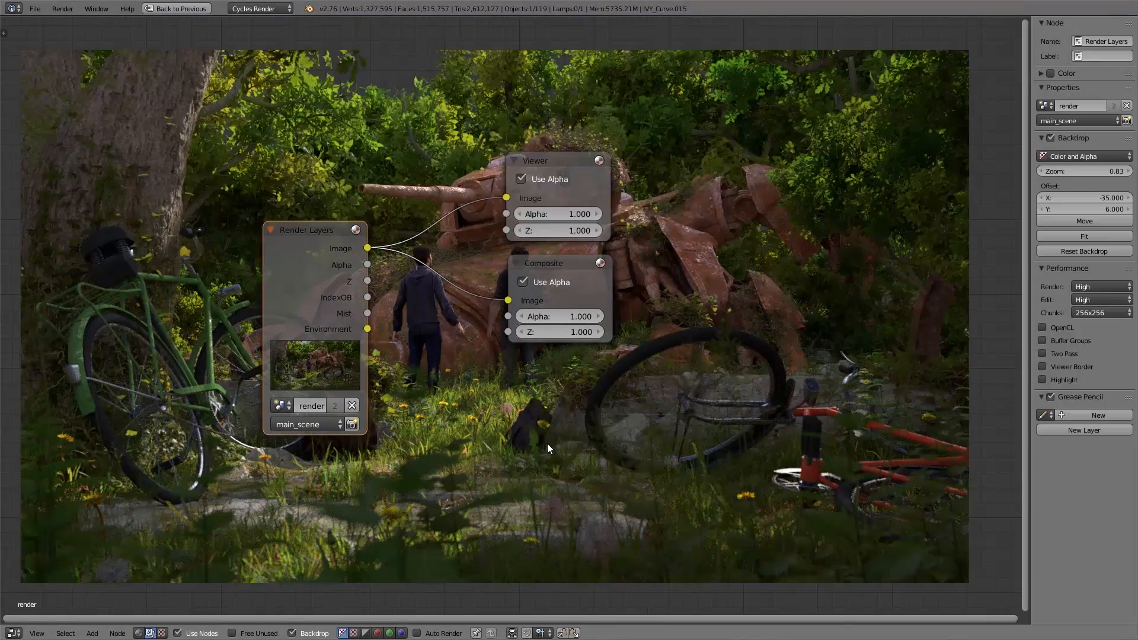
click(1091, 219)
click(1099, 228)
click(1093, 235)
click(1086, 249)
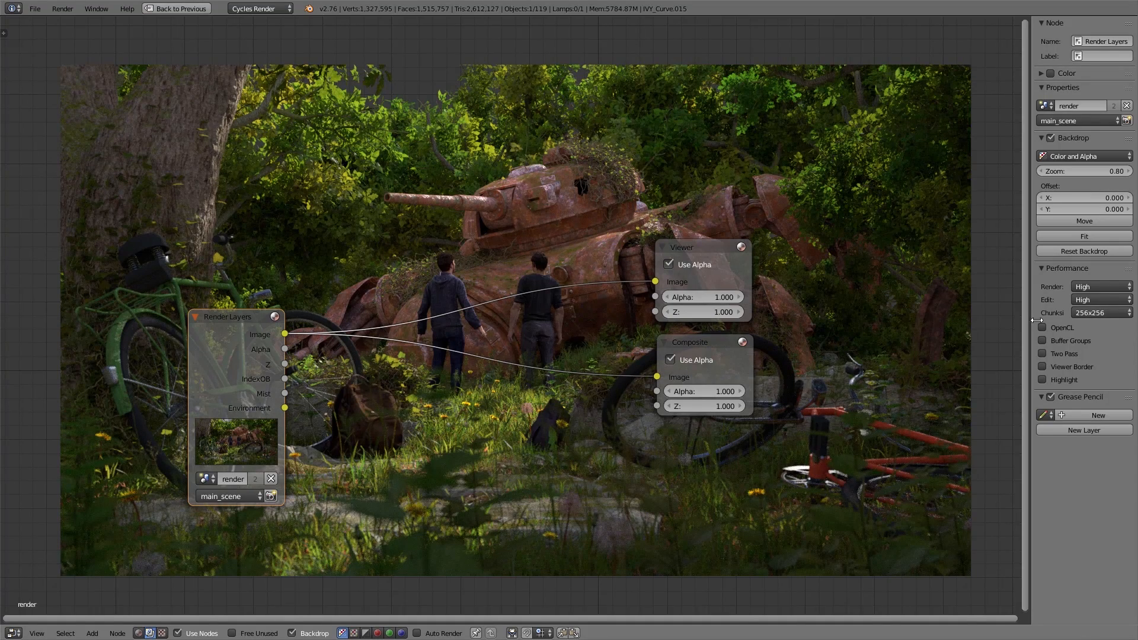
Step: Hide the properties sidebar and move the Render Layers node up beside the backdrop's tree trunk
click(1089, 299)
click(1080, 259)
click(1090, 288)
click(1085, 250)
key(n)
scroll(363, 352, up, 1)
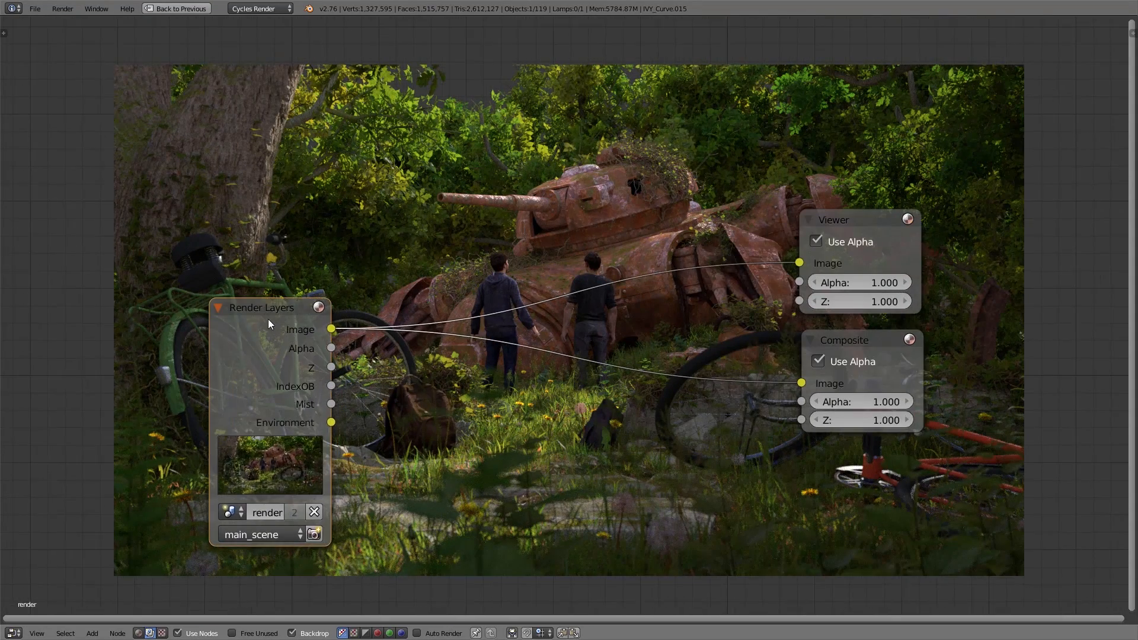
drag(268, 319, 219, 261)
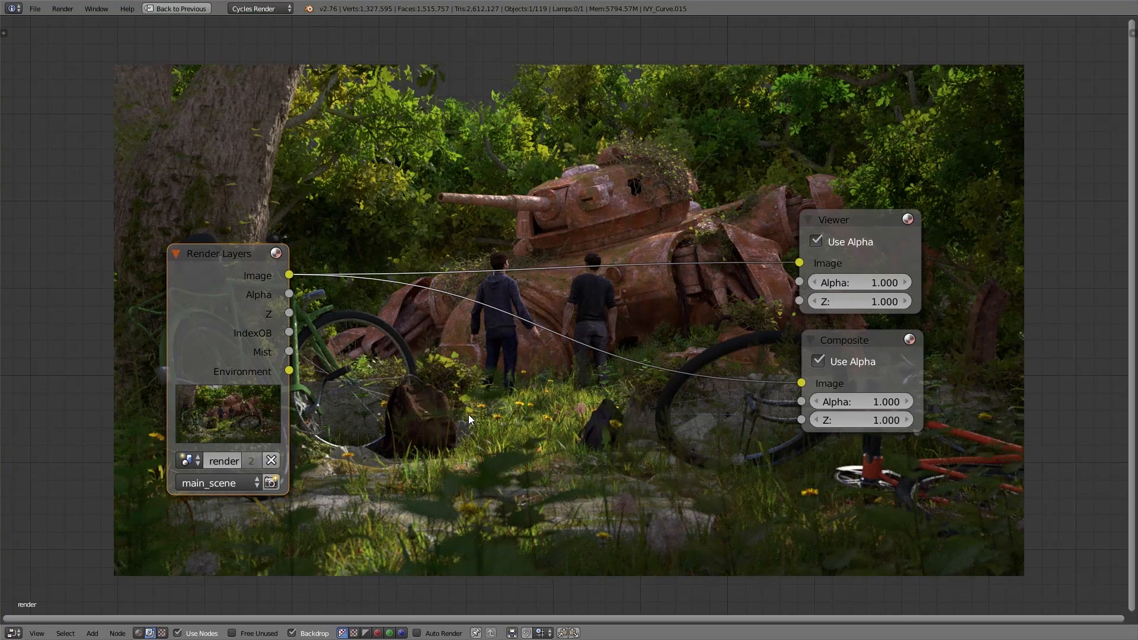
Step: Try brightening the image with an RGB Curves node, raising its curve at about X 0.24, Y 0.51, and delete the node
key(shift+a)
mouse_move(469, 417)
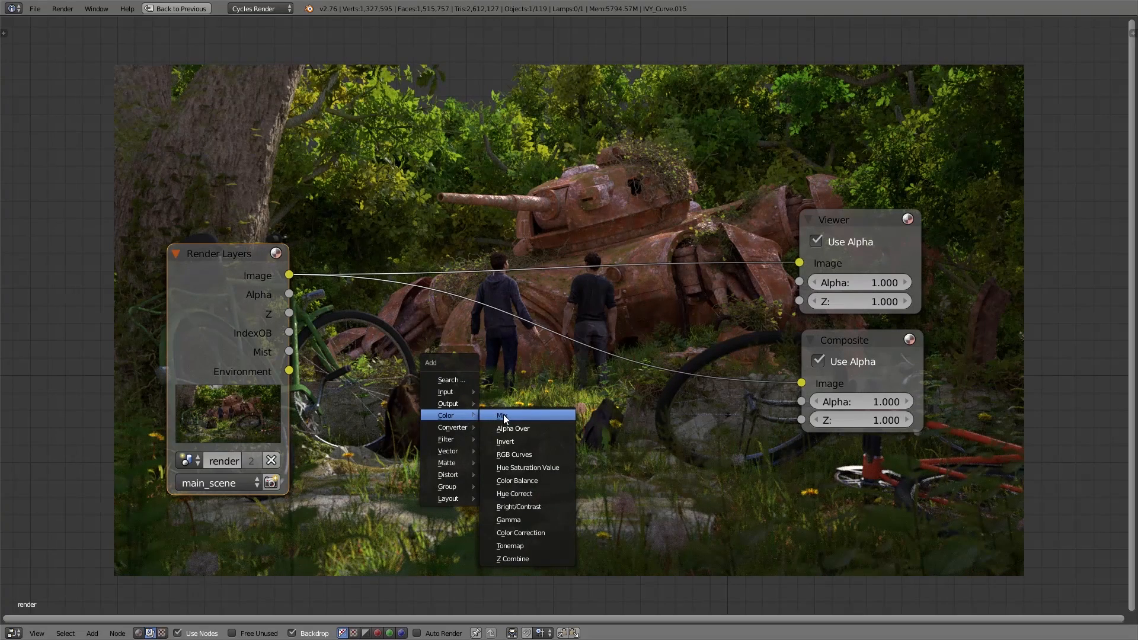
click(531, 454)
click(463, 305)
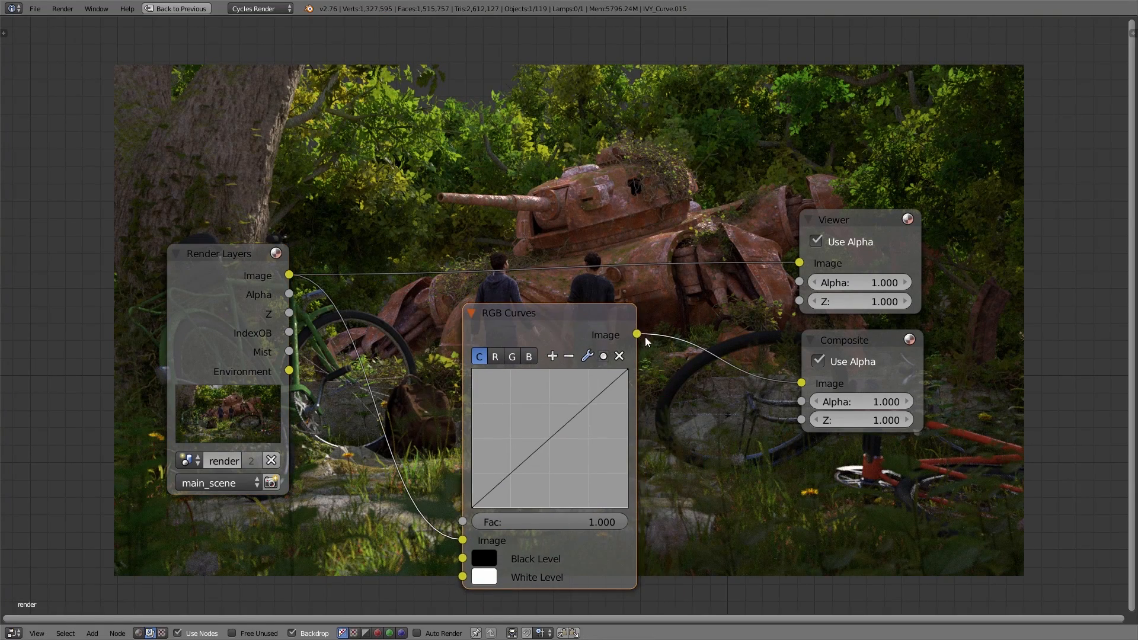
ctrl+shift+click(614, 317)
drag(546, 439, 508, 437)
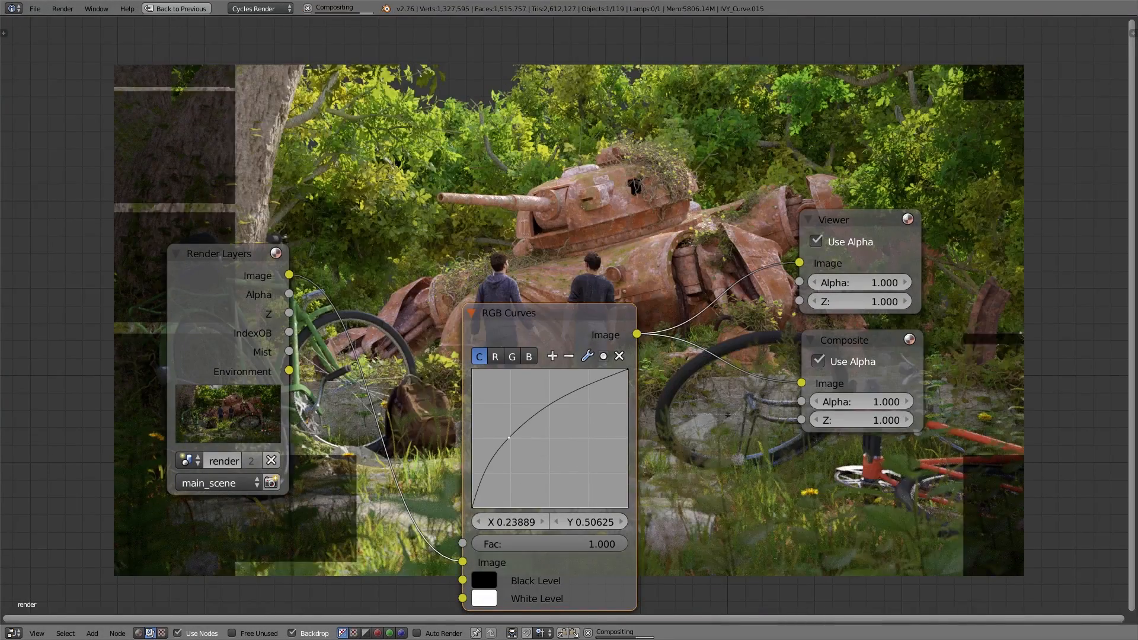
key(x)
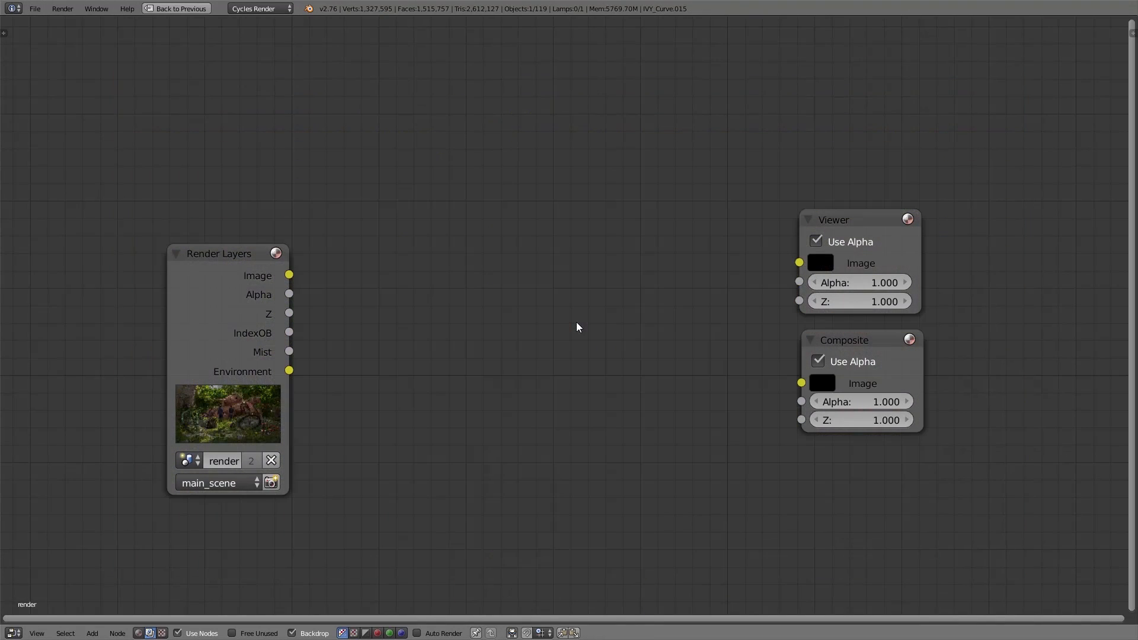
Step: Move the Render Layers node aside and add a ColorRamp node above and to its right
drag(207, 261, 122, 214)
middle_drag(382, 256, 428, 262)
key(shift+a)
mouse_move(428, 262)
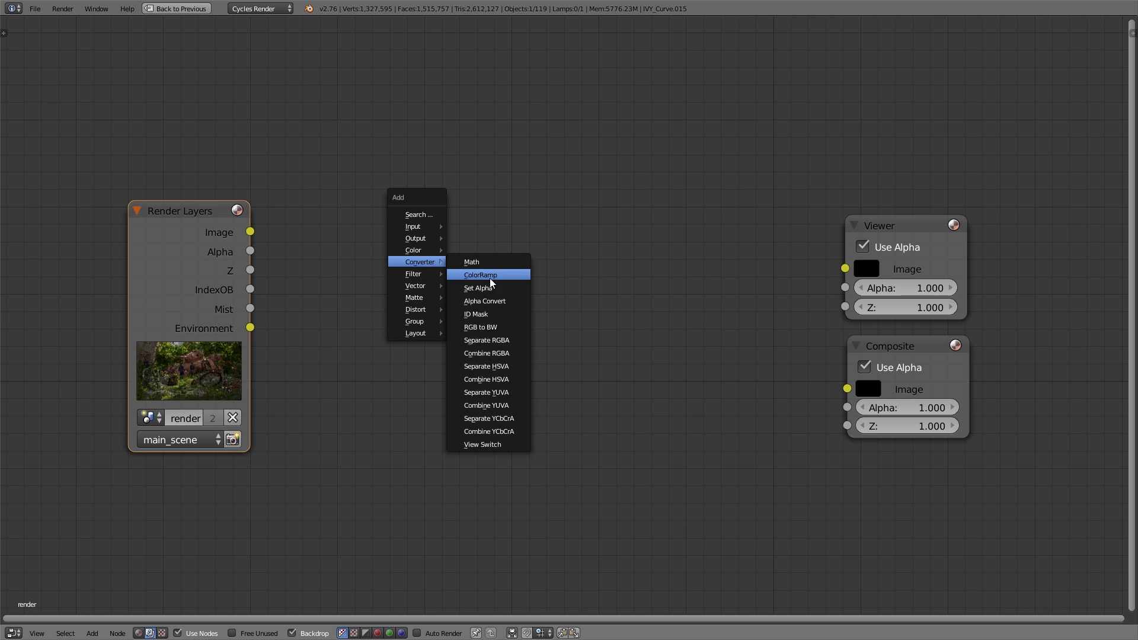
click(483, 275)
click(320, 58)
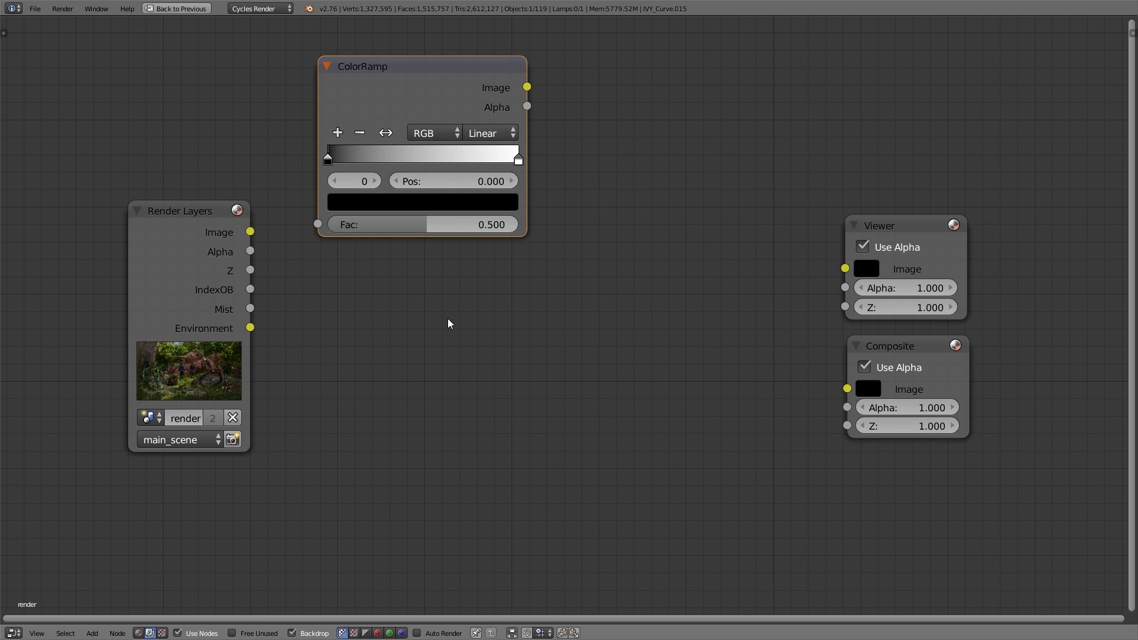
Step: Add a Mix node between the ColorRamp node and the Viewer node
key(shift+a)
mouse_move(450, 322)
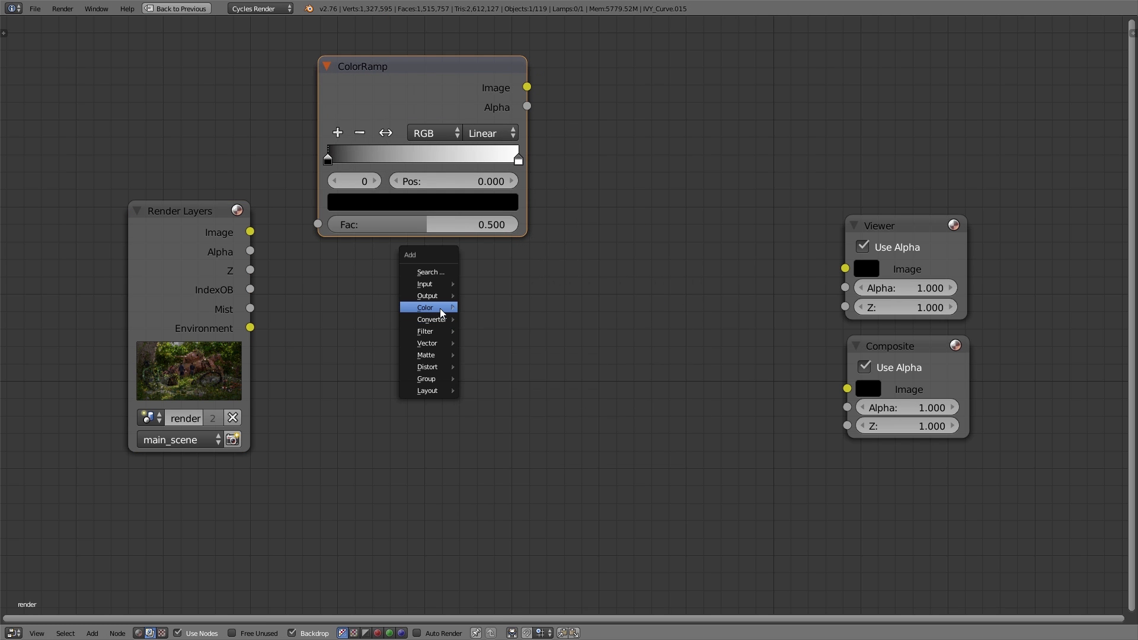
click(495, 308)
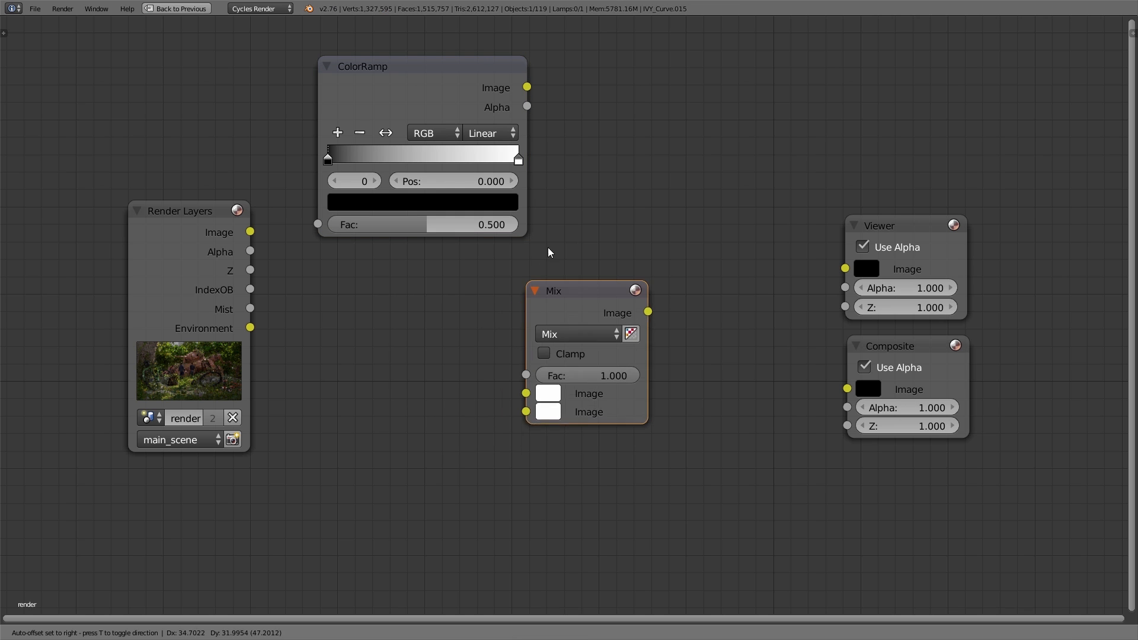
click(568, 159)
Step: Link Mist to the ColorRamp's Fac, the ColorRamp's Image to the Mix Fac, and the render Image to Mix's first Image input
drag(250, 310, 316, 224)
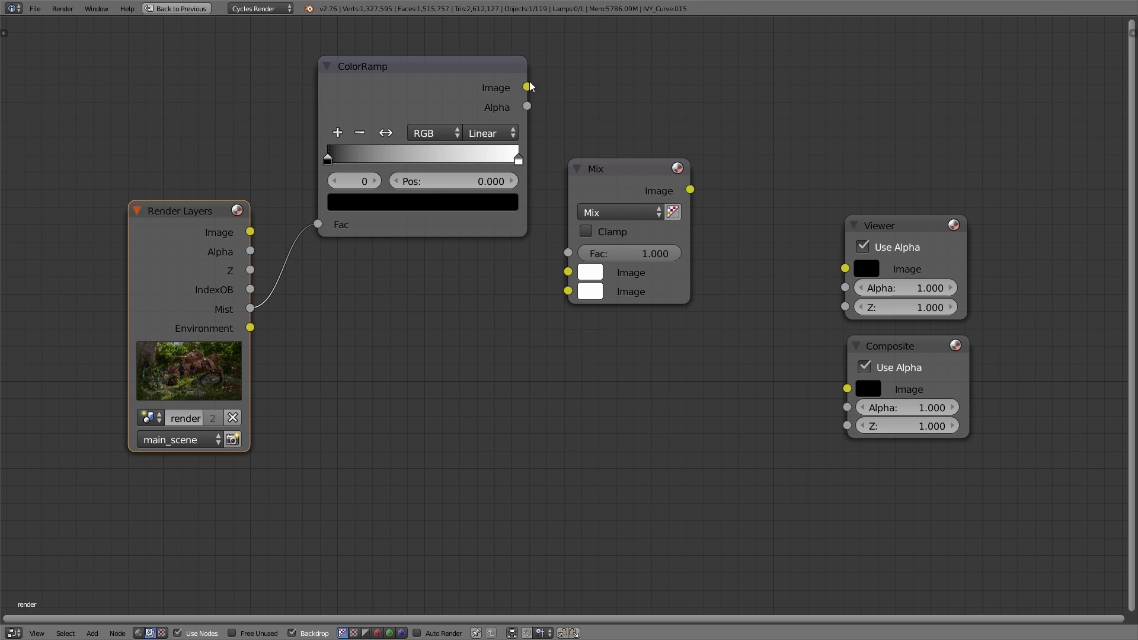
drag(529, 83, 563, 253)
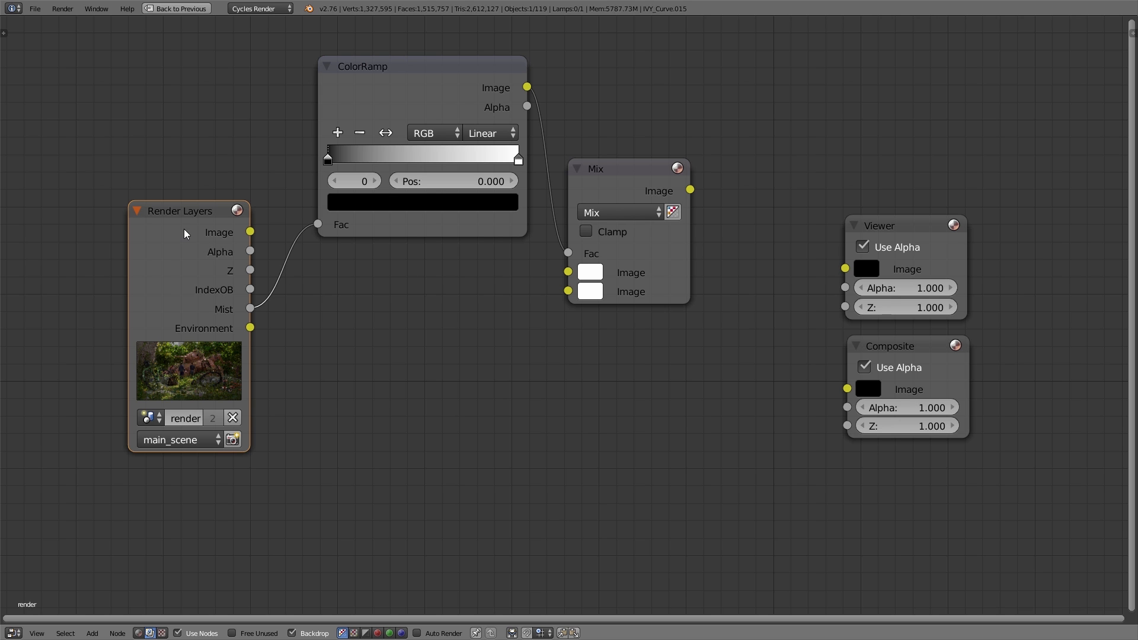
drag(179, 219, 160, 251)
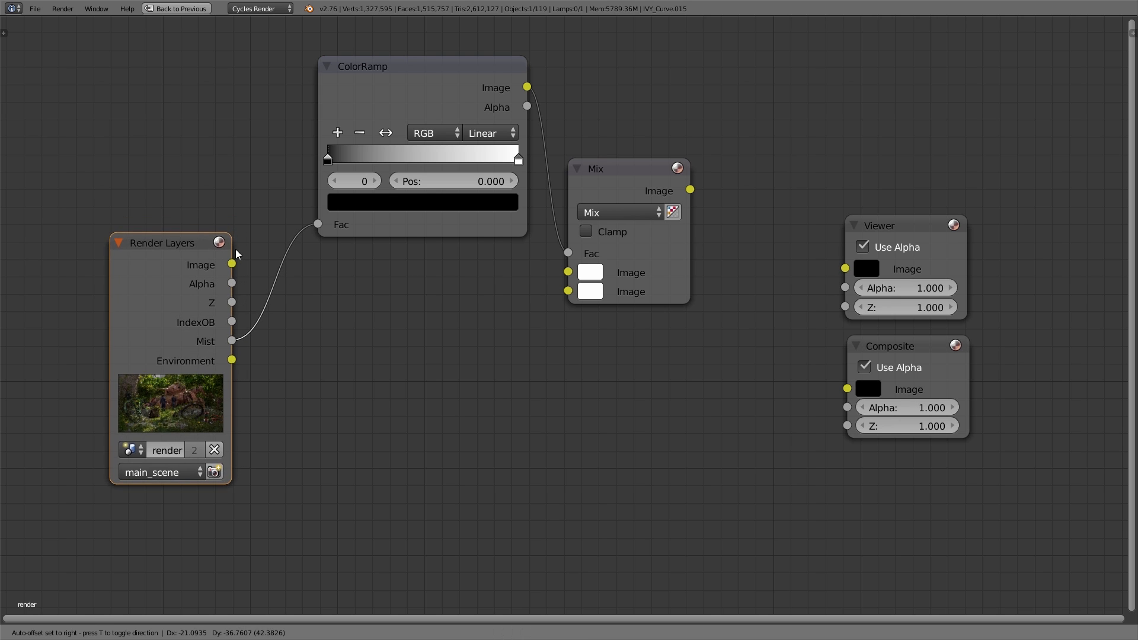
drag(233, 263, 566, 272)
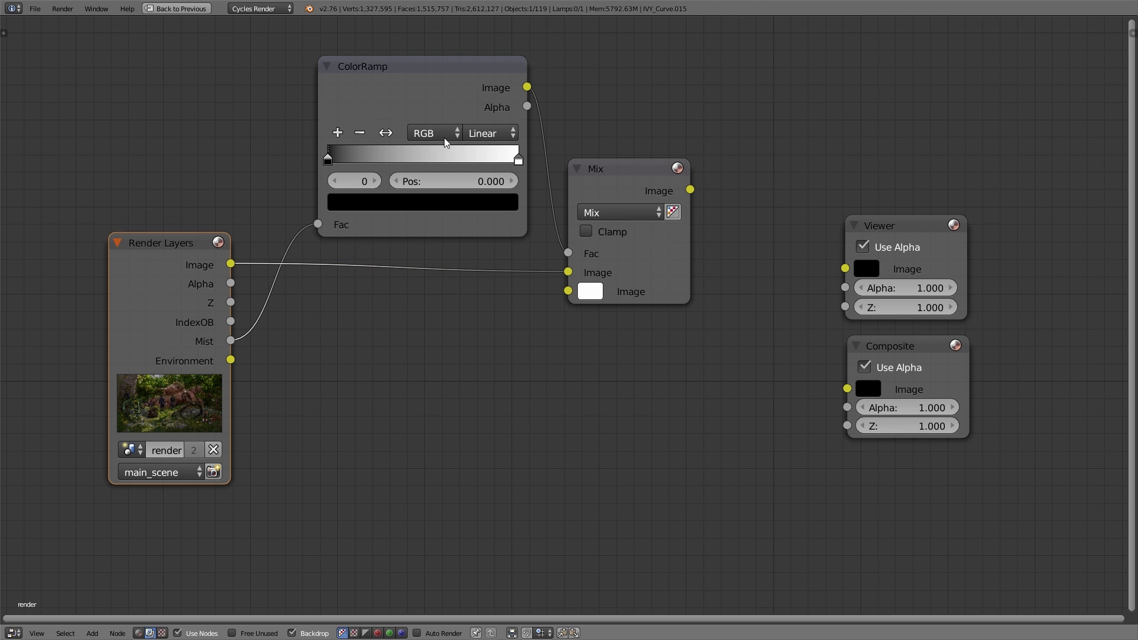
Step: Preview the ColorRamp output over the backdrop and experiment with the brightness of its black and white stops
ctrl+shift+click(389, 90)
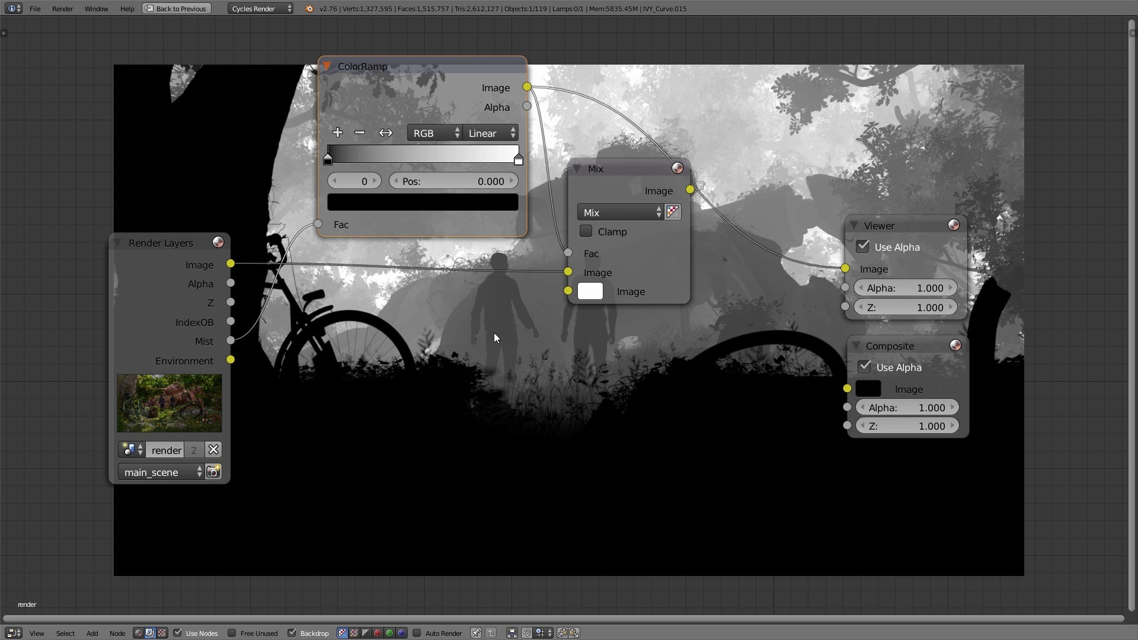
middle_drag(513, 391, 380, 555)
mouse_move(200, 368)
mouse_down()
mouse_move(347, 375)
mouse_move(201, 372)
mouse_up()
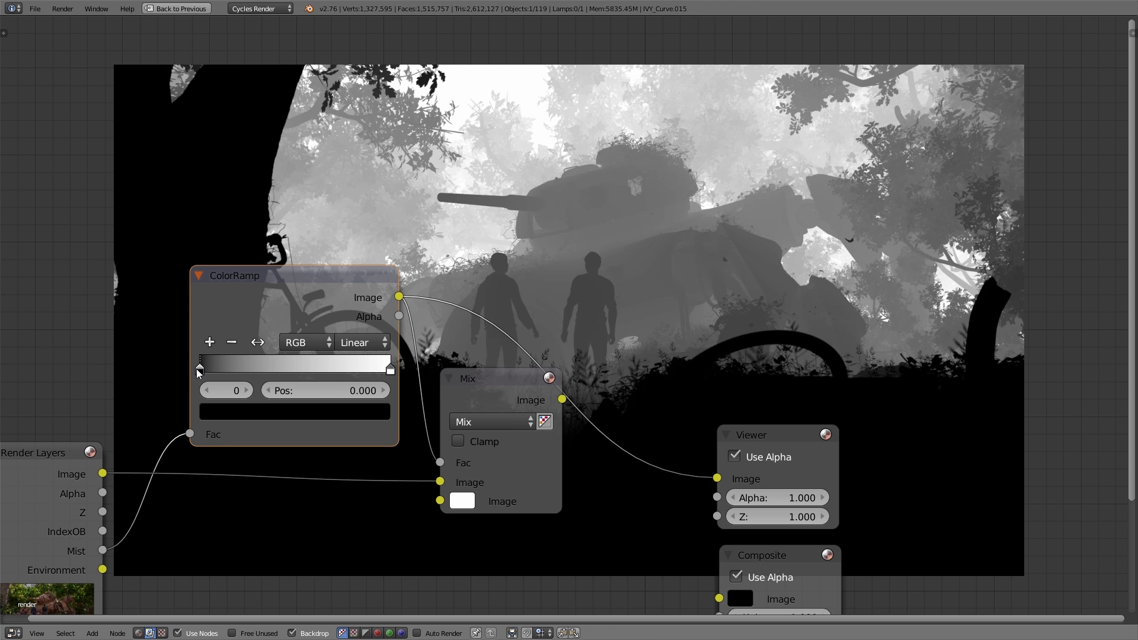
click(240, 414)
mouse_move(354, 287)
mouse_down()
mouse_move(350, 236)
mouse_move(351, 286)
mouse_up()
click(390, 369)
click(351, 416)
drag(351, 193, 351, 161)
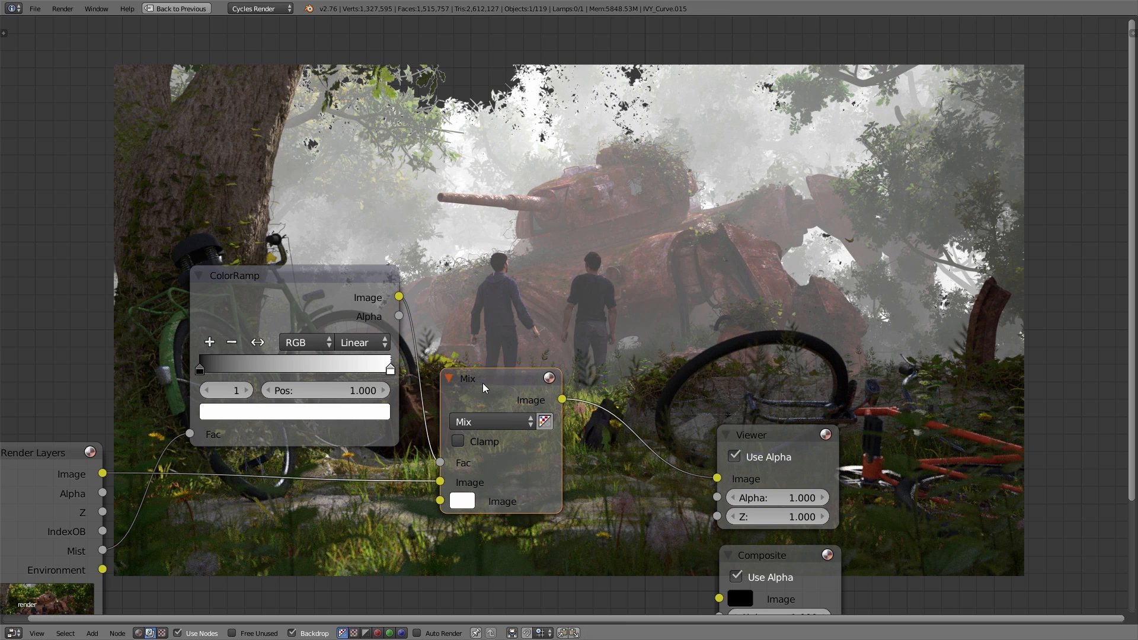
Step: Try a blue and a yellow mist tint in the Mix node's second Image colour
click(467, 508)
click(547, 288)
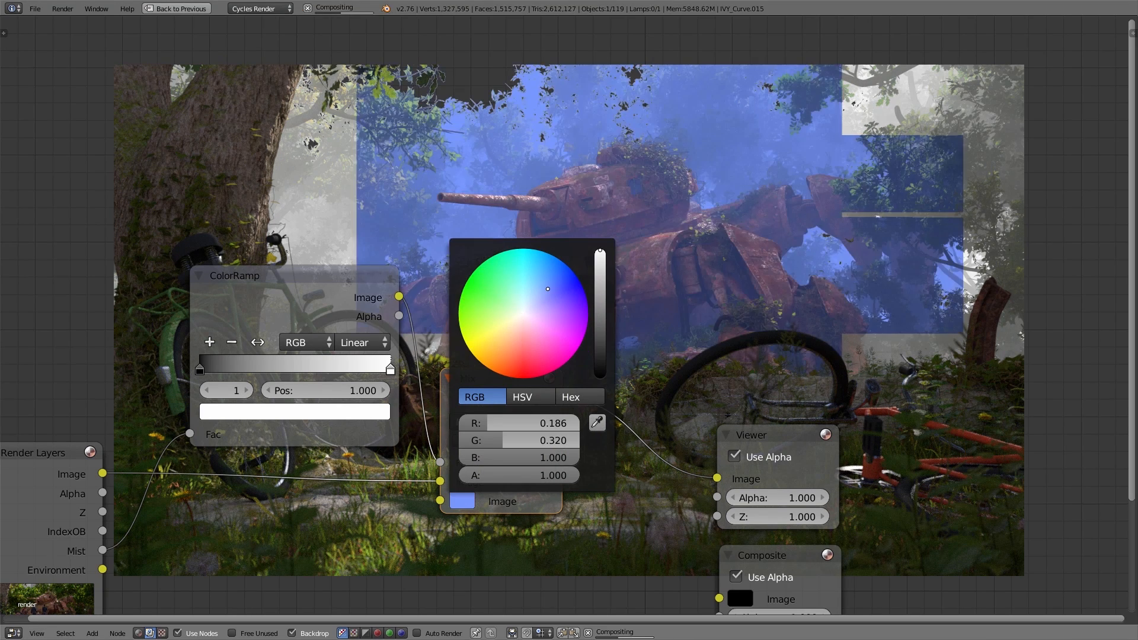
mouse_move(543, 336)
mouse_down()
mouse_move(522, 348)
mouse_move(497, 338)
mouse_up()
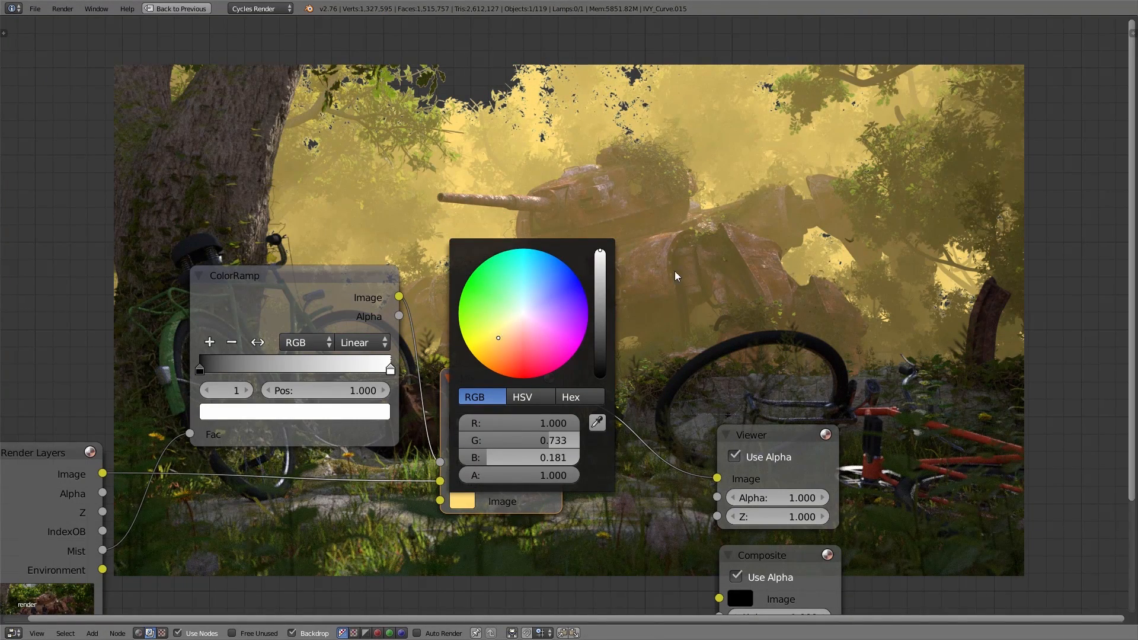
Step: Set the Mix node's second Image colour to a pale, slightly yellowish white using a hex value
click(525, 313)
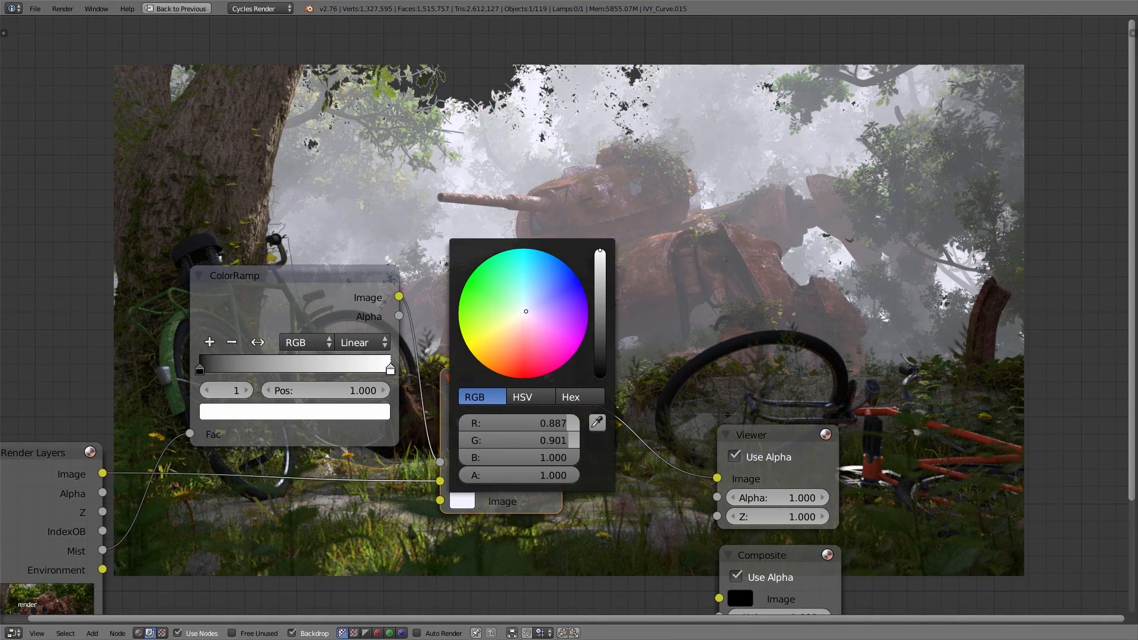
click(584, 397)
click(538, 424)
key(Return)
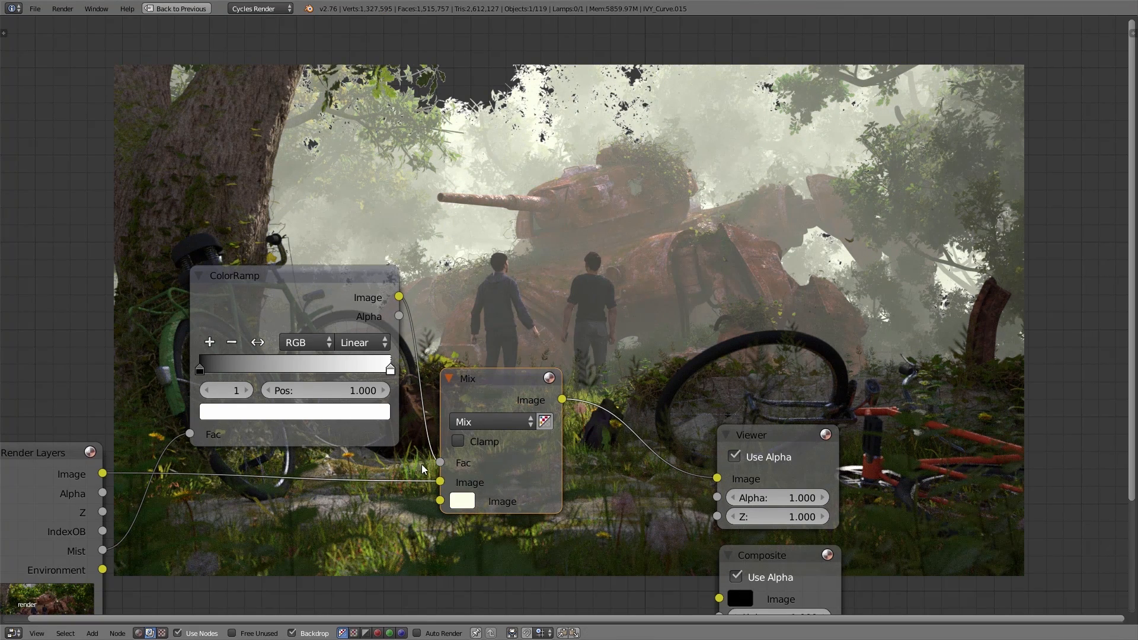
Step: Reduce the mist strength by setting the ColorRamp's white stop to dark grey, hex 323232
click(379, 413)
click(349, 225)
drag(350, 225, 350, 254)
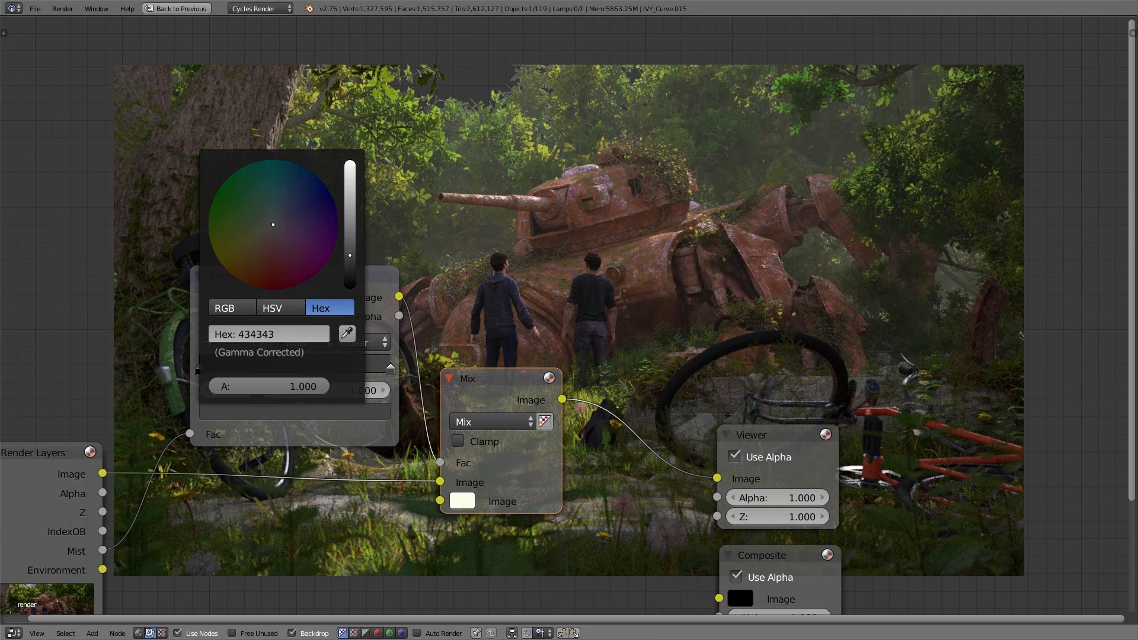
click(316, 335)
text(323232)
click(446, 317)
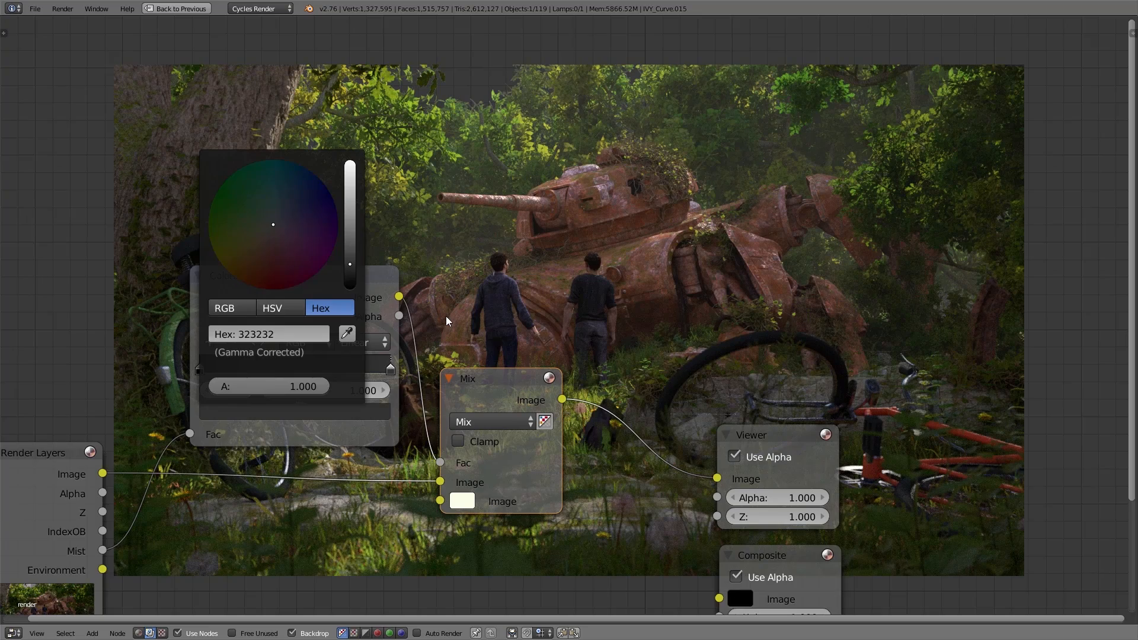
Step: Link the Mix node's Image output to the Composite node and move the Viewer and Composite nodes farther from the Mix node
scroll(562, 434, down, 3)
middle_drag(564, 436, 534, 323)
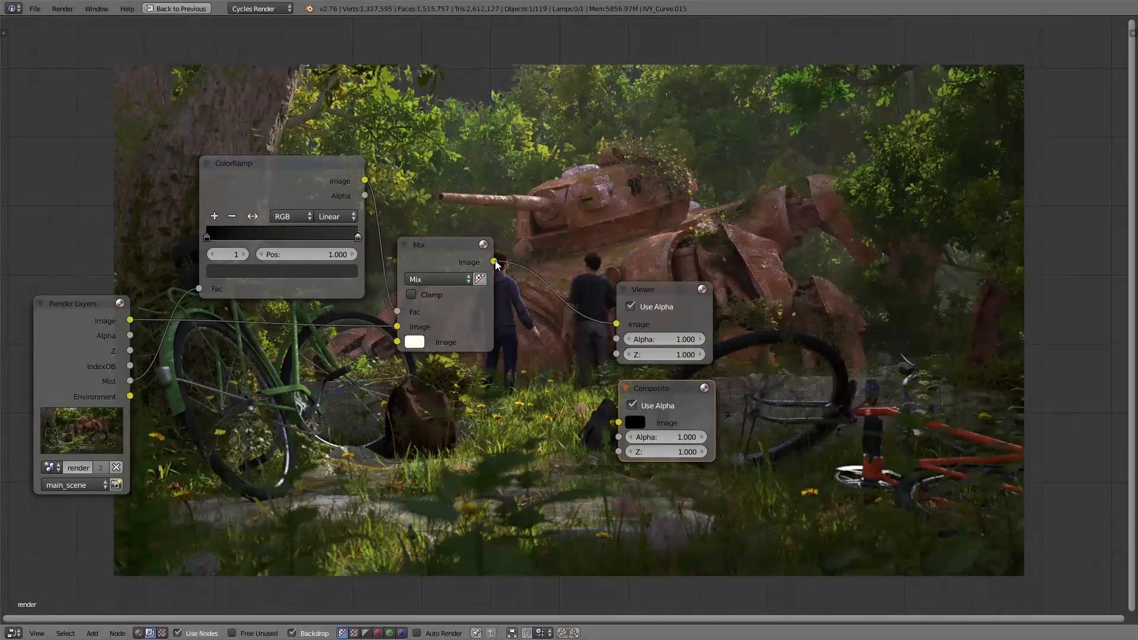
drag(495, 263, 618, 422)
drag(800, 285, 681, 507)
key(g)
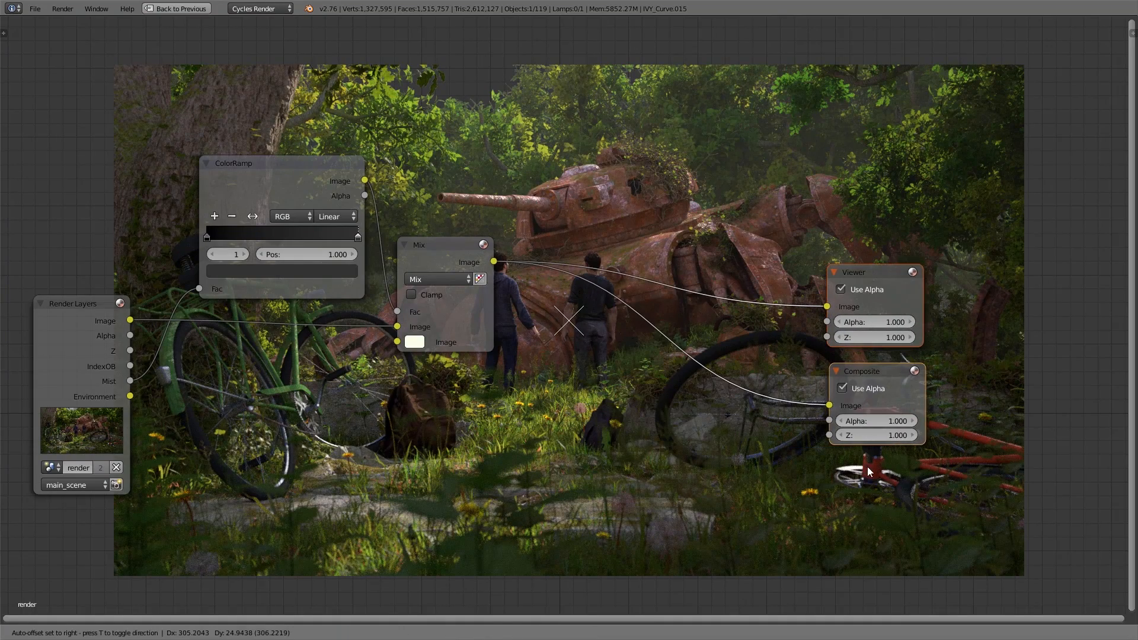
click(869, 472)
middle_drag(441, 409, 457, 370)
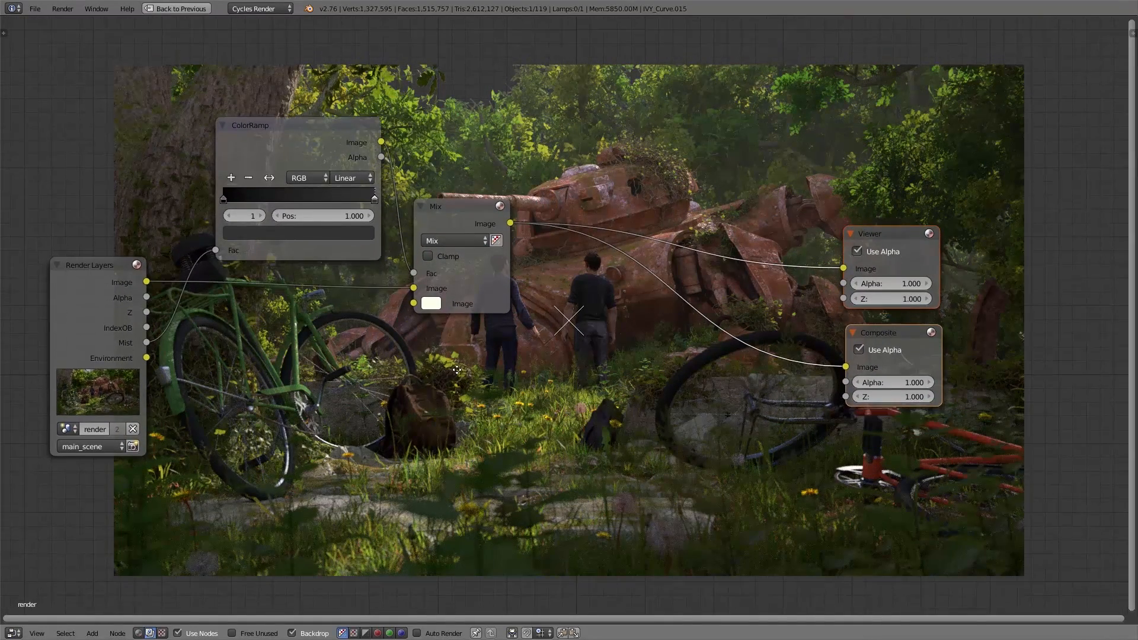
Step: Cycle the backdrop preview through the Render Layers passes, ending on the Environment pass
ctrl+shift+click(91, 287)
ctrl+shift+click(91, 286)
ctrl+shift+click(91, 287)
ctrl+shift+click(91, 287)
ctrl+shift+click(91, 287)
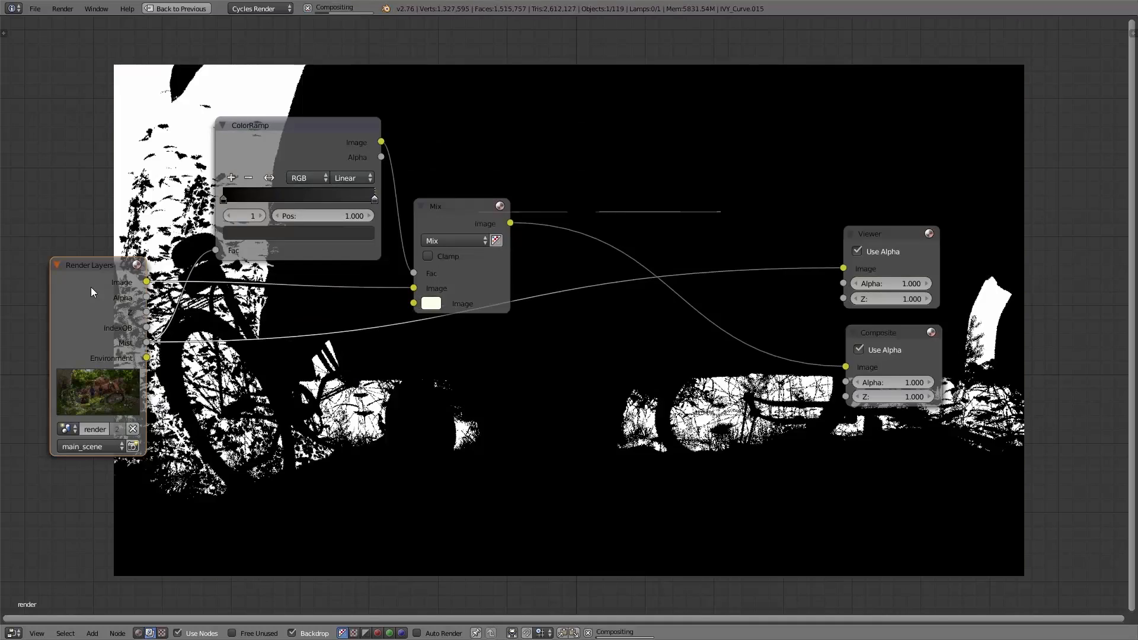
ctrl+shift+click(91, 287)
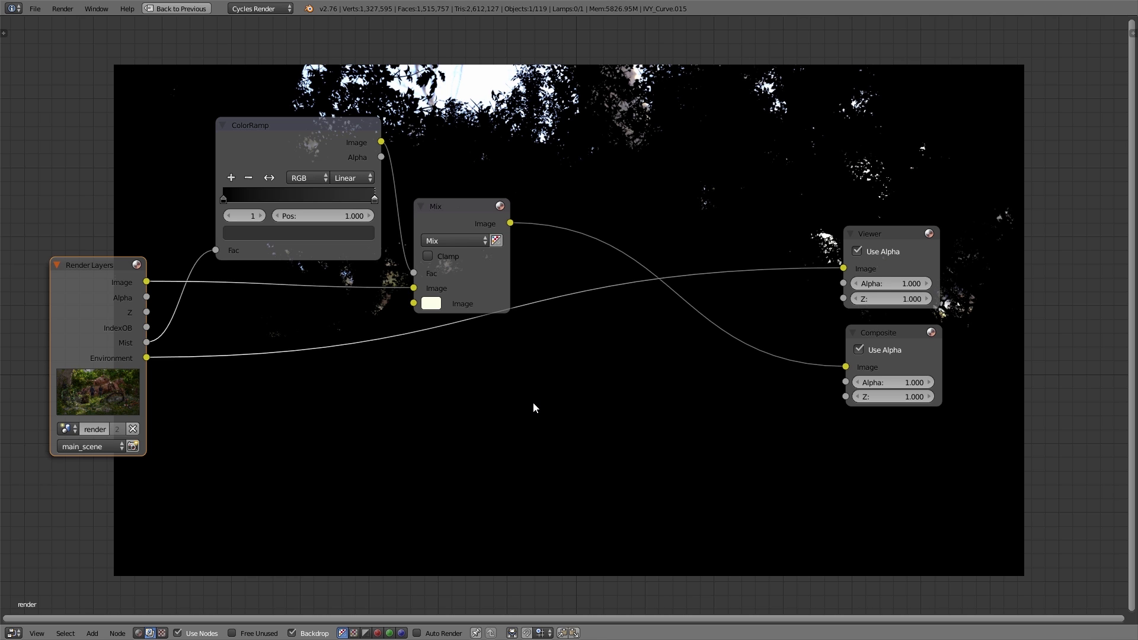
Step: Add a Sun Beams filter node and insert it into the link between the Environment pass and the Viewer
key(shift+a)
mouse_move(535, 402)
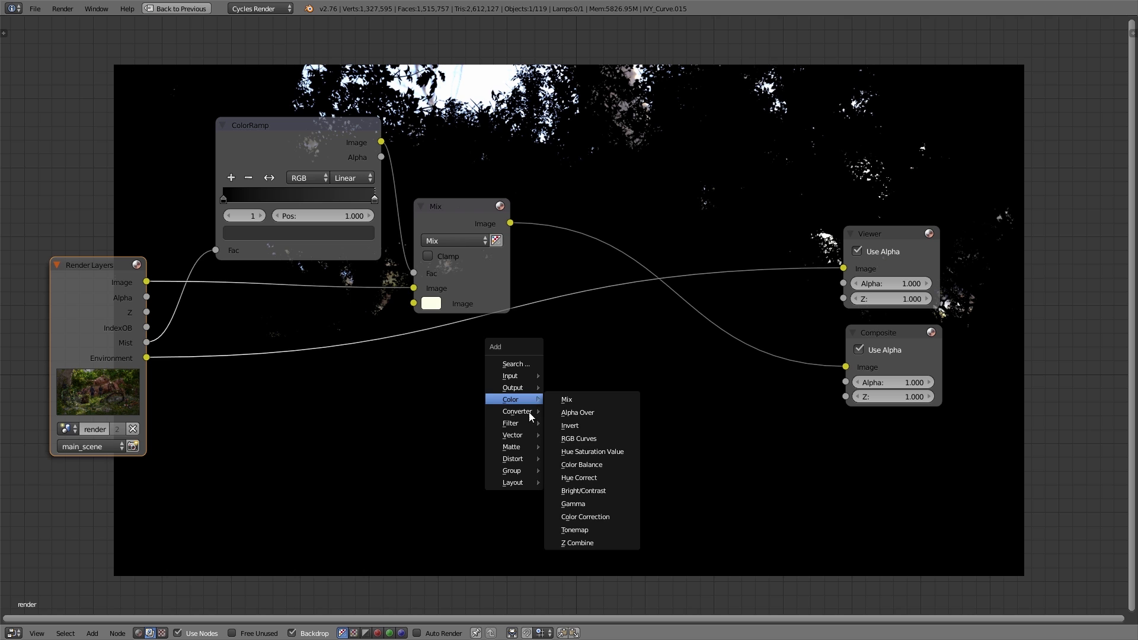
mouse_move(525, 424)
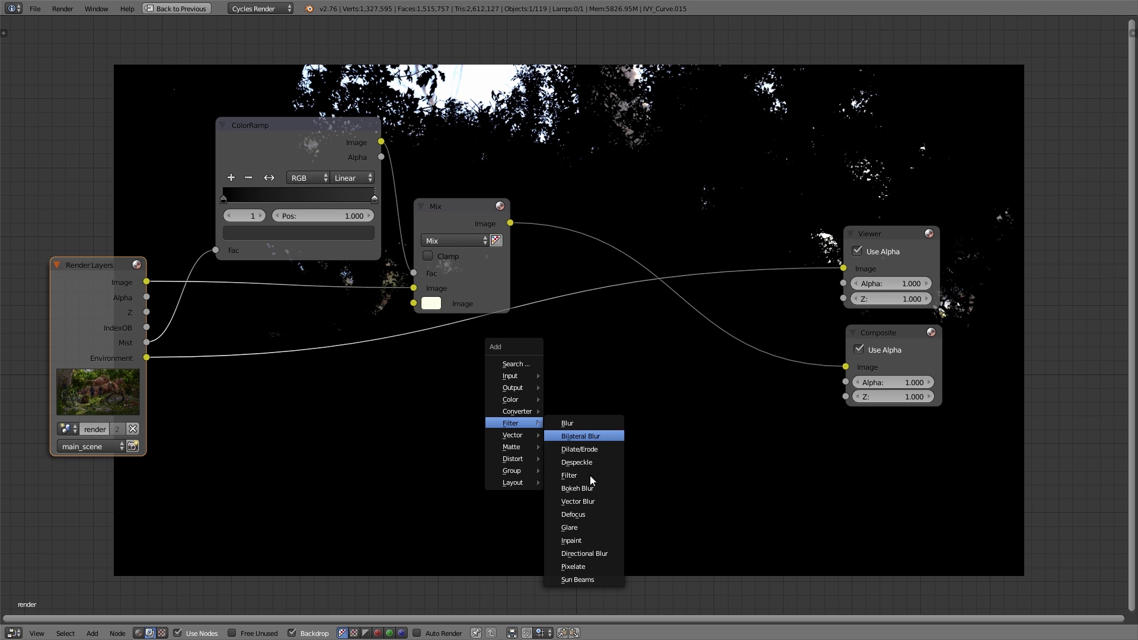
click(588, 579)
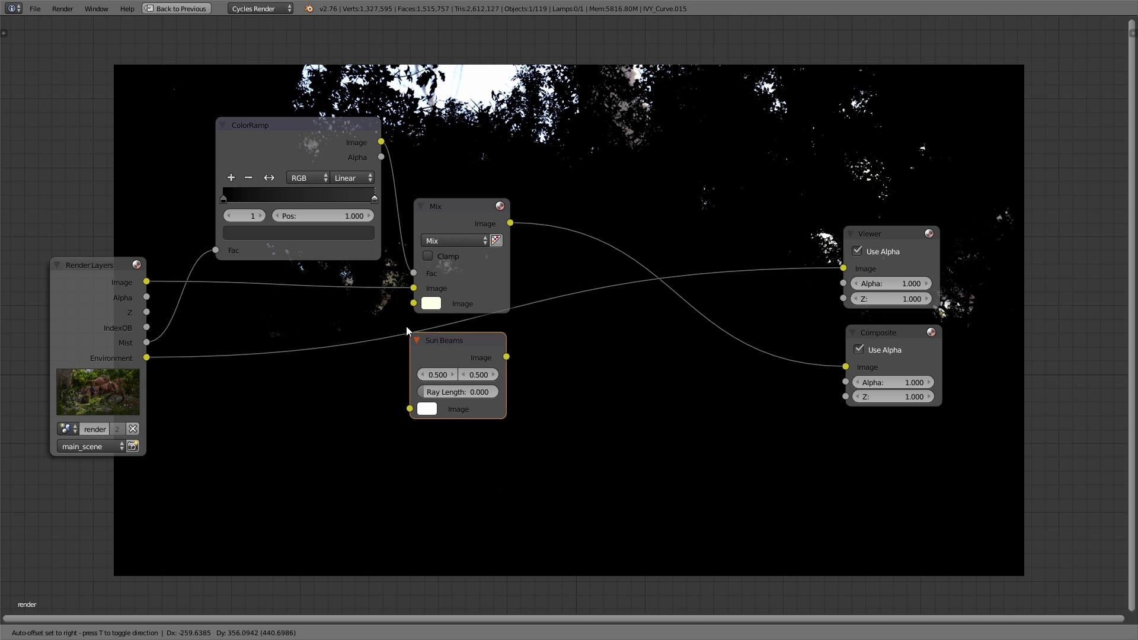
click(442, 327)
mouse_move(442, 327)
mouse_down()
mouse_move(502, 337)
mouse_move(460, 337)
mouse_up()
Step: Set the Sun Beams ray length to 0.1
drag(450, 391, 464, 392)
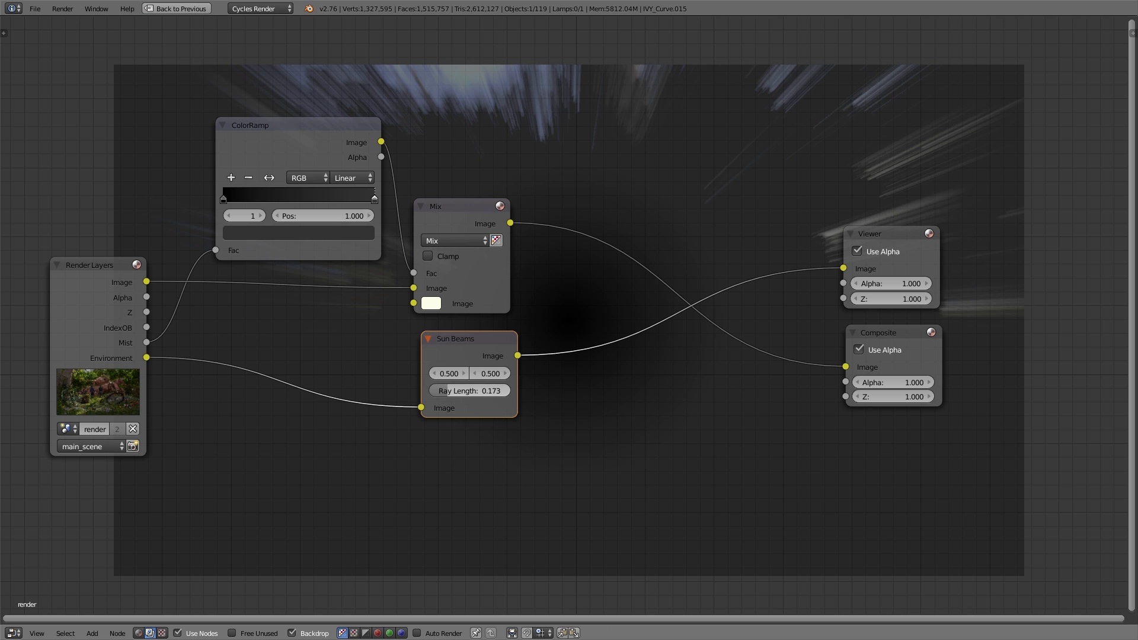
click(468, 390)
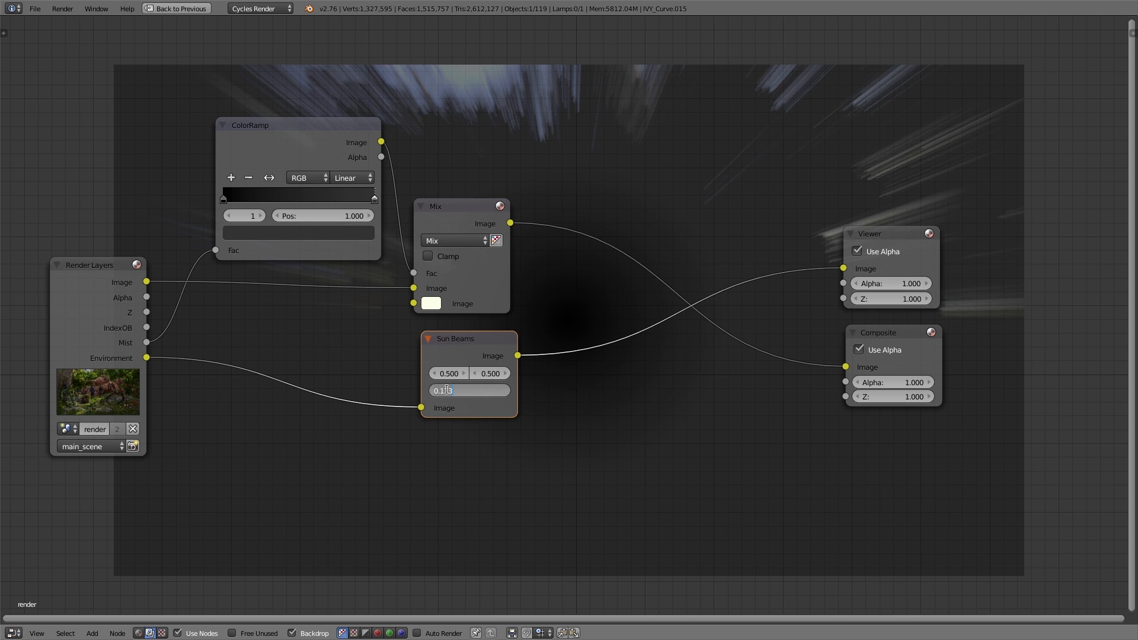
key(BackSpace)
key(BackSpace)
key(Return)
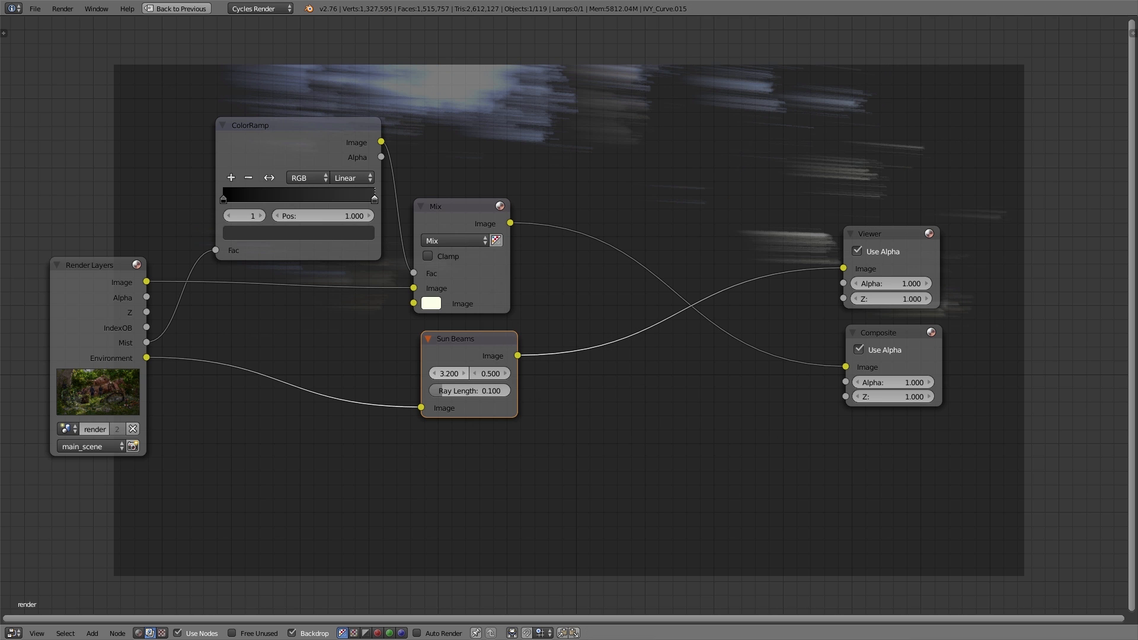
Step: Set the Sun Beams source position to 1.6 horizontally and 3.6 vertically
text(1.6)
key(Tab)
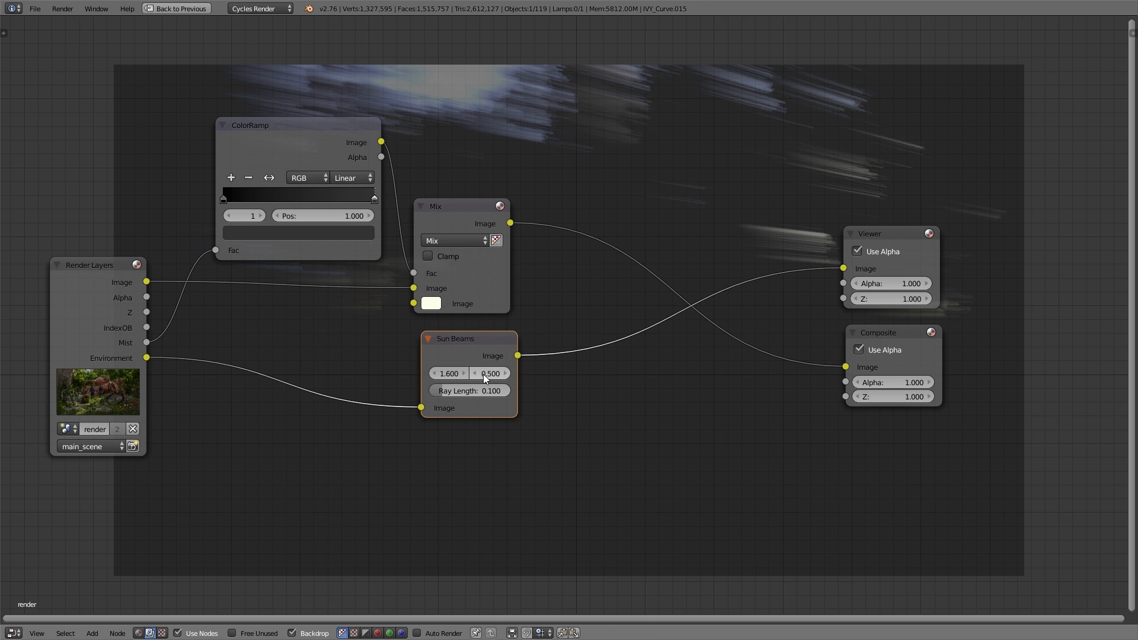
text(3.6)
key(Return)
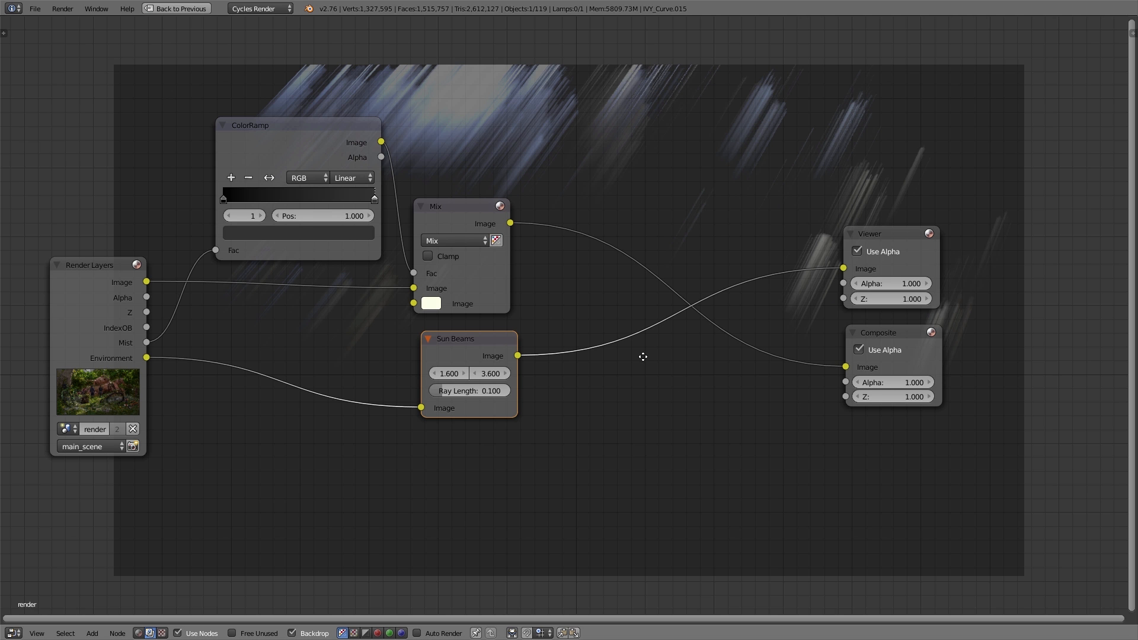
Step: Duplicate the Mix node, feed it the mist result and the Sun Beams output as its two images, and preview it
middle_drag(642, 355, 649, 359)
click(459, 214)
key(shift+d)
click(695, 147)
drag(518, 227, 655, 196)
drag(526, 359, 655, 211)
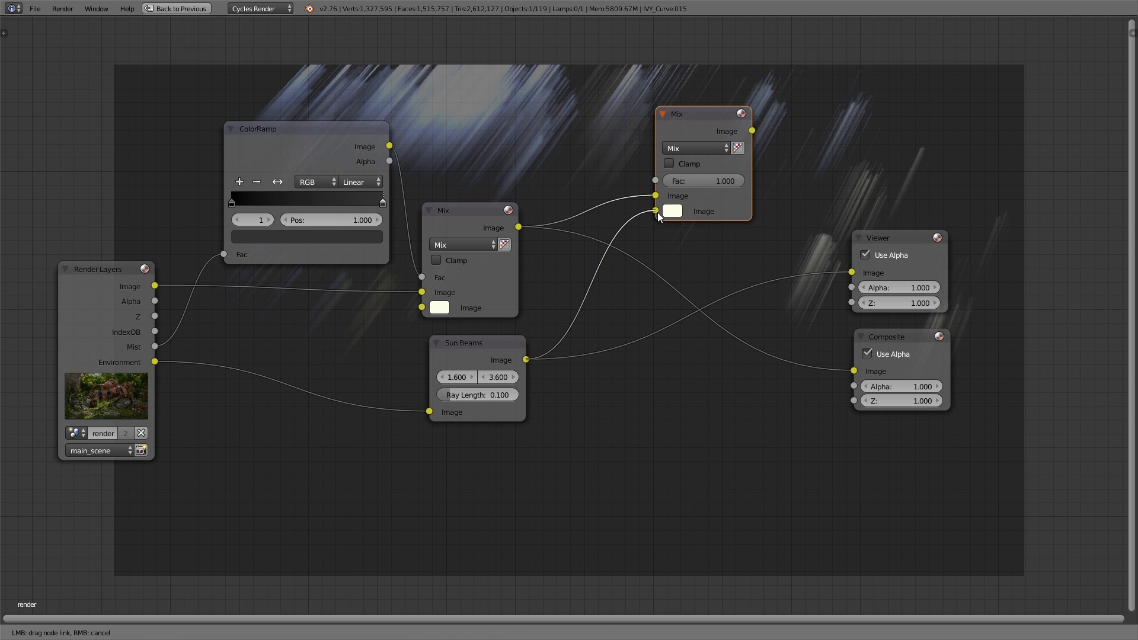
ctrl+shift+click(689, 128)
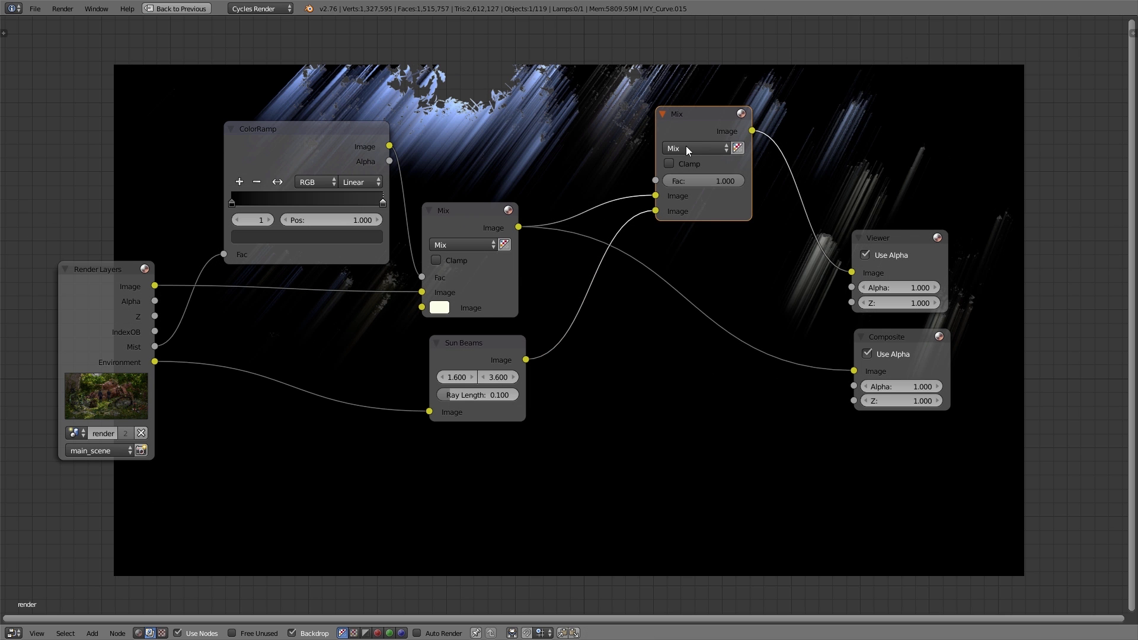
Step: Move the duplicated Mix node slightly down and set its blend mode to Add, with Fac kept at 1.000
key(g)
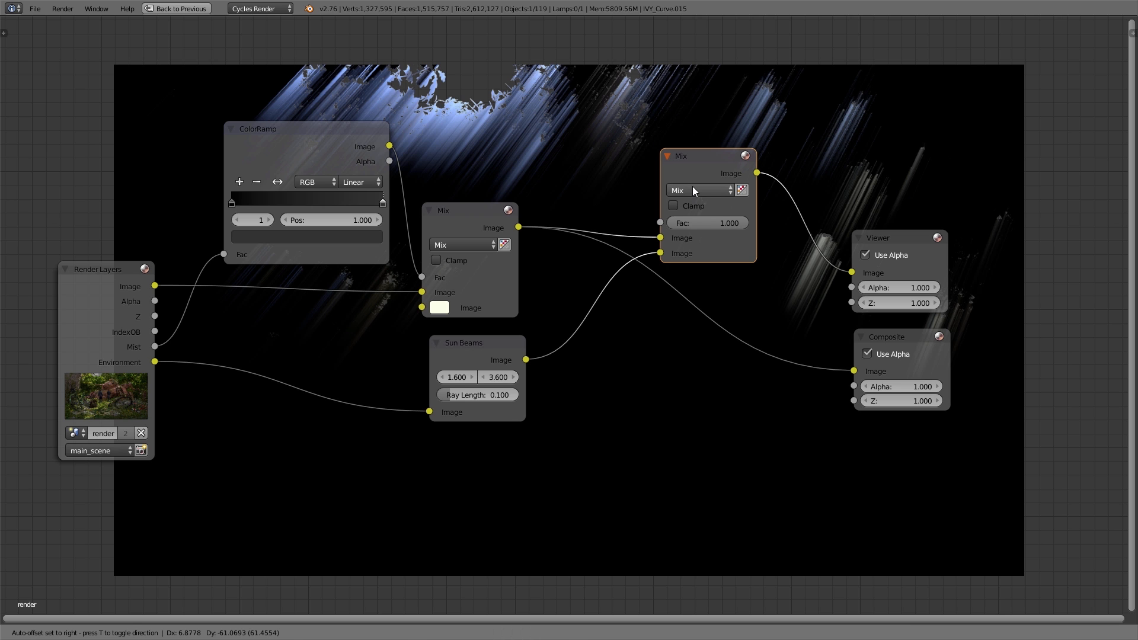
click(692, 186)
click(695, 191)
click(690, 222)
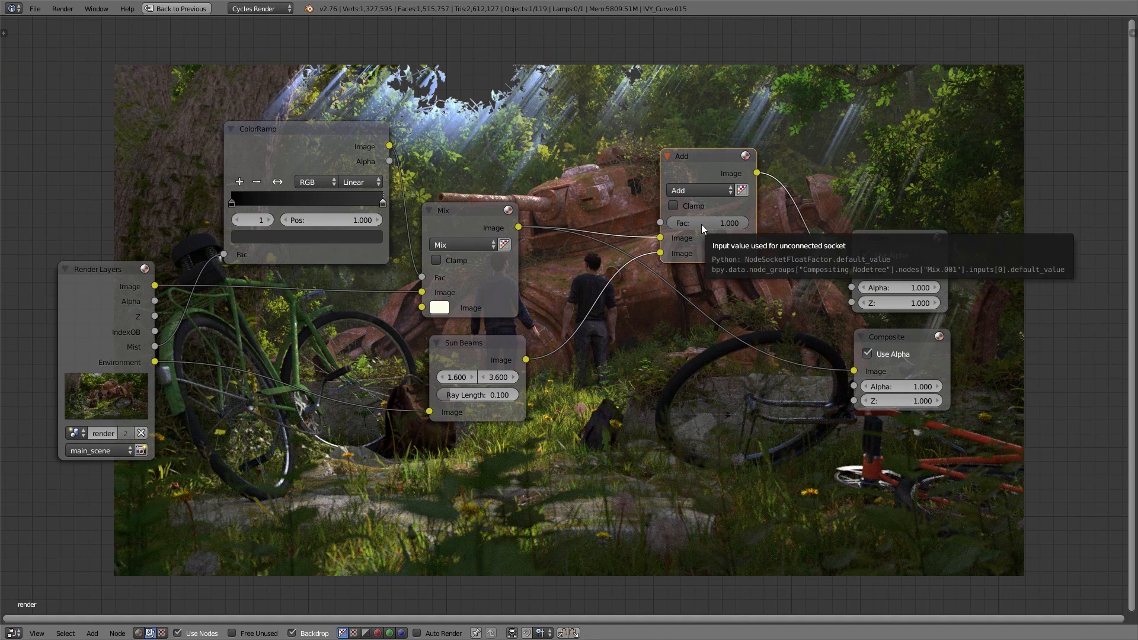
drag(716, 226, 745, 224)
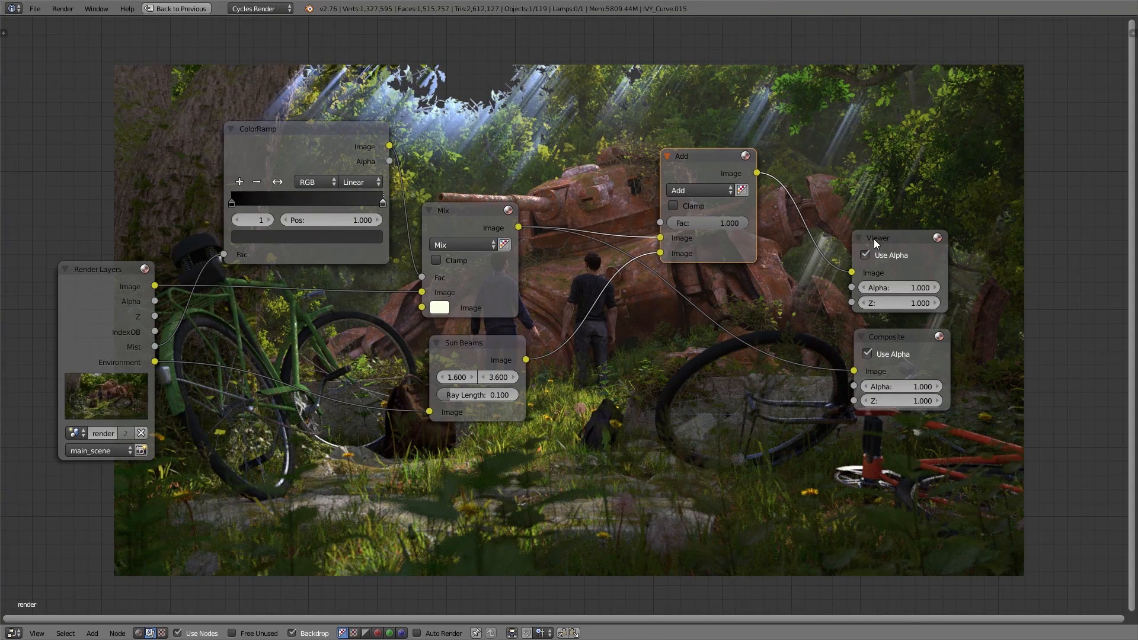
Step: Space out the Viewer, Composite and Add nodes, and link the Add node's output to Composite
drag(883, 239, 1001, 130)
drag(878, 344, 1000, 243)
drag(705, 163, 821, 159)
middle_drag(614, 344, 601, 419)
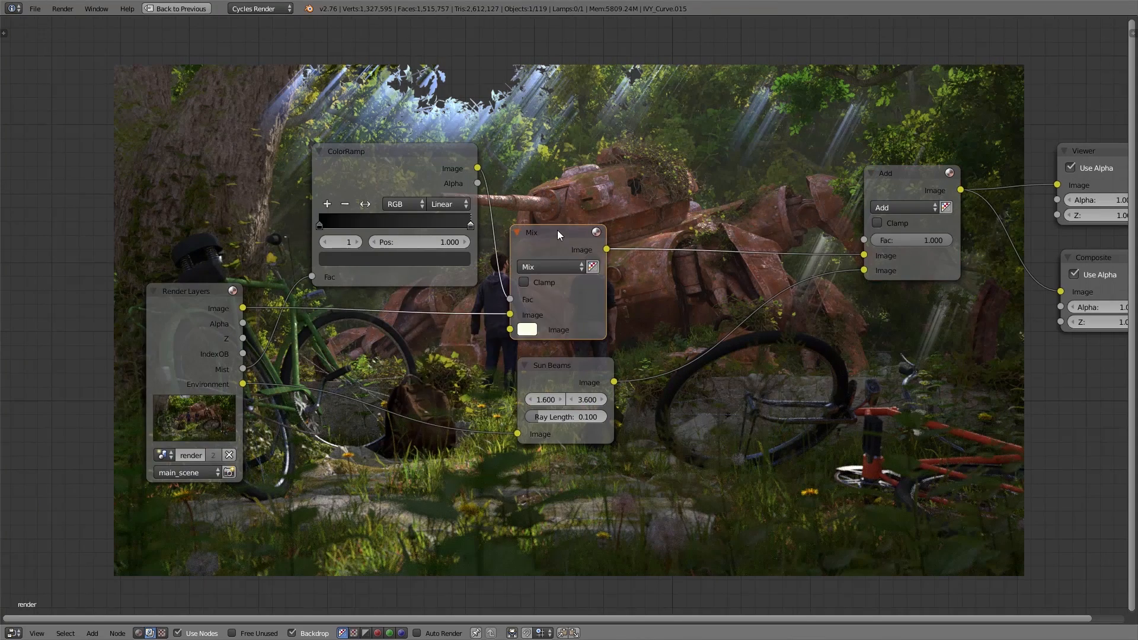
Step: Insert another duplicated Mix node between the Environment pass and Sun Beams, and route the Environment pass into its Fac input
key(shift+d)
click(408, 360)
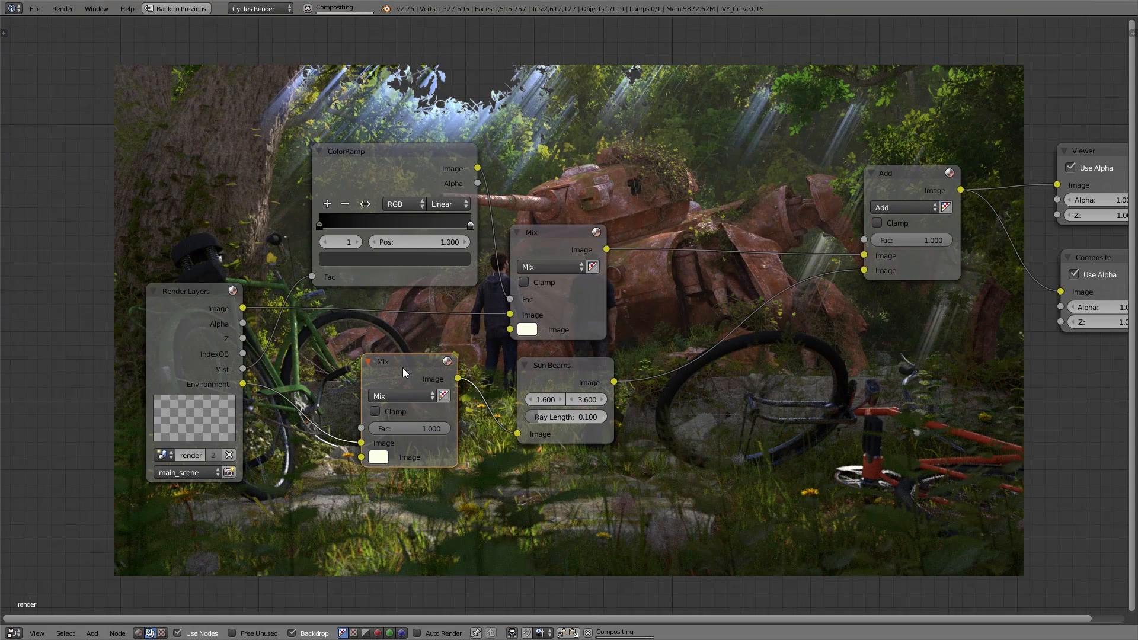
ctrl+shift+click(403, 368)
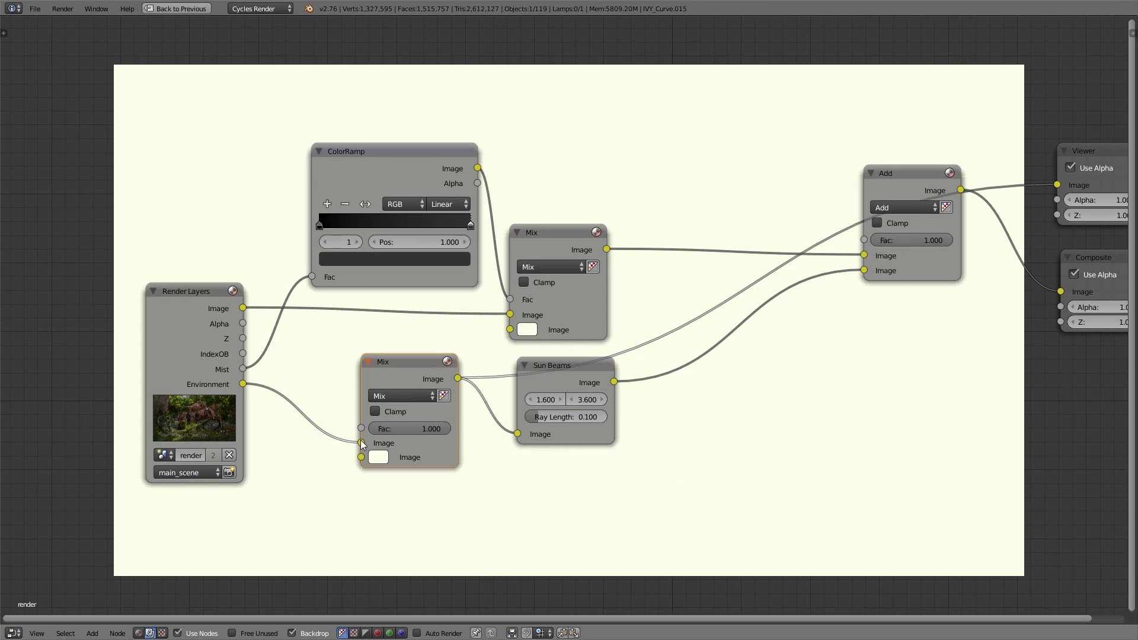
mouse_move(360, 442)
mouse_down()
mouse_move(376, 423)
mouse_move(361, 427)
mouse_up()
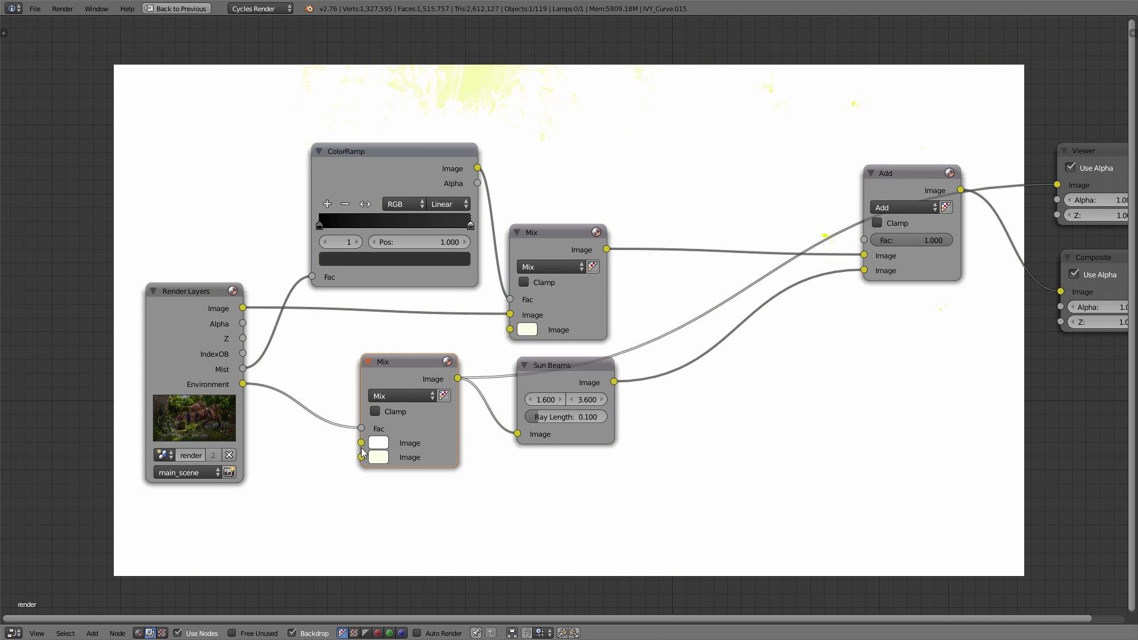
Step: Set the new Mix node's first colour to black and its second to pale yellow, hex FFEEA3
click(378, 443)
click(488, 315)
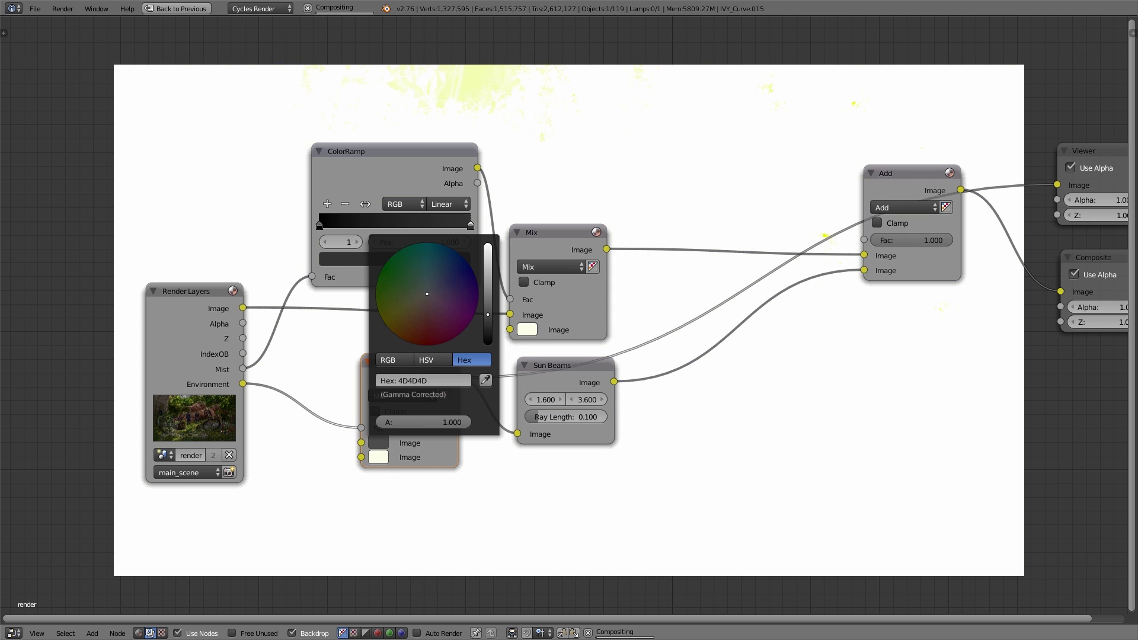
drag(488, 314, 487, 344)
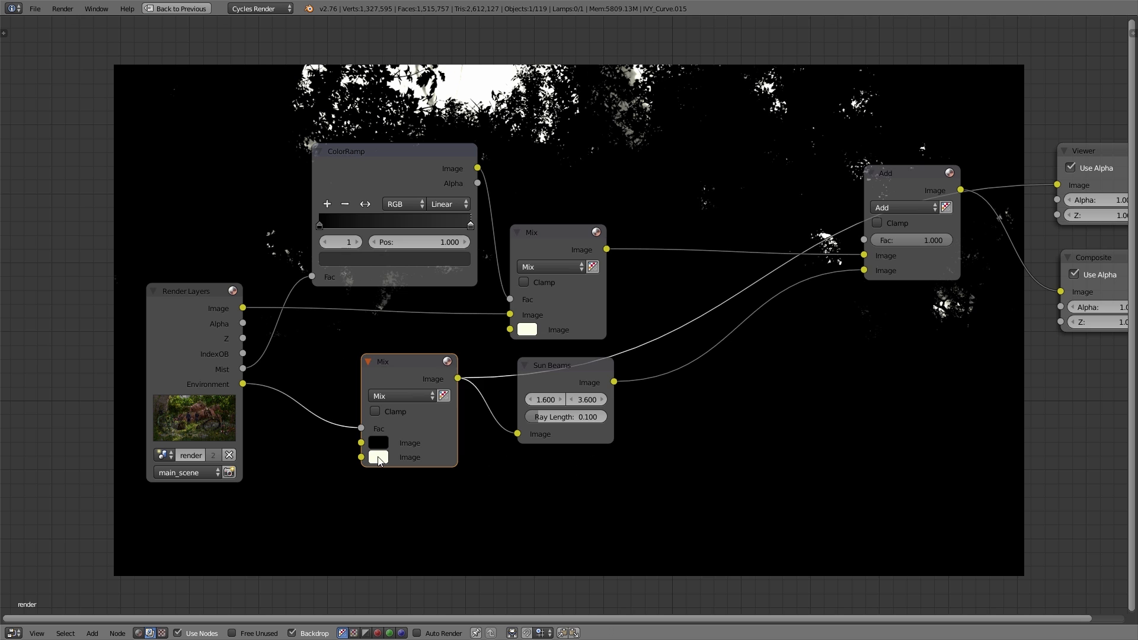
click(378, 457)
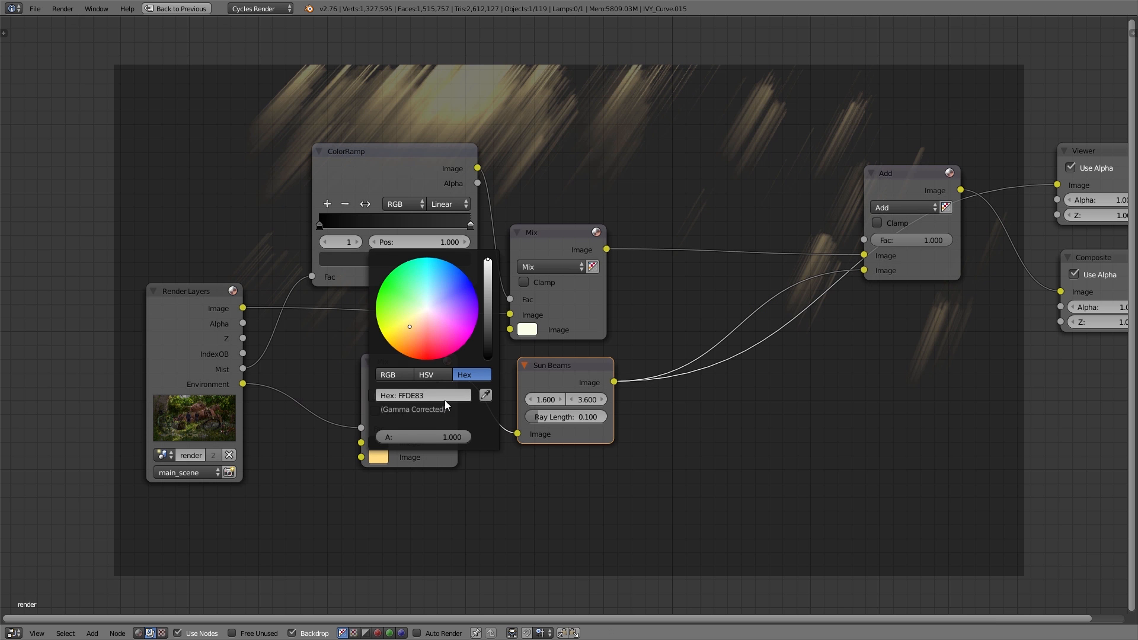
click(443, 400)
text(FFEEA3)
key(Return)
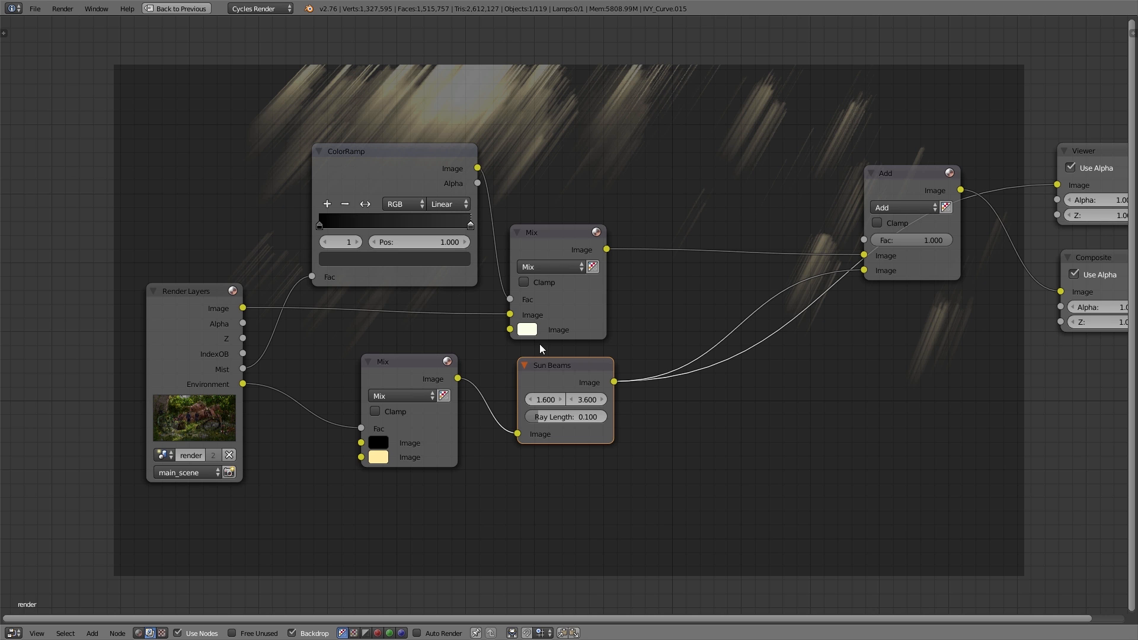
Step: Examine the Add node's combined sun beam result, and preview the IndexOB pass of Render Layers over the backdrop
click(905, 187)
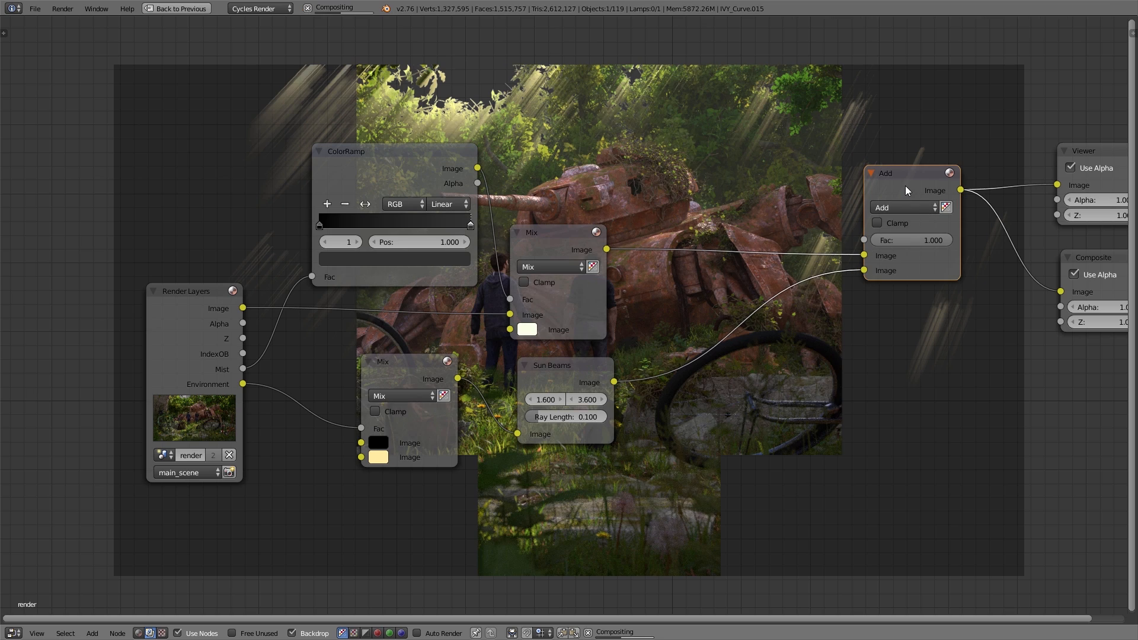
middle_drag(540, 144, 635, 314)
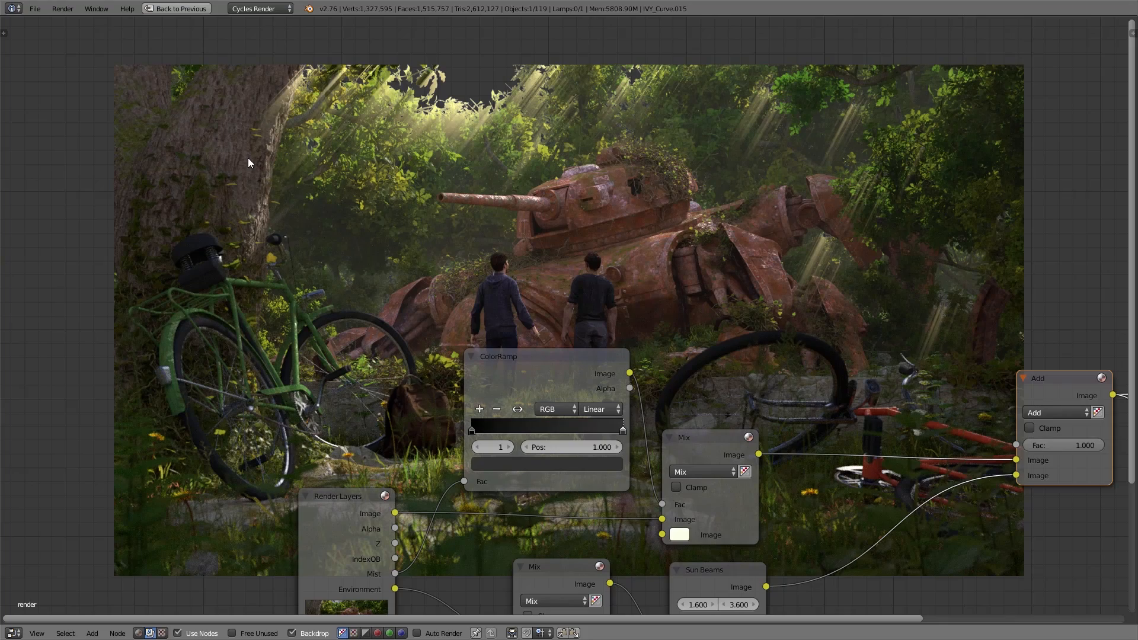
middle_drag(360, 572, 287, 310)
scroll(287, 309, up, 5)
ctrl+shift+click(293, 287)
scroll(455, 249, down, 3)
middle_drag(455, 249, 431, 363)
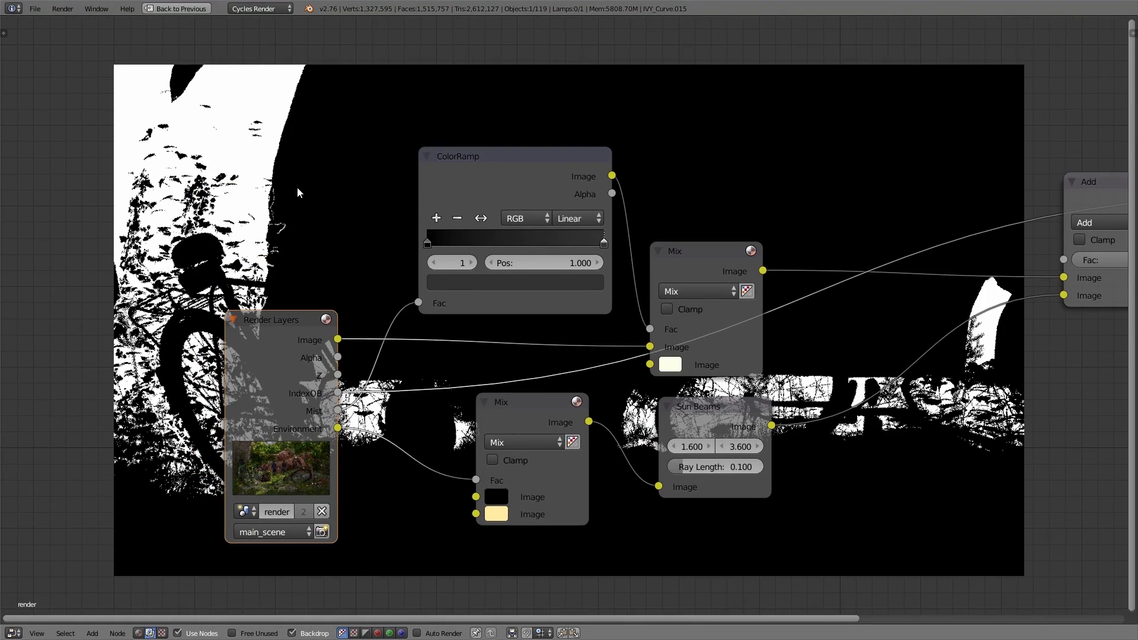
scroll(320, 261, down, 3)
scroll(322, 264, up, 1)
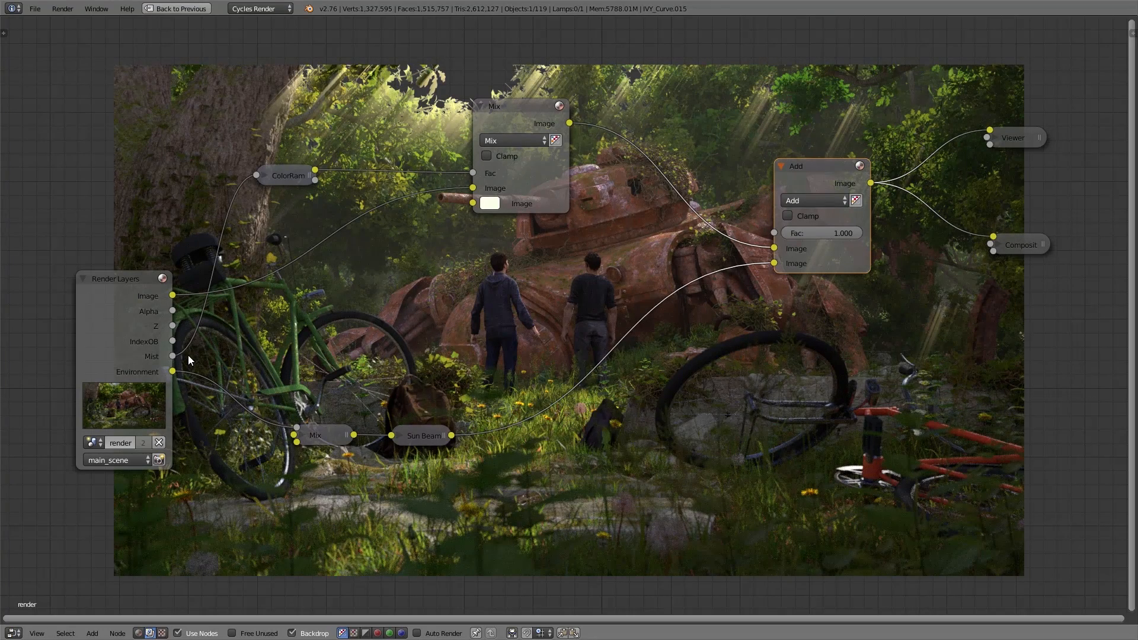
Step: Link the IndexOB pass to the Add node's Fac and insert an Invert node into that link
drag(171, 341, 769, 233)
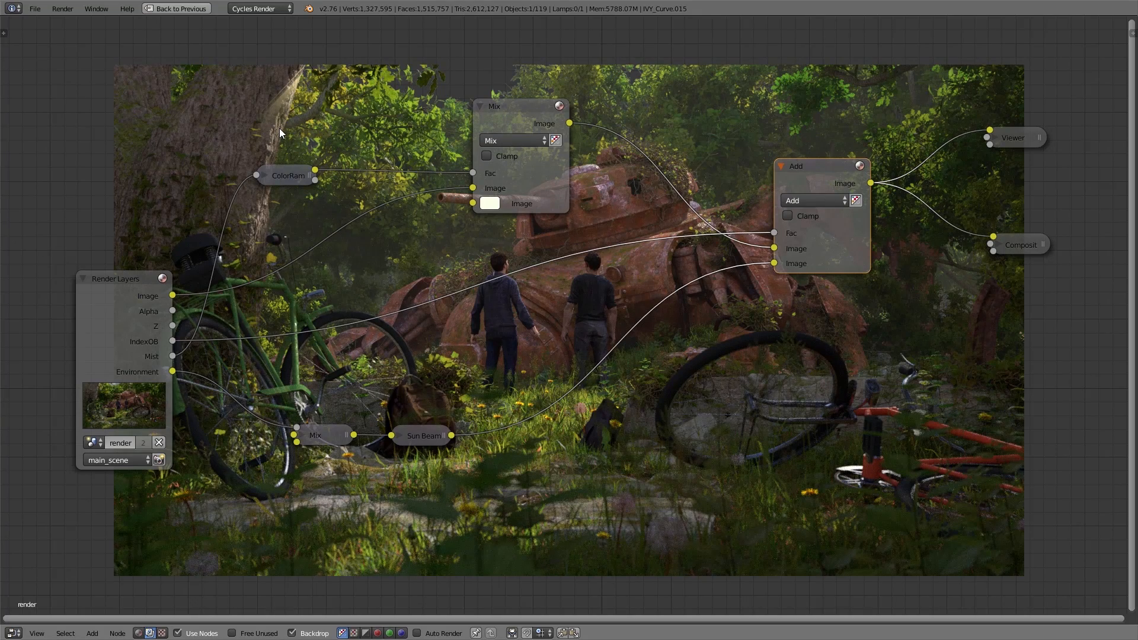
key(shift+a)
mouse_move(506, 332)
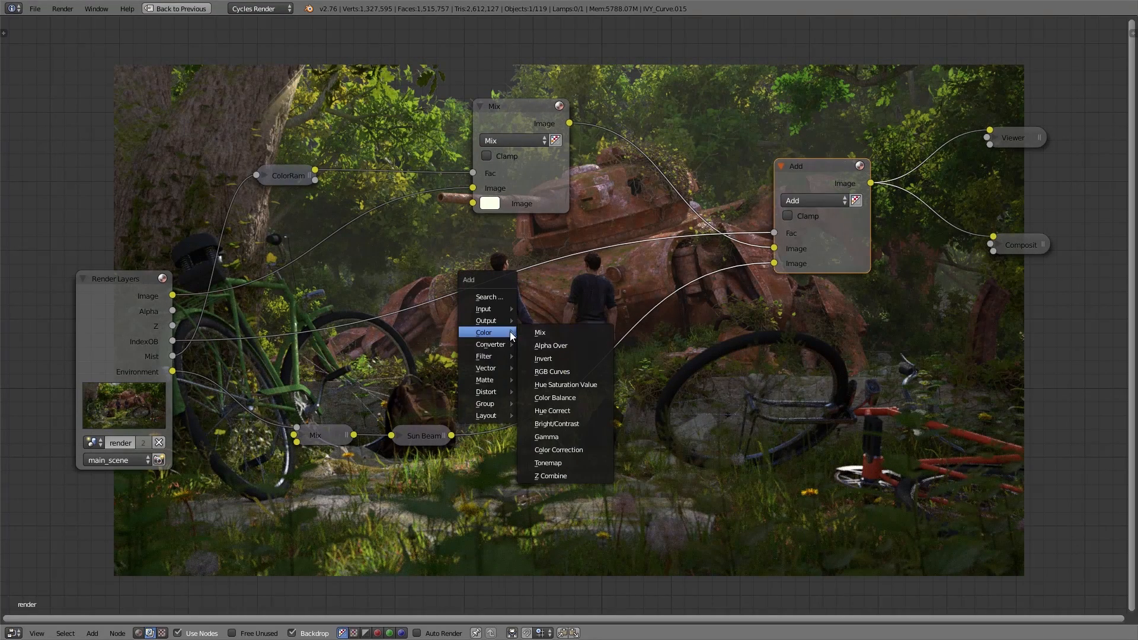
click(560, 362)
click(407, 254)
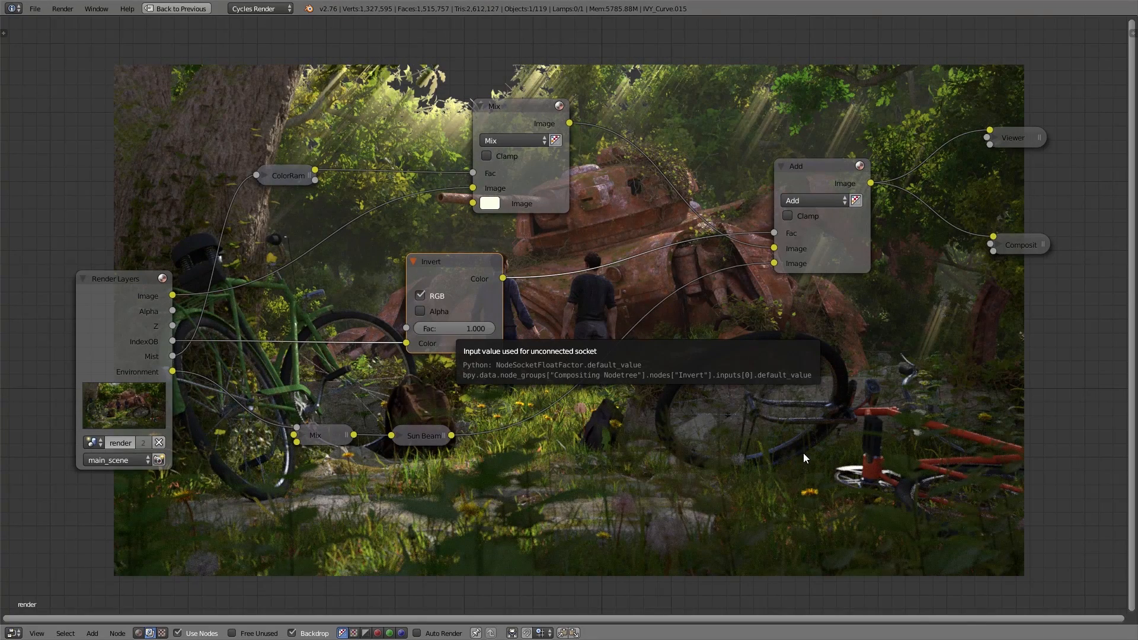
Step: Add a Box Mask node below Render Layers and preview its mask over the backdrop
middle_drag(532, 496, 675, 275)
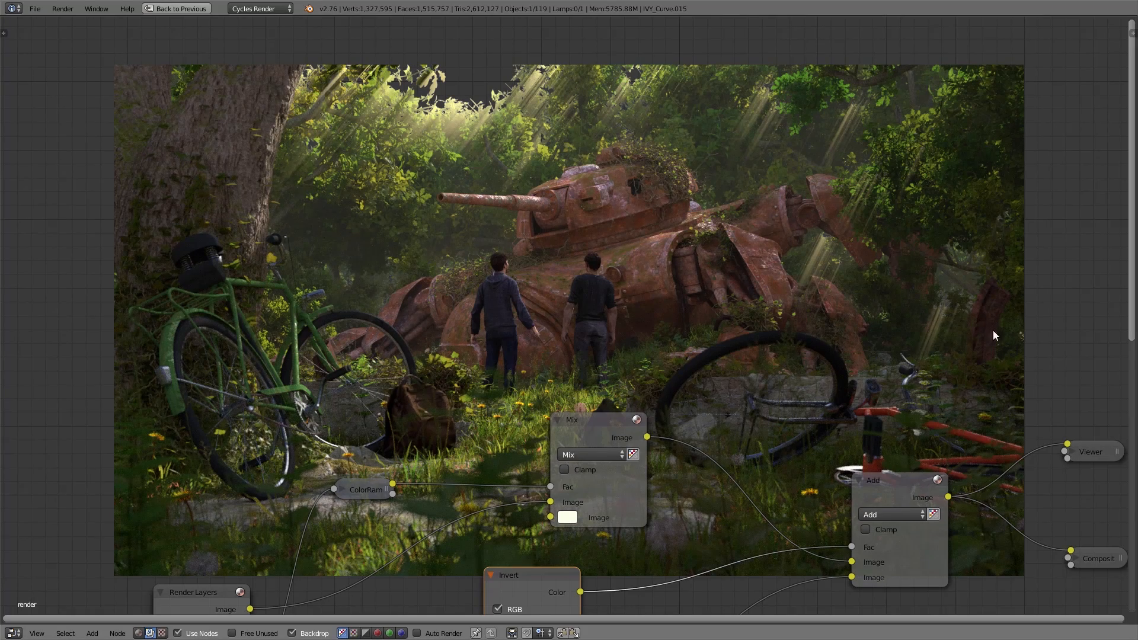
middle_drag(773, 478, 819, 89)
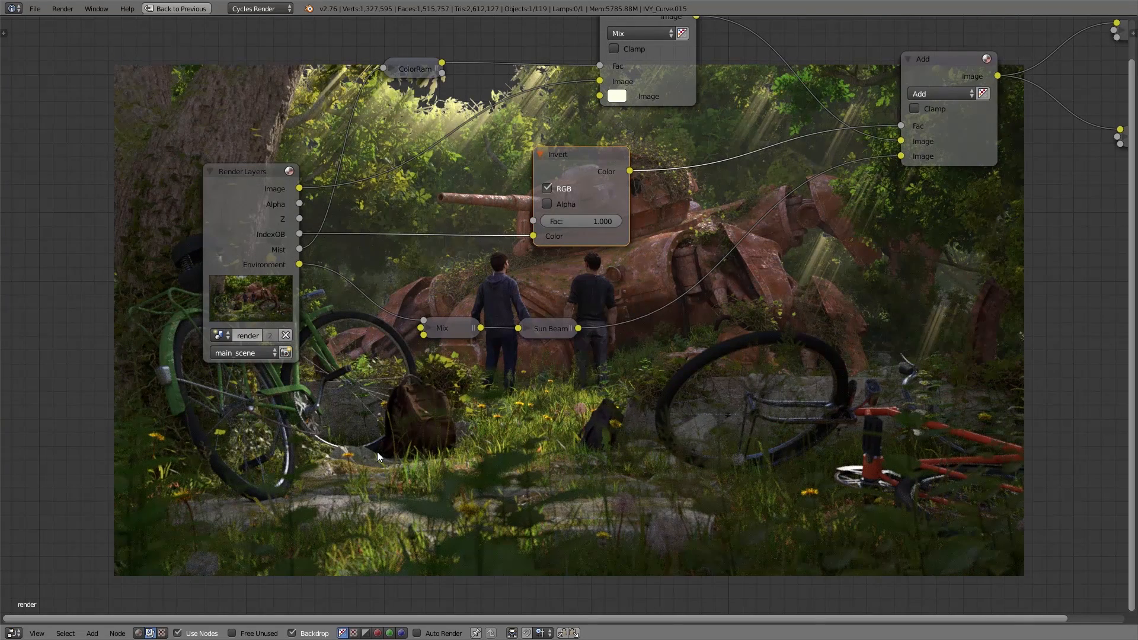
key(shift+a)
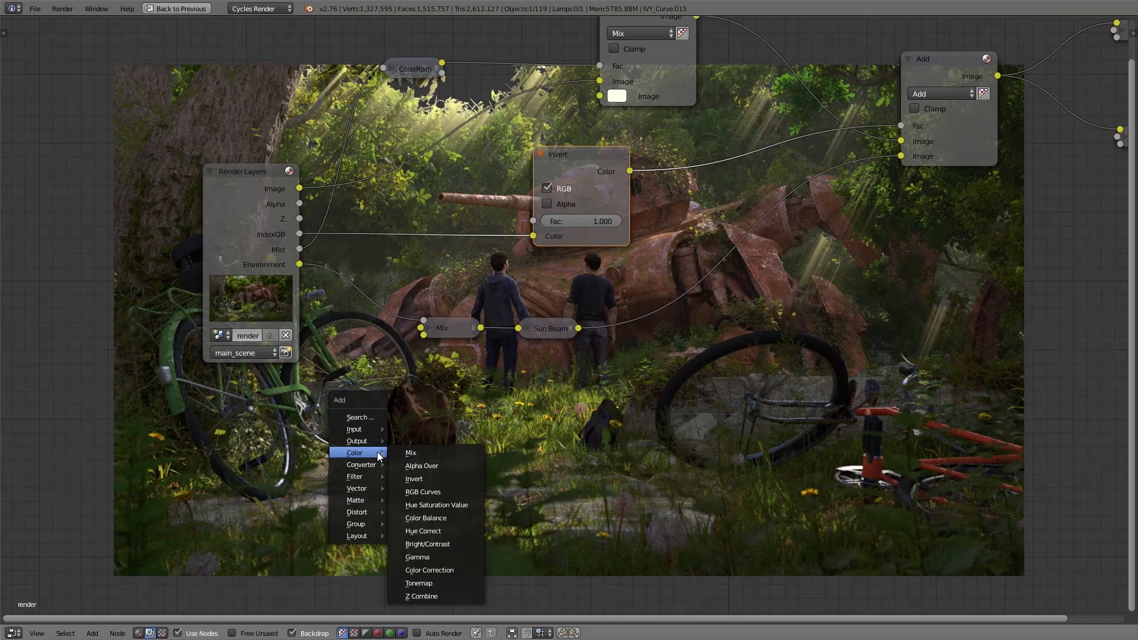
mouse_move(356, 499)
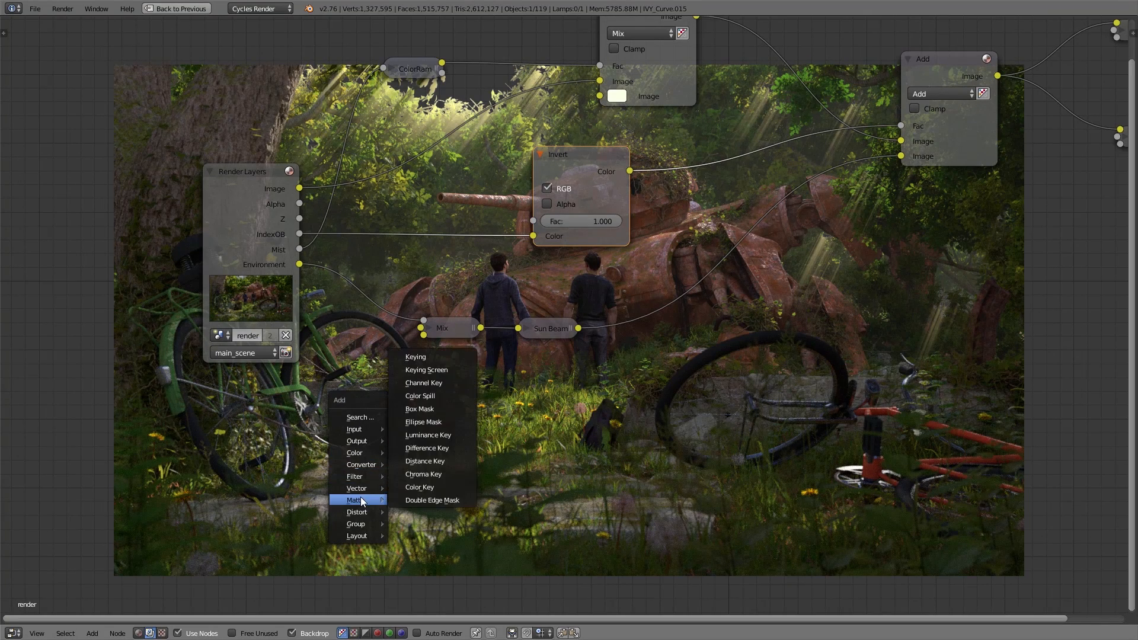
click(422, 409)
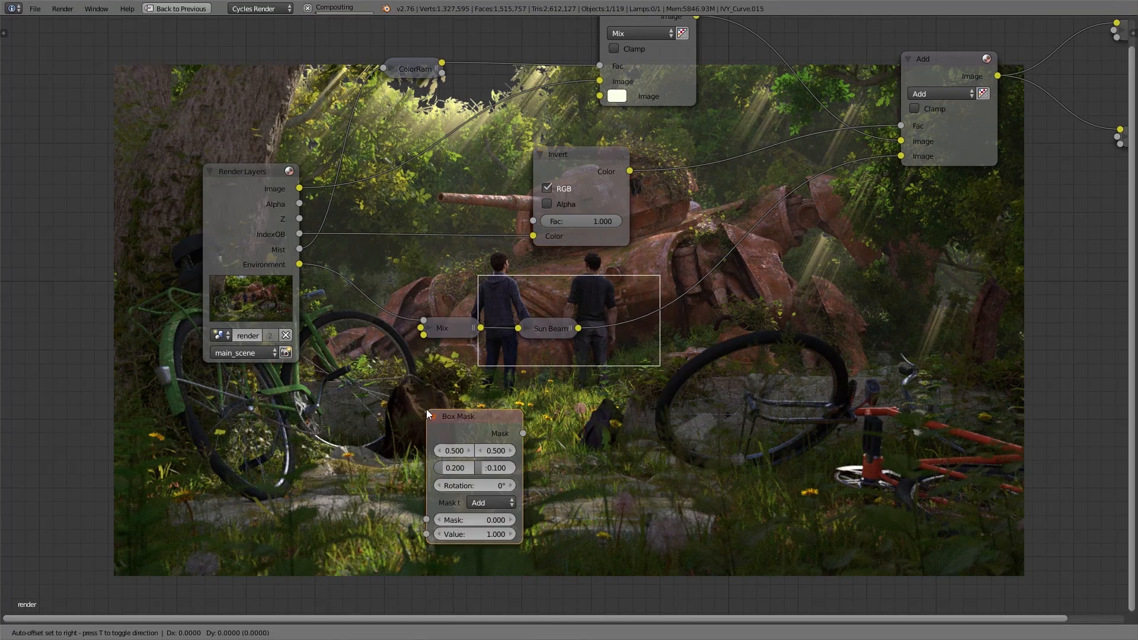
click(217, 414)
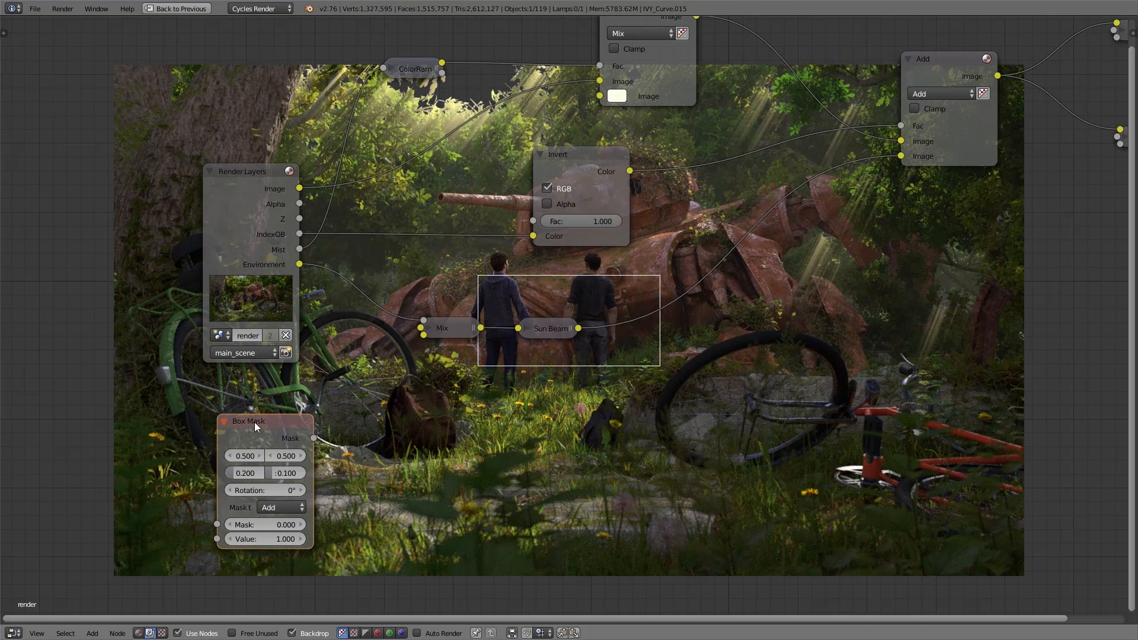
ctrl+shift+click(254, 422)
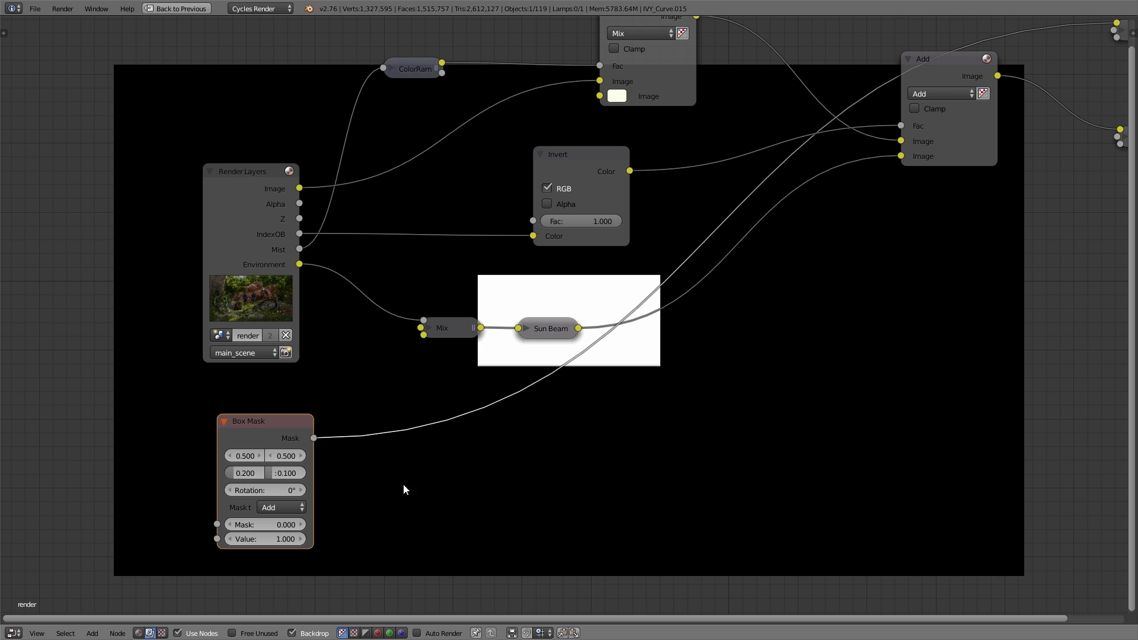
Step: Set the Box Mask's vertical position to 0.2, its width to 1 and its height to 0.5
text(.2)
key(Return)
click(244, 475)
key(BackSpace)
text(1)
key(Tab)
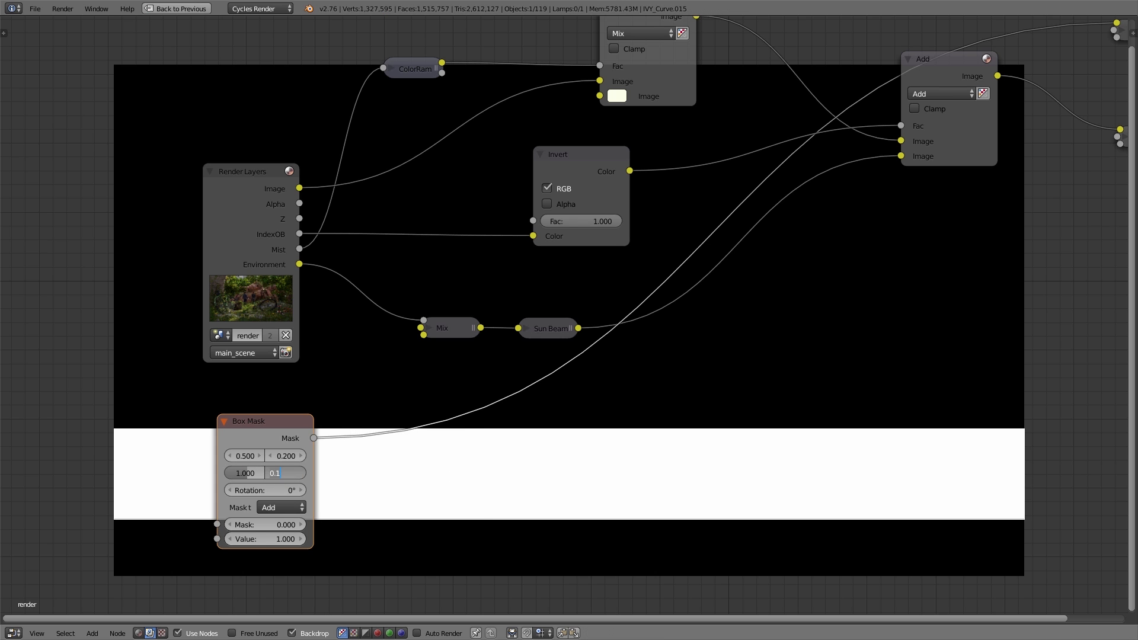
text(.5)
key(Return)
Step: Insert a Blur node after the Box Mask and make it relative with a 20% Y blur
drag(260, 428, 198, 424)
key(shift+a)
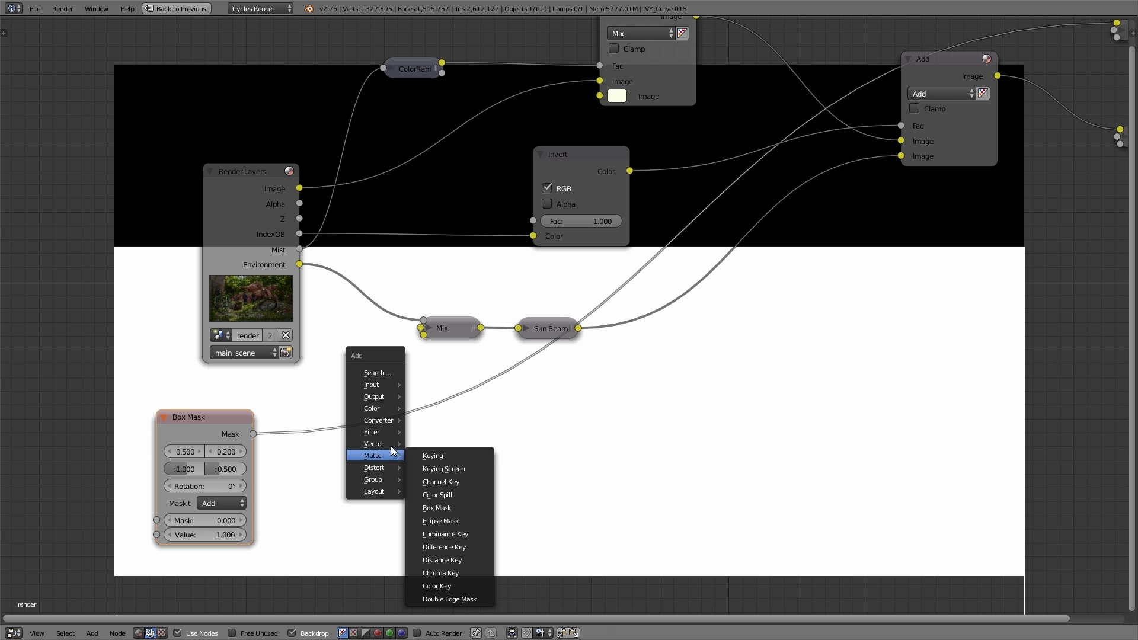
mouse_move(386, 435)
click(426, 435)
click(319, 394)
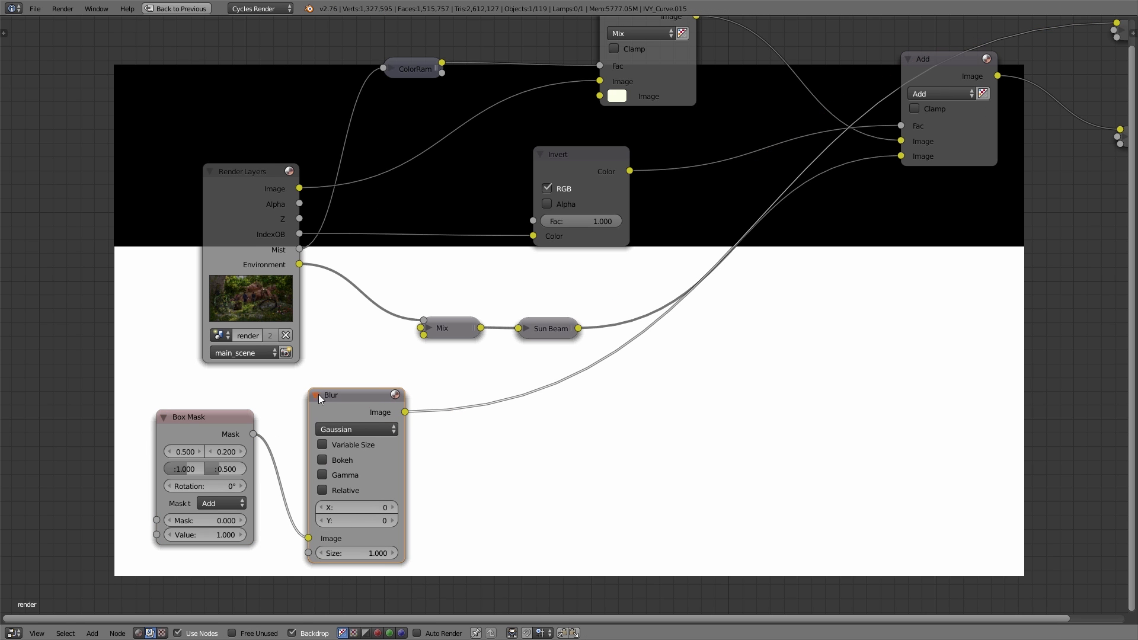
click(322, 489)
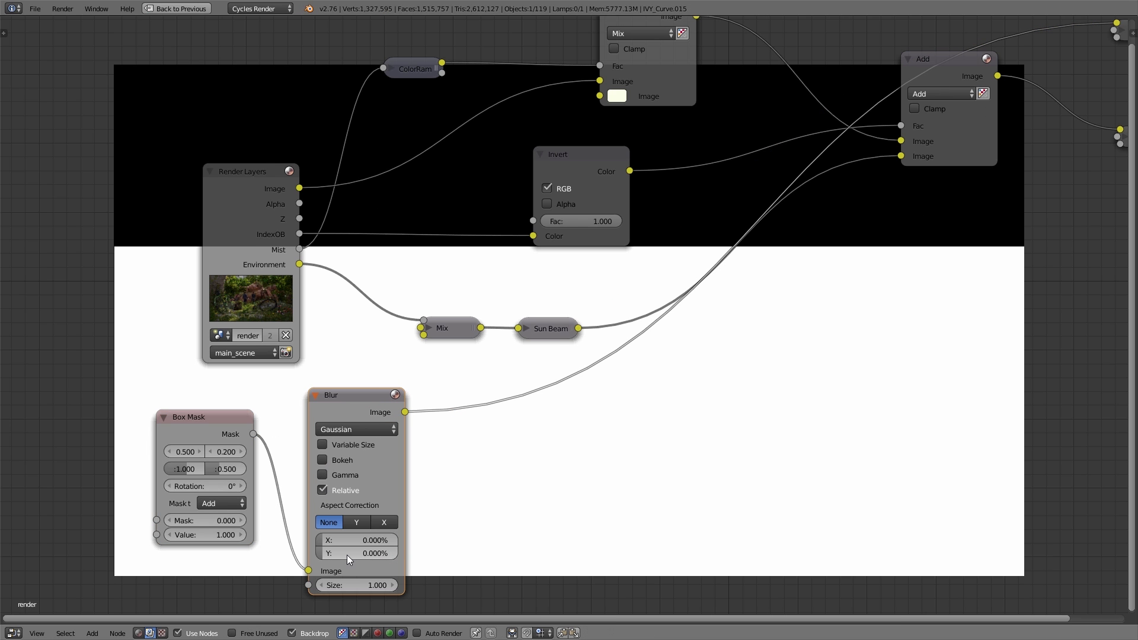
drag(345, 553, 379, 554)
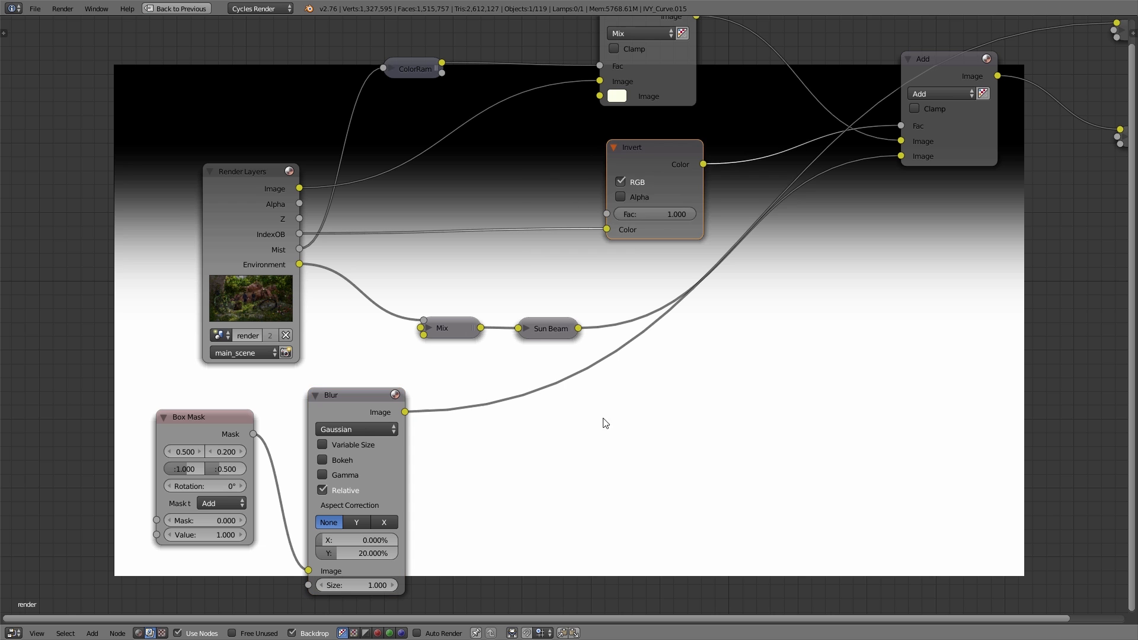
Step: Add a Mix node with the blurred box mask as its Fac and the IndexOB pass as its first image
key(shift+a)
mouse_move(719, 366)
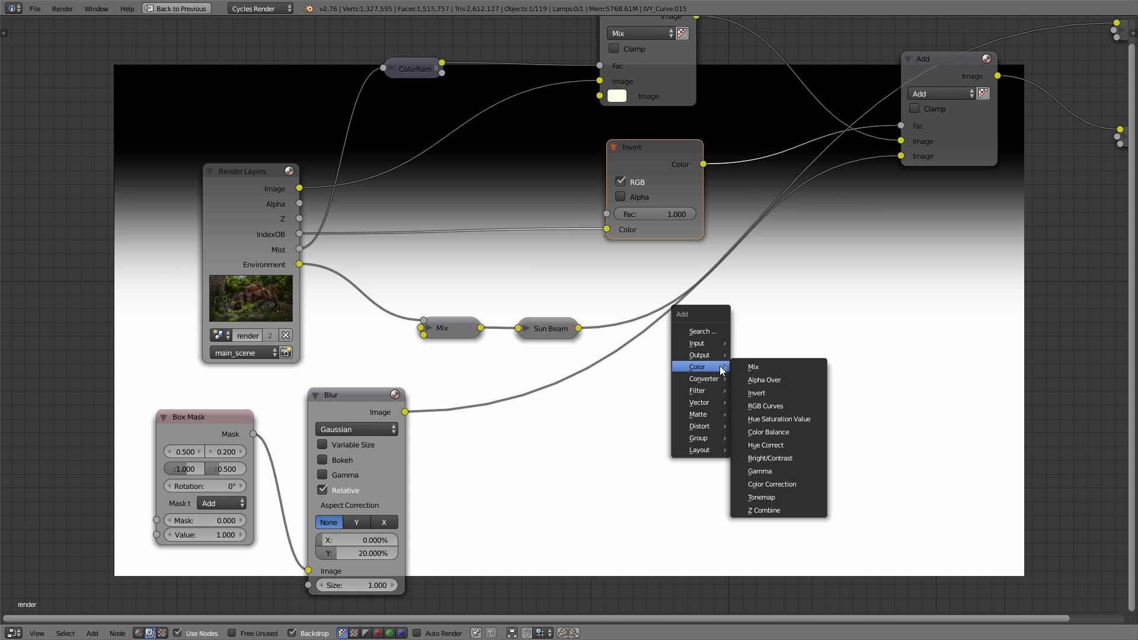
click(790, 367)
click(574, 359)
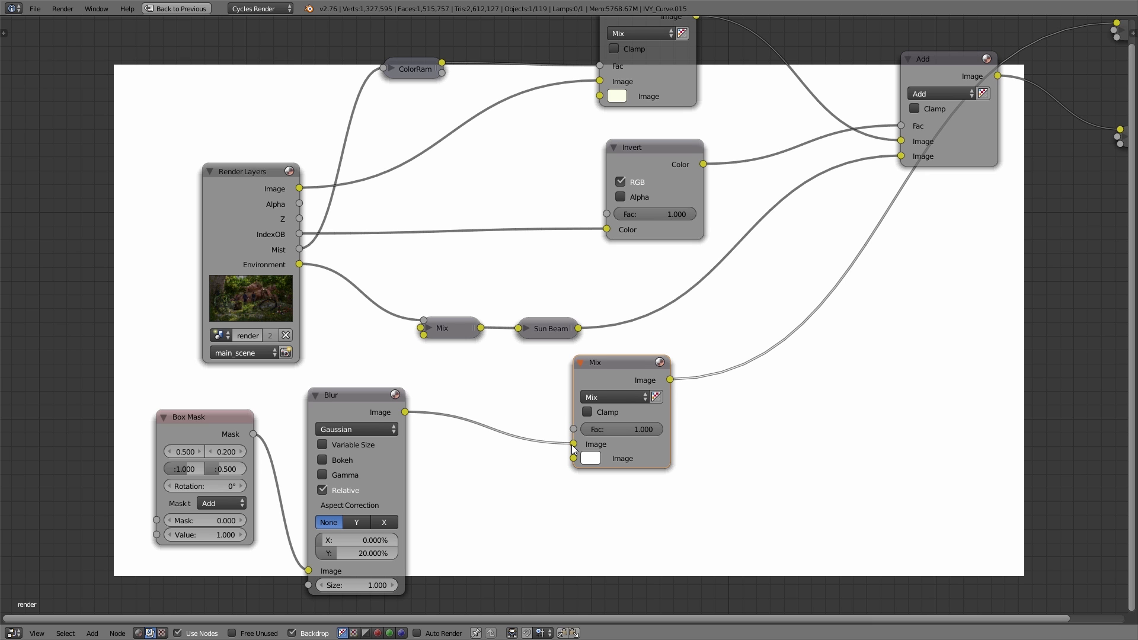
drag(573, 446, 573, 431)
drag(300, 234, 573, 444)
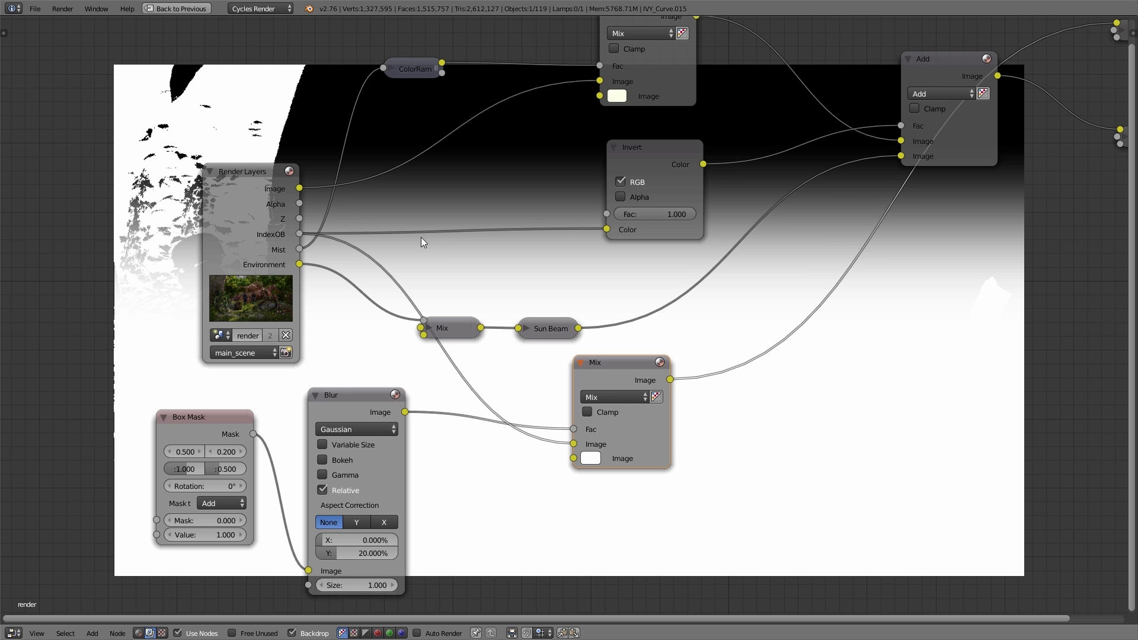
Step: Replace the Invert node's IndexOB input with the new Mix node's output, and preview the inverted mask
drag(624, 362, 609, 352)
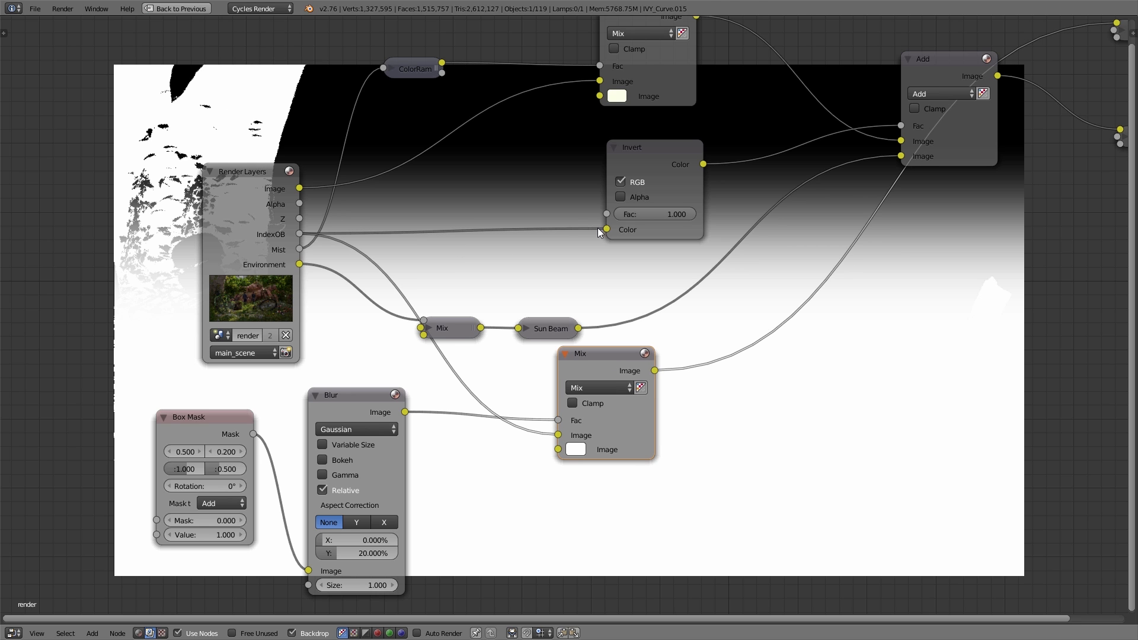
ctrl+drag(562, 198, 527, 257)
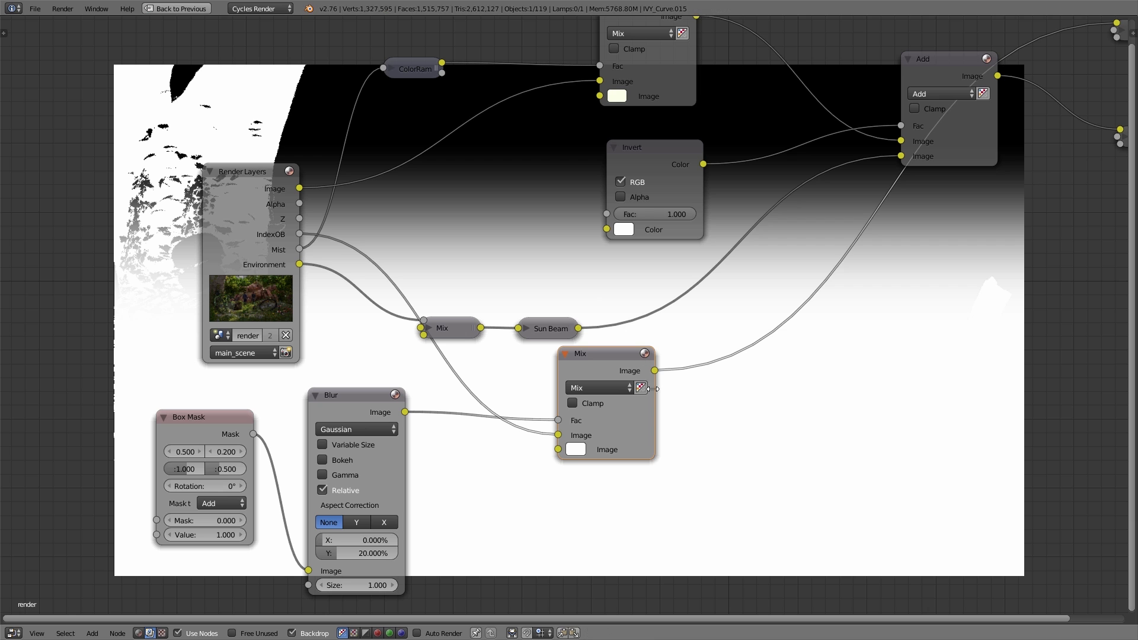
drag(655, 369, 605, 229)
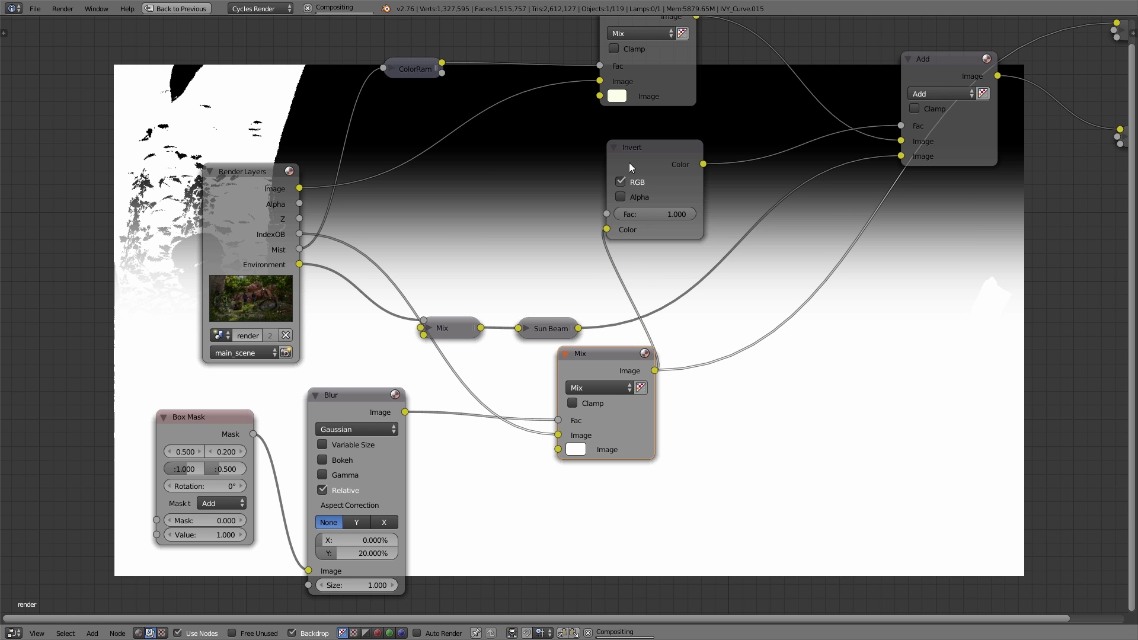
click(650, 151)
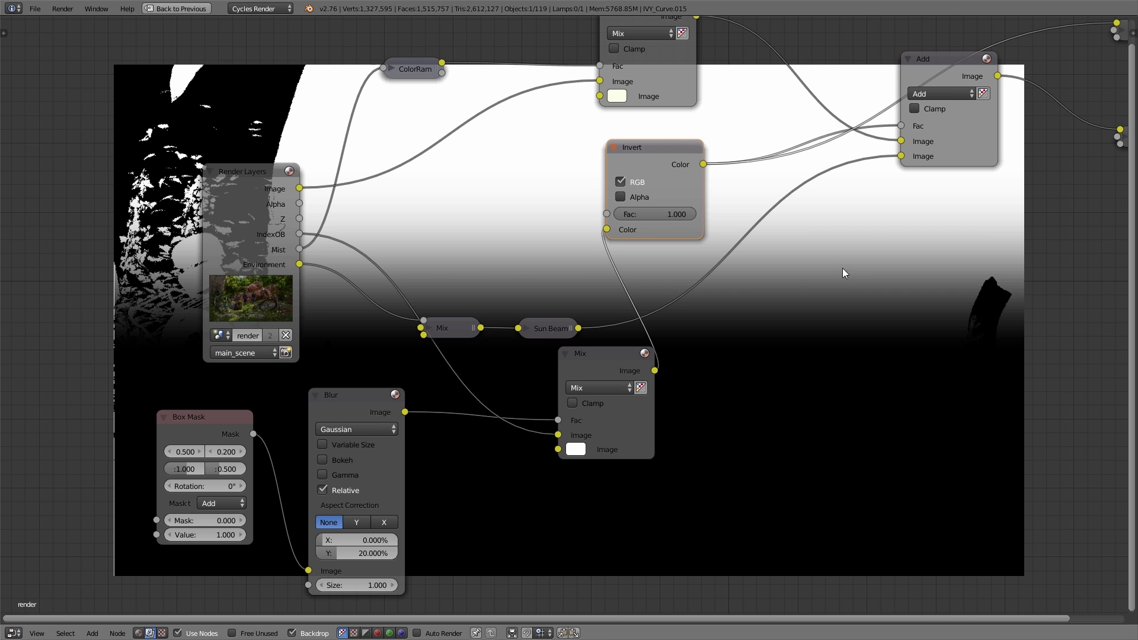
Step: Place the mask's Mix node between Render Layers and Invert, and preview the Add node's result
drag(618, 358, 530, 152)
scroll(646, 243, down, 1)
middle_drag(646, 243, 534, 304)
scroll(533, 303, up, 1)
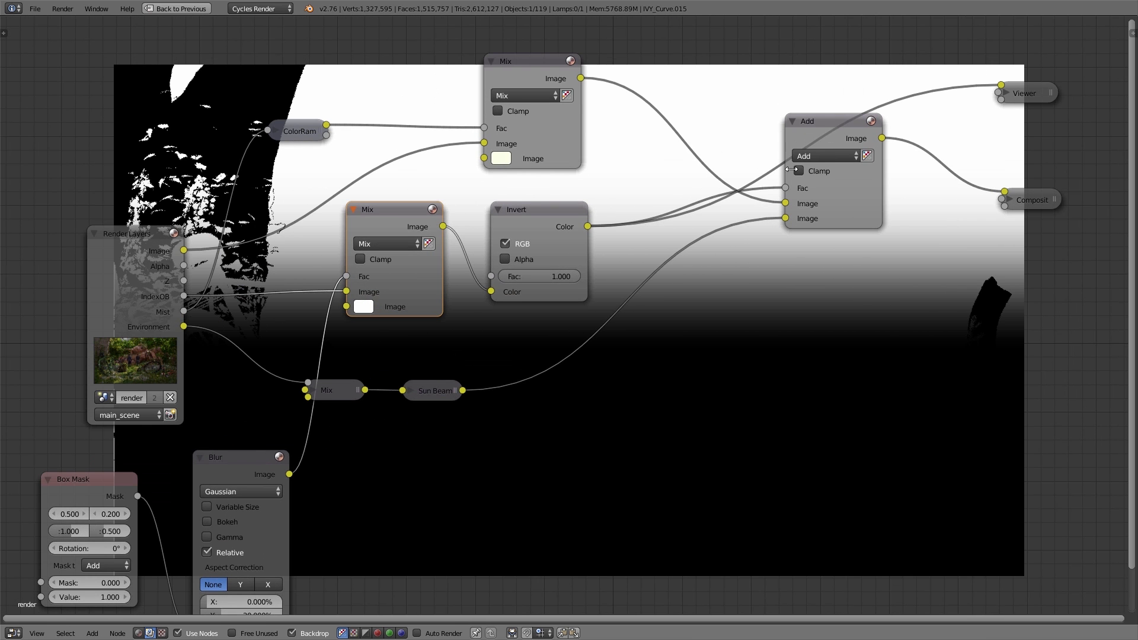
ctrl+shift+click(817, 123)
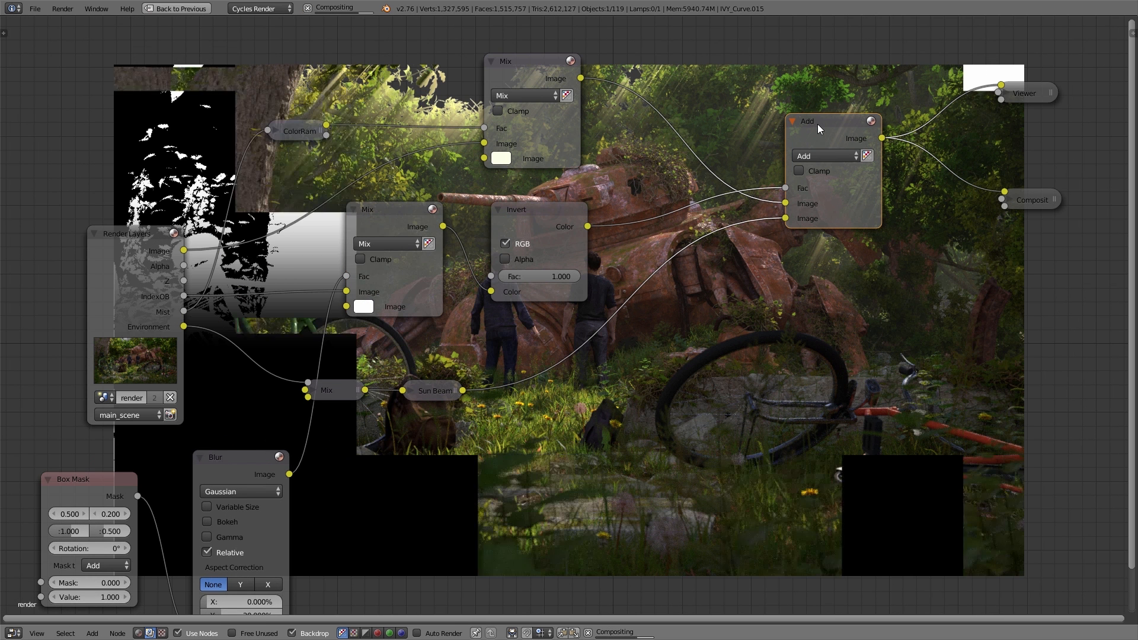
Step: Try raising the Box Mask's vertical position to 0.500, and undo the change
scroll(150, 463, up, 5)
middle_drag(360, 493, 494, 419)
click(309, 457)
click(309, 457)
click(308, 457)
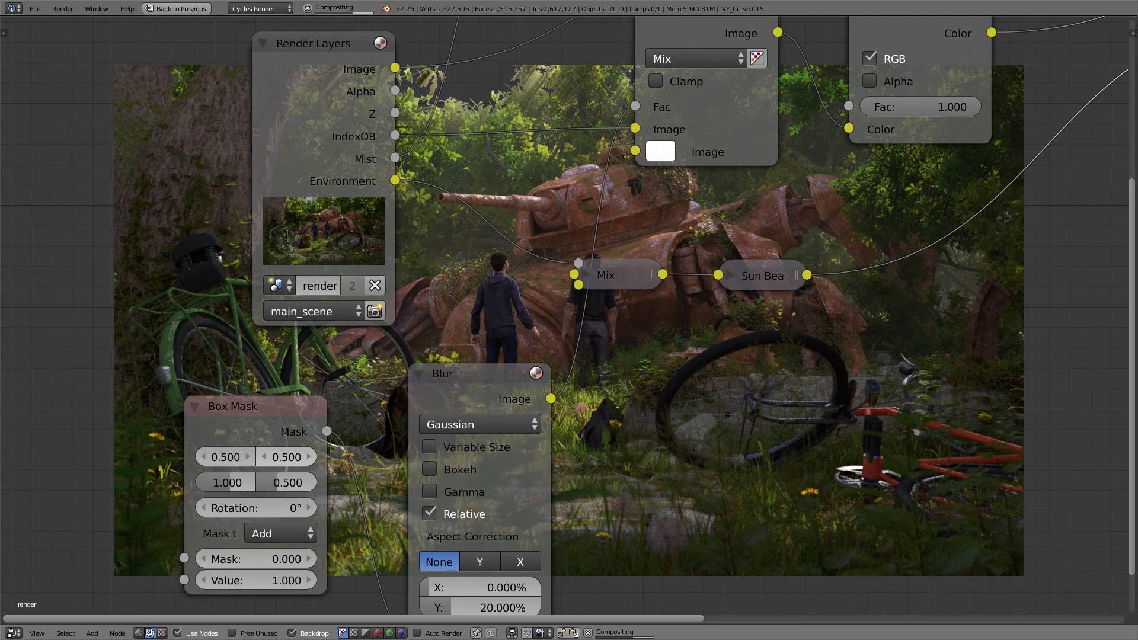
key(ctrl+z)
key(ctrl+z)
key(ctrl+z)
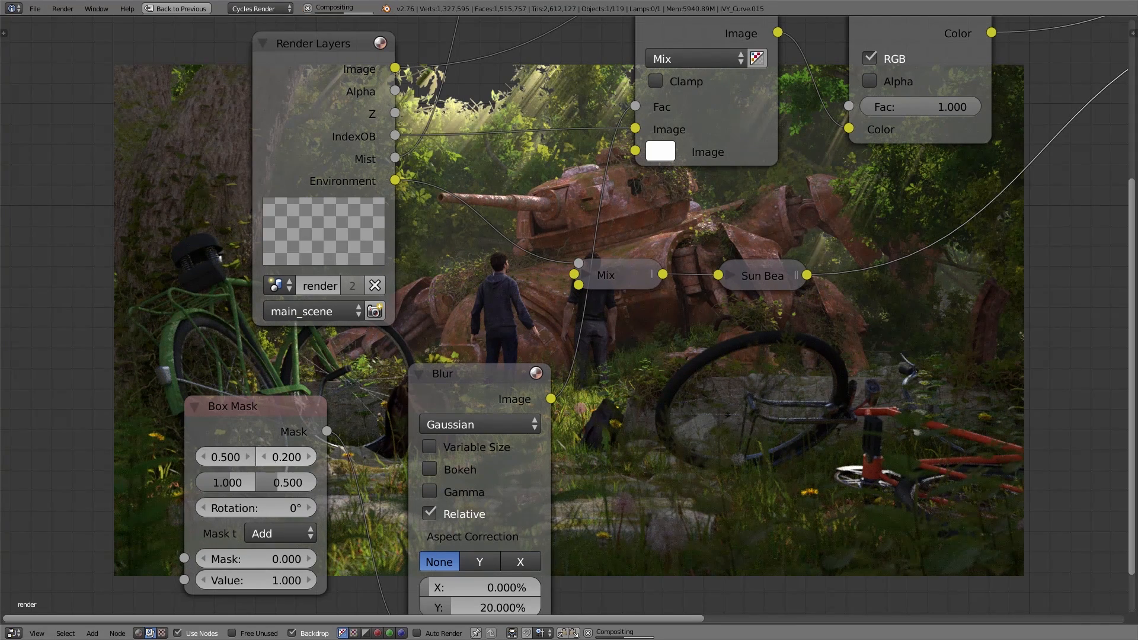
Step: Collapse the Blur, Box Mask, Invert and both expanded Mix nodes to tidy the node tree
middle_drag(1000, 262, 865, 276)
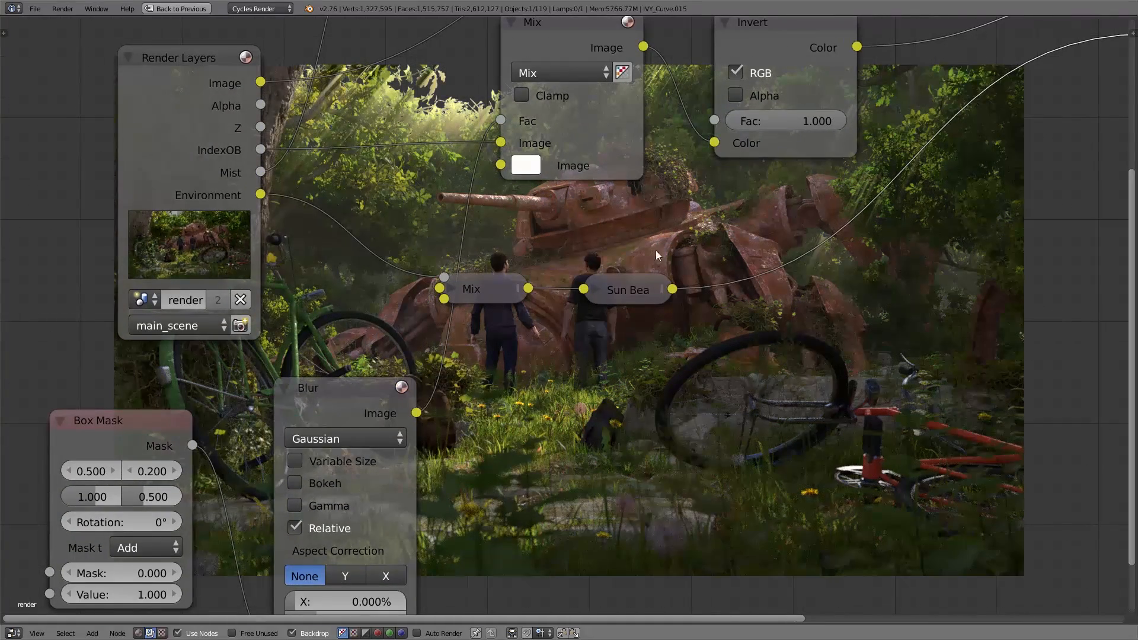
scroll(727, 353, down, 3)
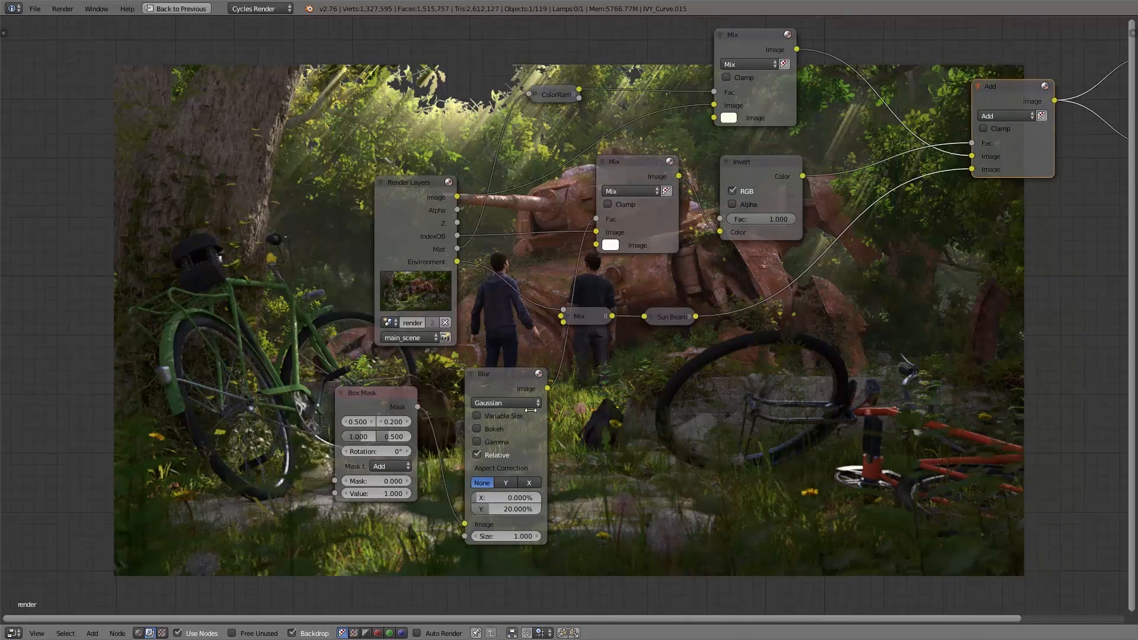
click(471, 374)
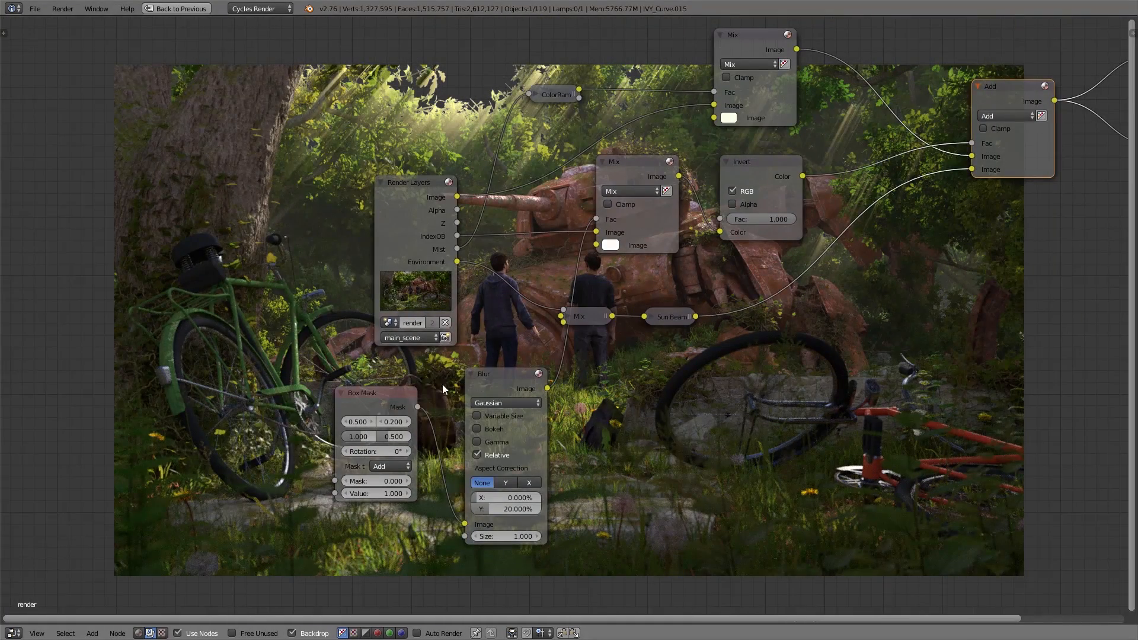
click(342, 394)
click(603, 162)
click(726, 161)
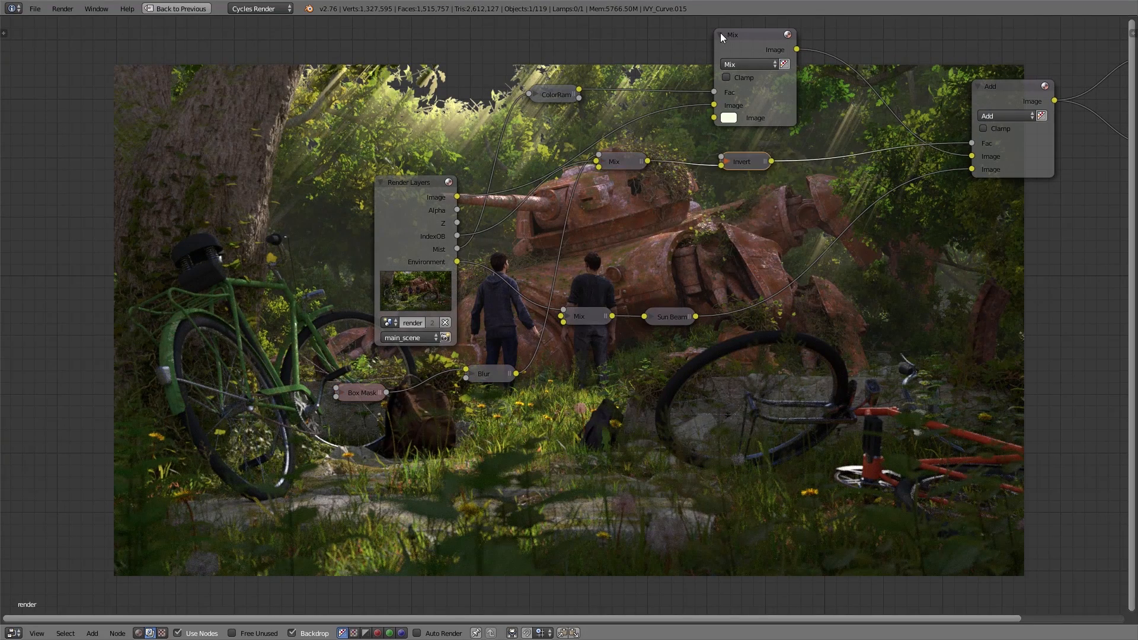
click(720, 35)
Step: Add a second Blur node below the Add node, feed it the Environment pass, and preview its output
middle_drag(809, 152, 564, 258)
middle_drag(564, 259, 526, 274)
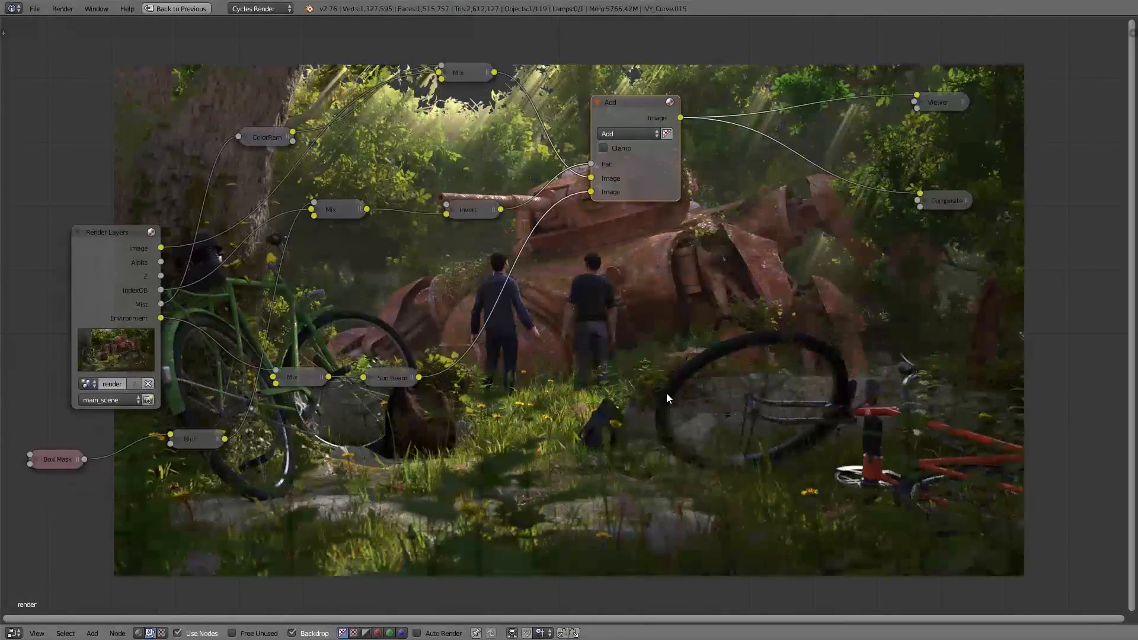
key(shift+a)
mouse_move(666, 394)
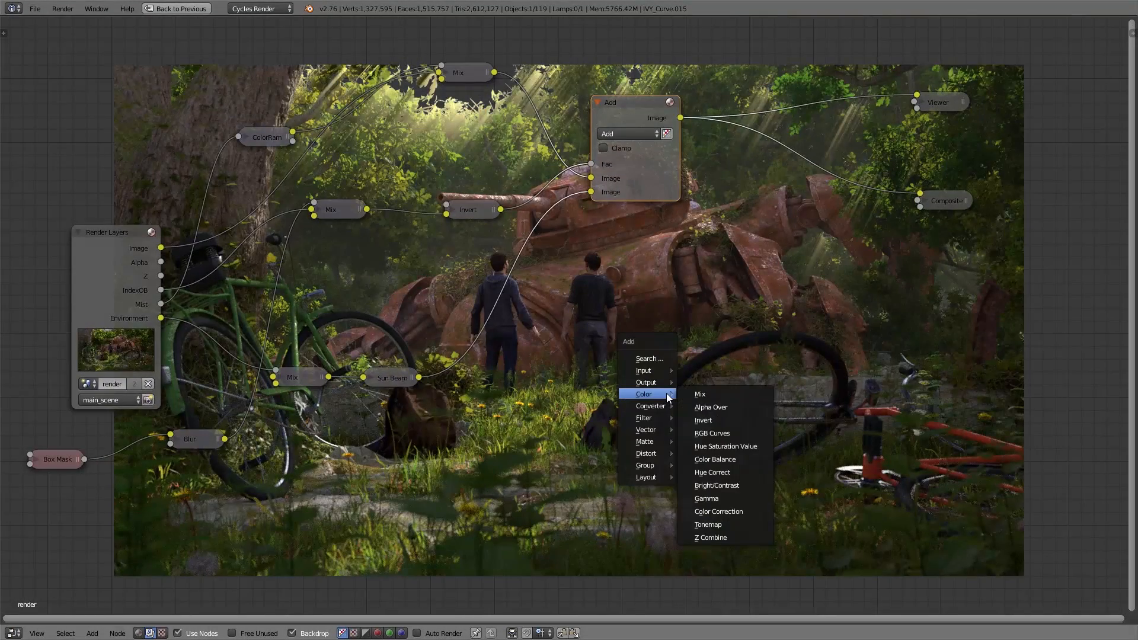
mouse_move(655, 418)
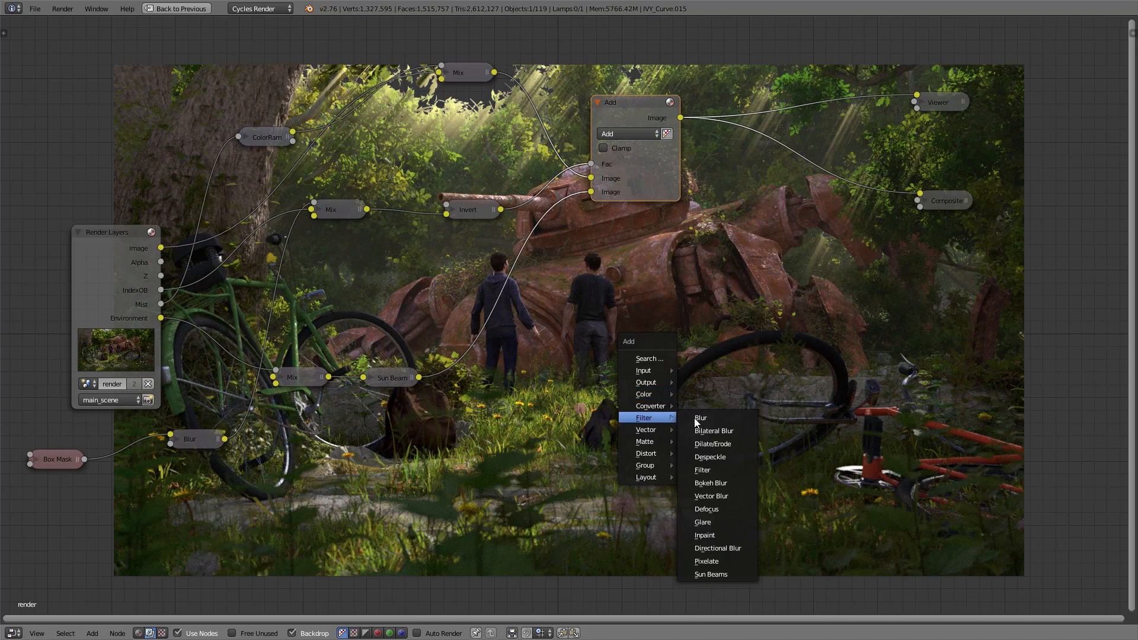
click(705, 418)
click(632, 299)
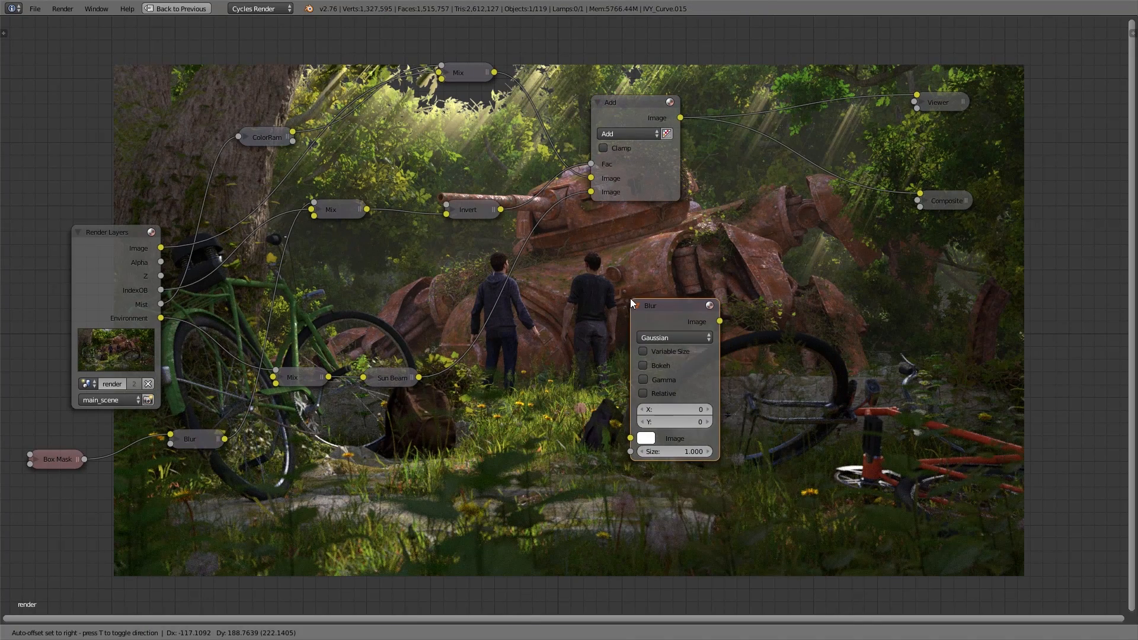
drag(161, 317, 657, 421)
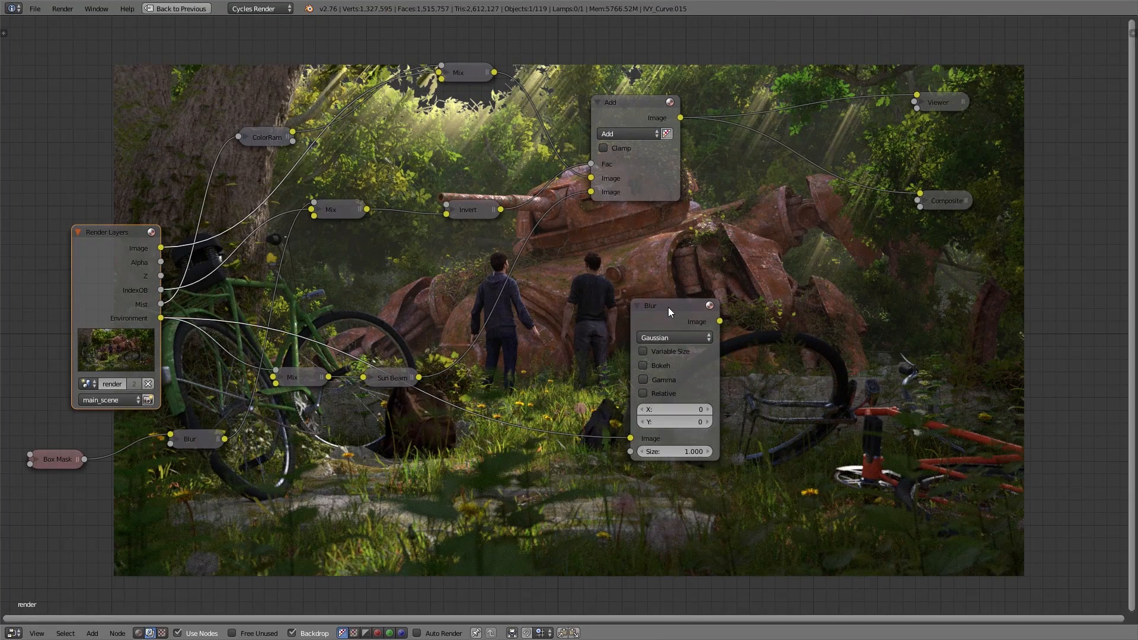
ctrl+shift+click(667, 307)
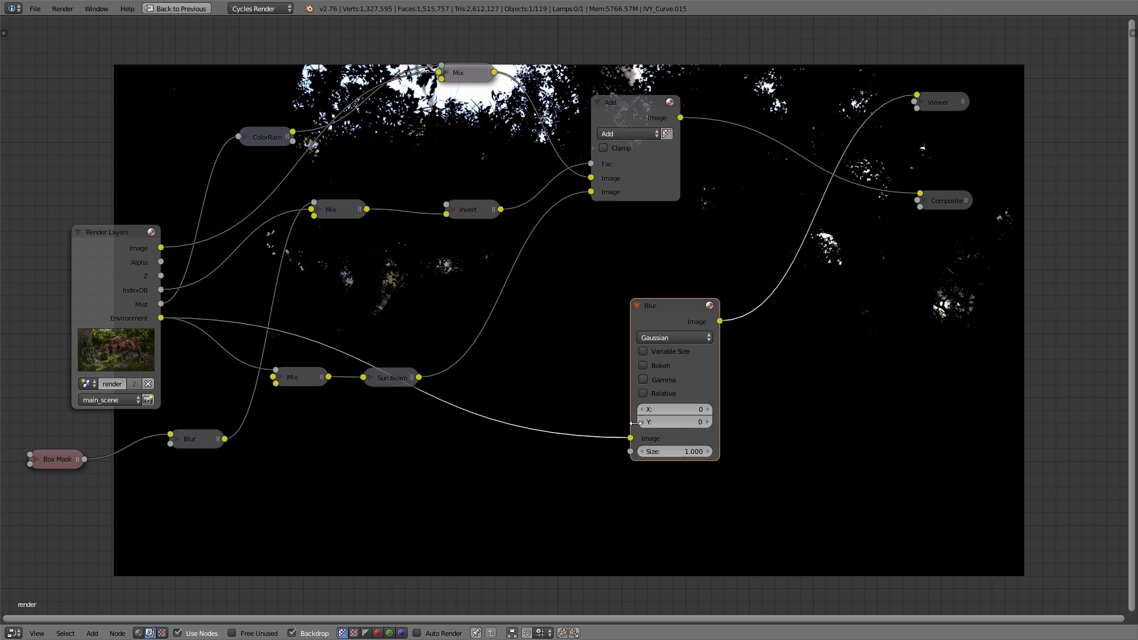
Step: Make the Environment Blur node relative with 25% X and 25% Y, and position it directly beneath the Add node
click(643, 394)
click(669, 439)
text(0.0)
text(25)
key(Return)
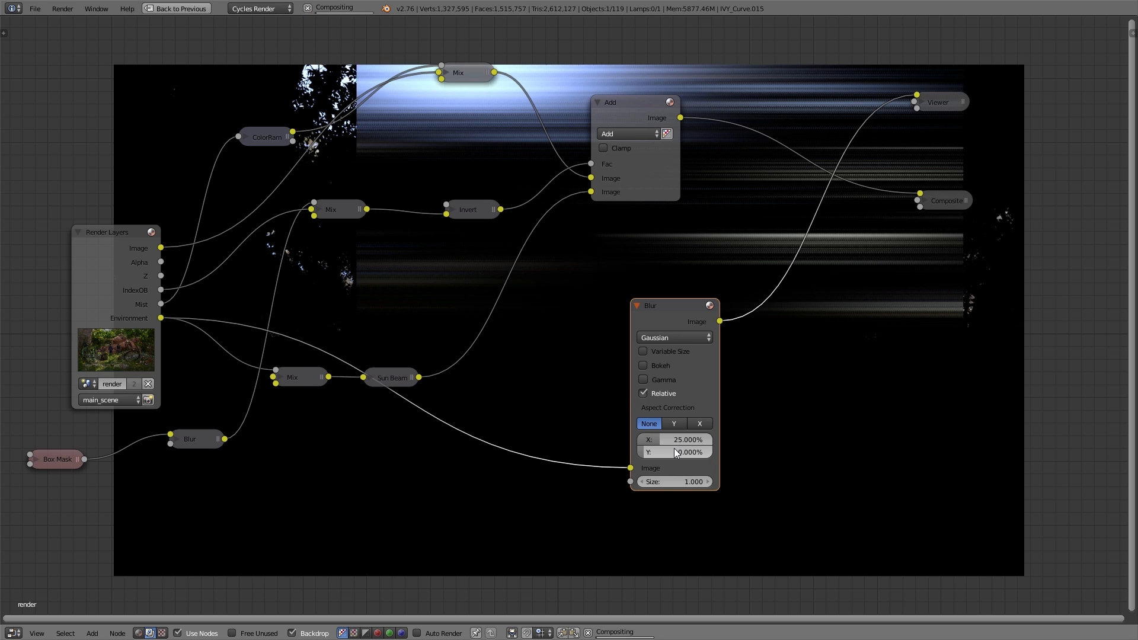
click(678, 452)
text(25)
key(Return)
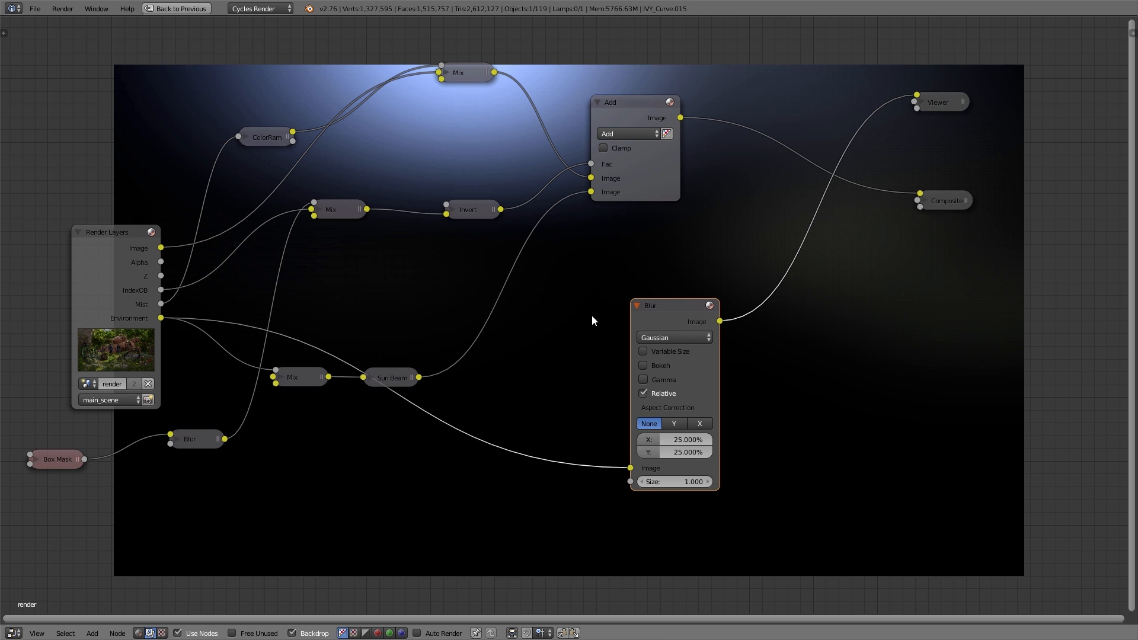
drag(670, 307, 634, 237)
middle_drag(699, 250, 629, 262)
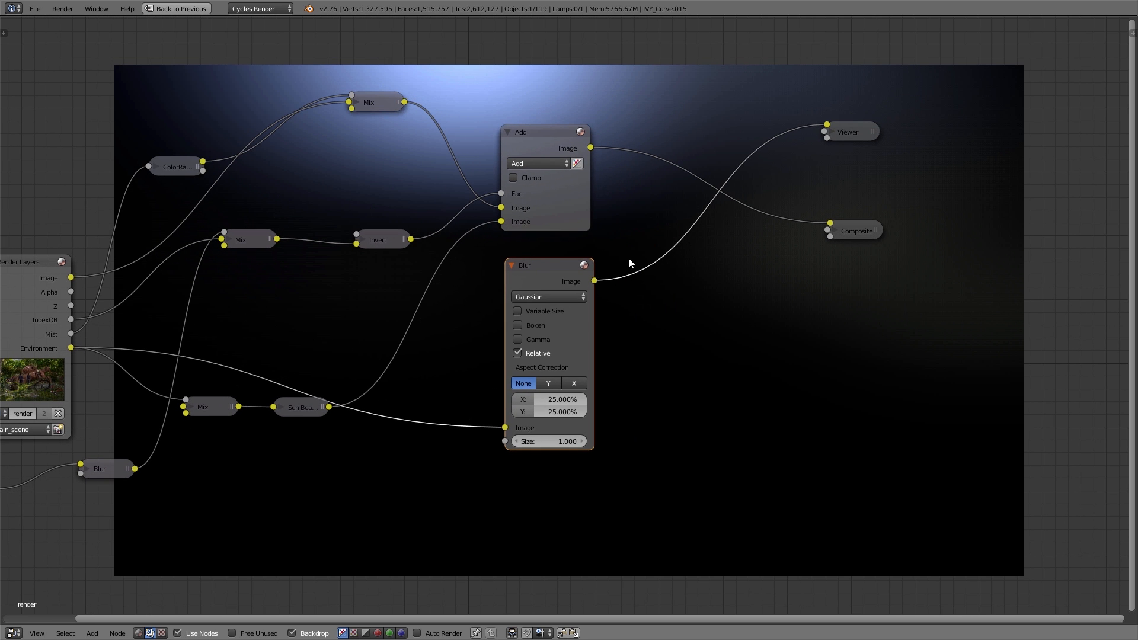
Step: Duplicate the Add node onto the link to Composite, connect the Environment Blur to its second image input, and preview the result
click(535, 135)
key(shift+d)
click(677, 148)
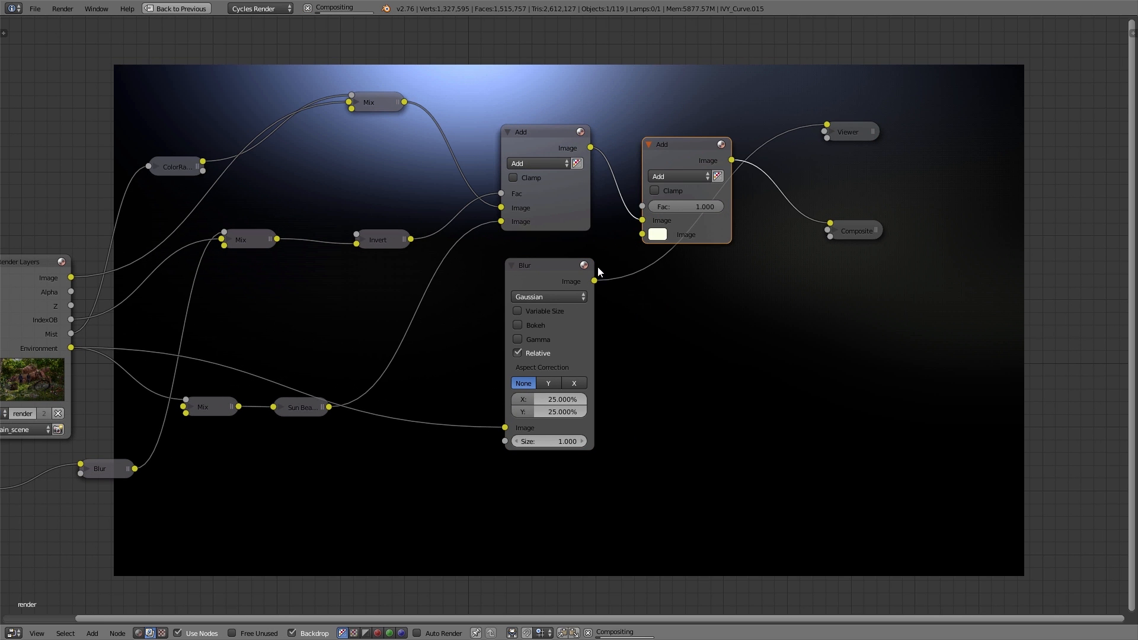
ctrl+shift+click(670, 144)
drag(594, 281, 643, 235)
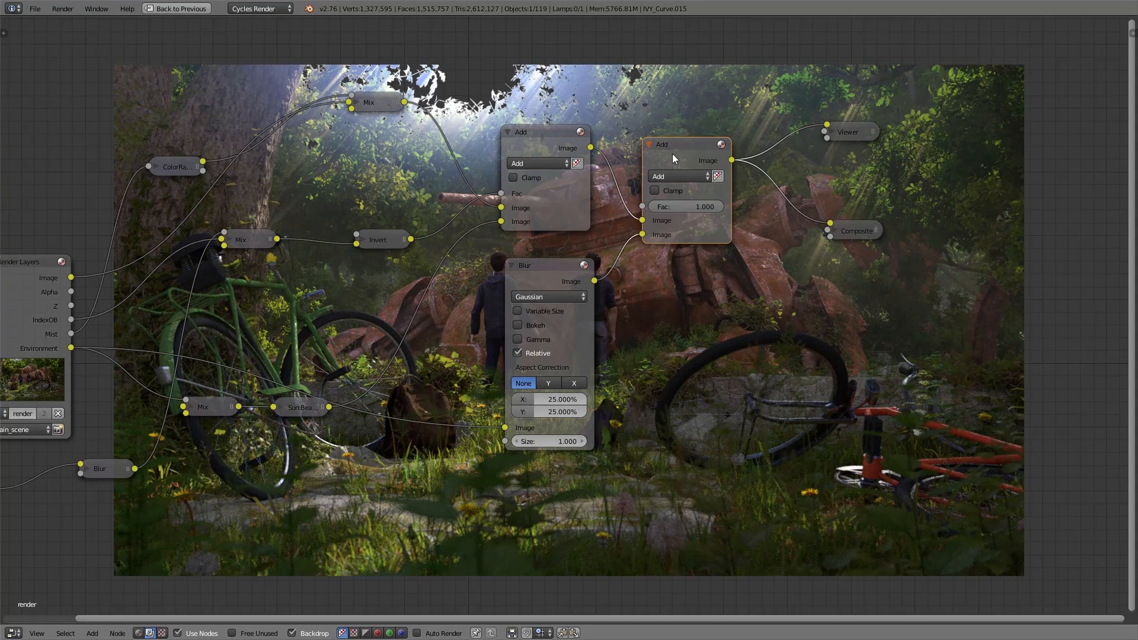
Step: Insert a Mix node between the Environment pass and the expanded Blur node
scroll(672, 154, up, 1)
key(shift+a)
mouse_move(542, 393)
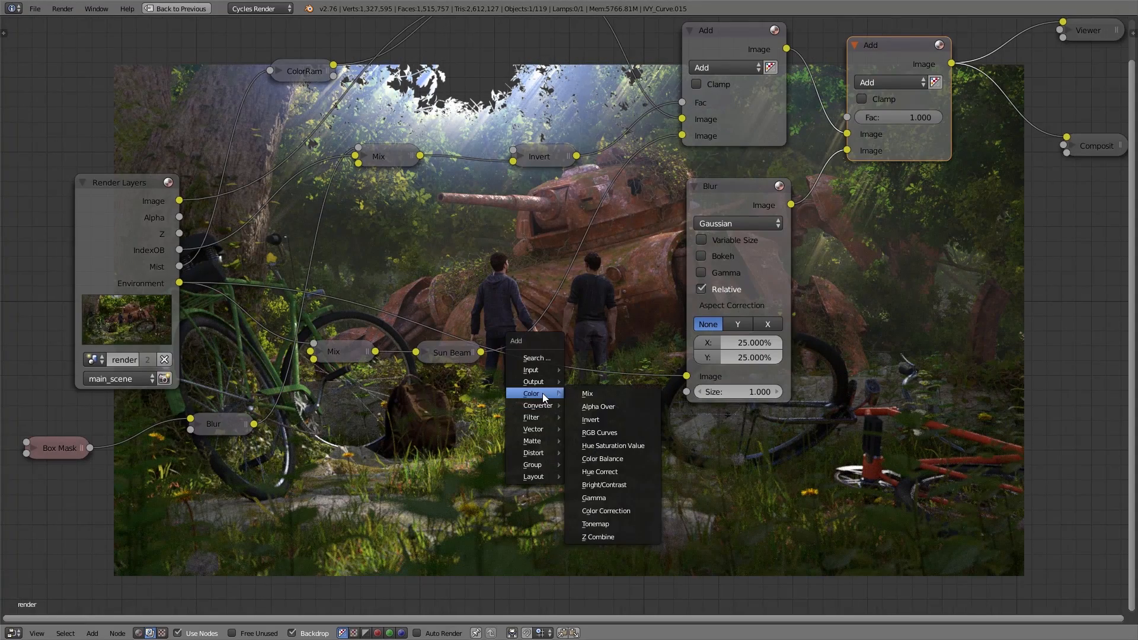
click(593, 394)
click(473, 316)
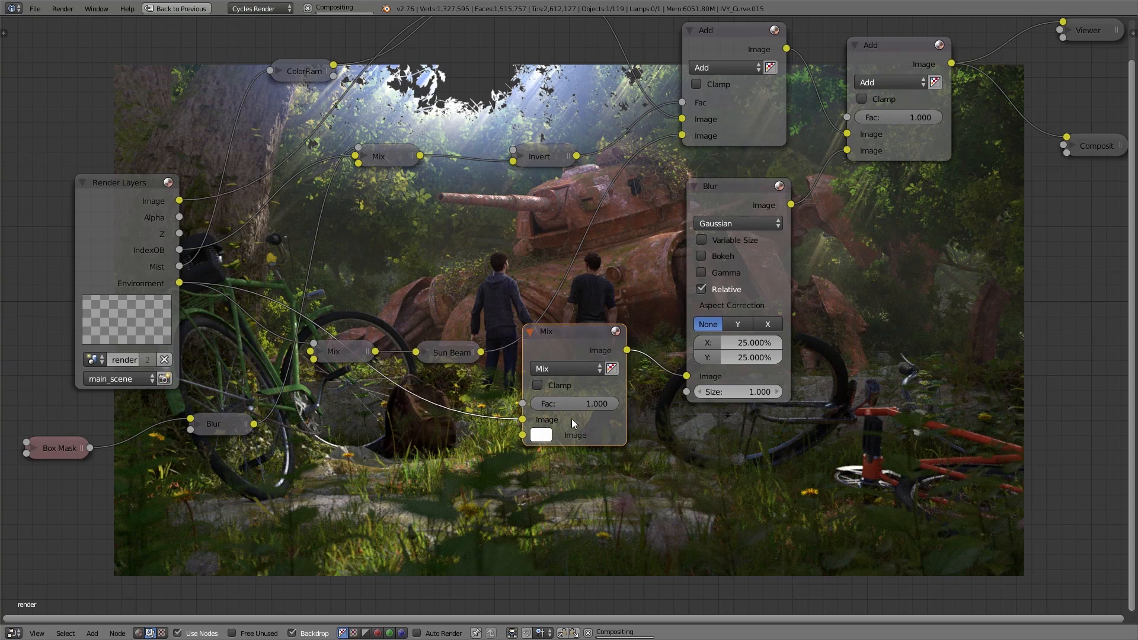
Step: Feed the Environment pass into the new Mix node's factor and set its first colour to black (000000)
scroll(594, 415, up, 1)
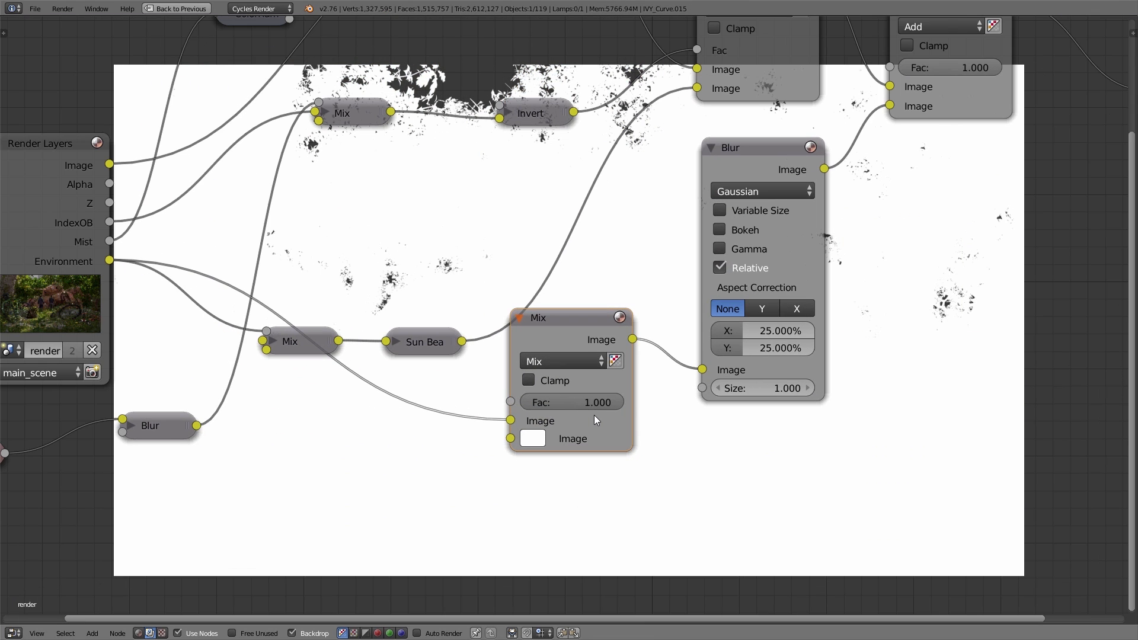
drag(510, 420, 510, 401)
click(532, 420)
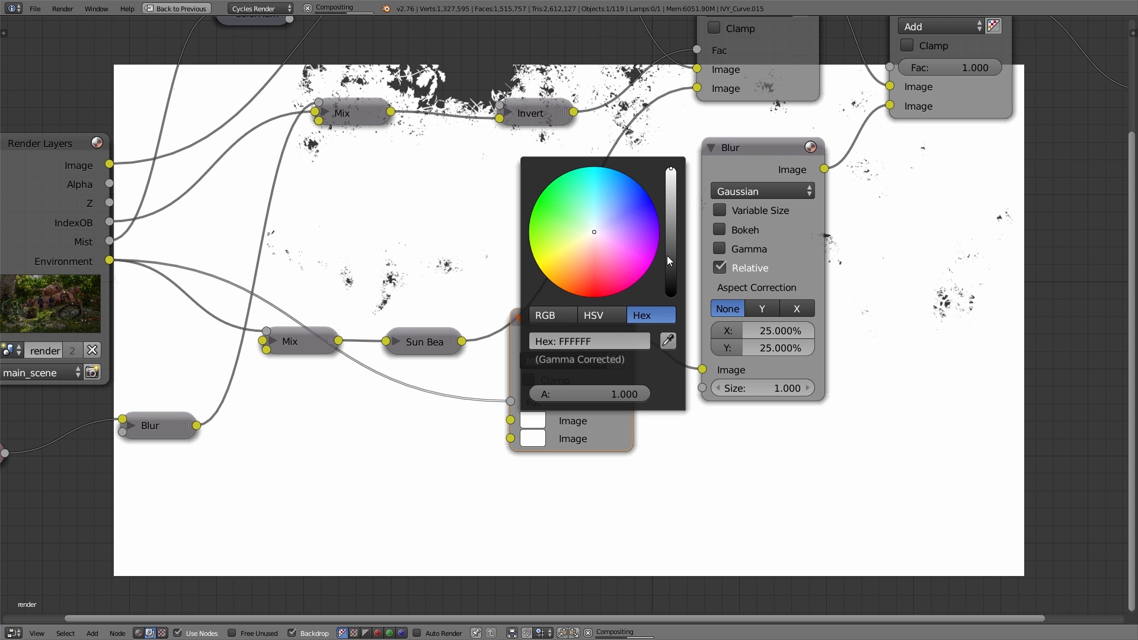
drag(667, 255, 670, 299)
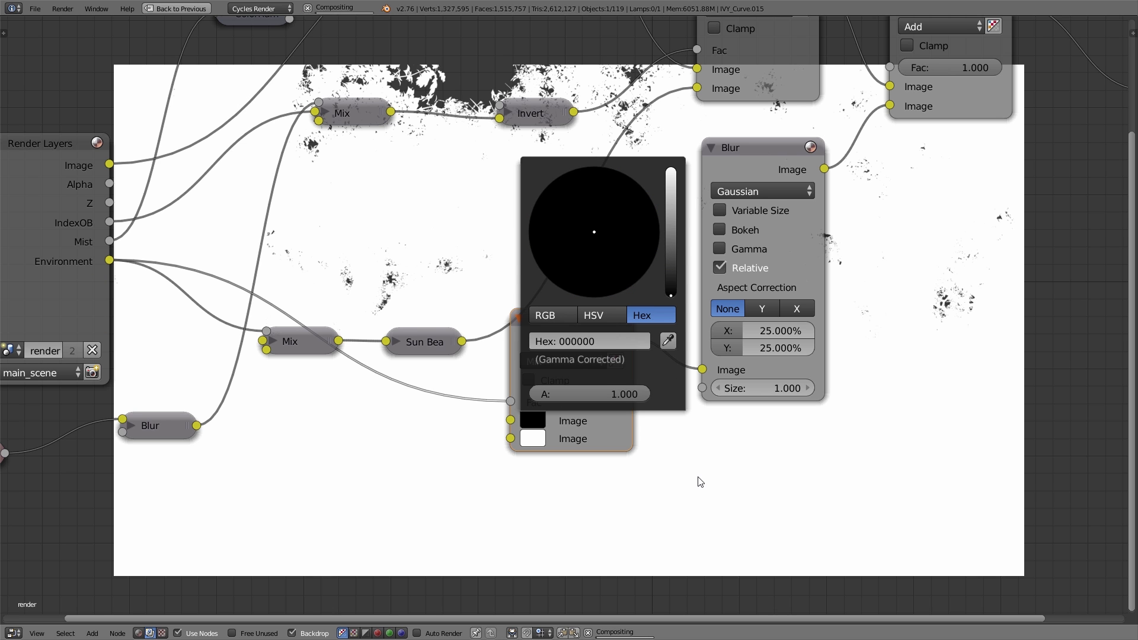
Step: Try several tints for the Mix node's second colour, and settle on the pale blue hex value E6ECFF
click(540, 439)
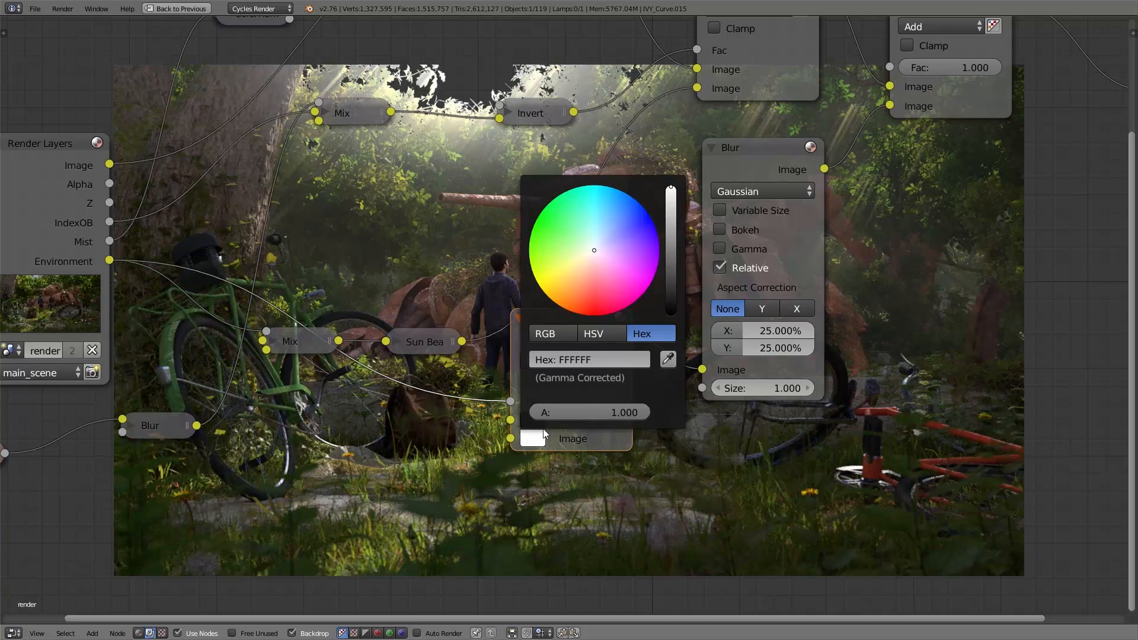
drag(588, 261, 610, 271)
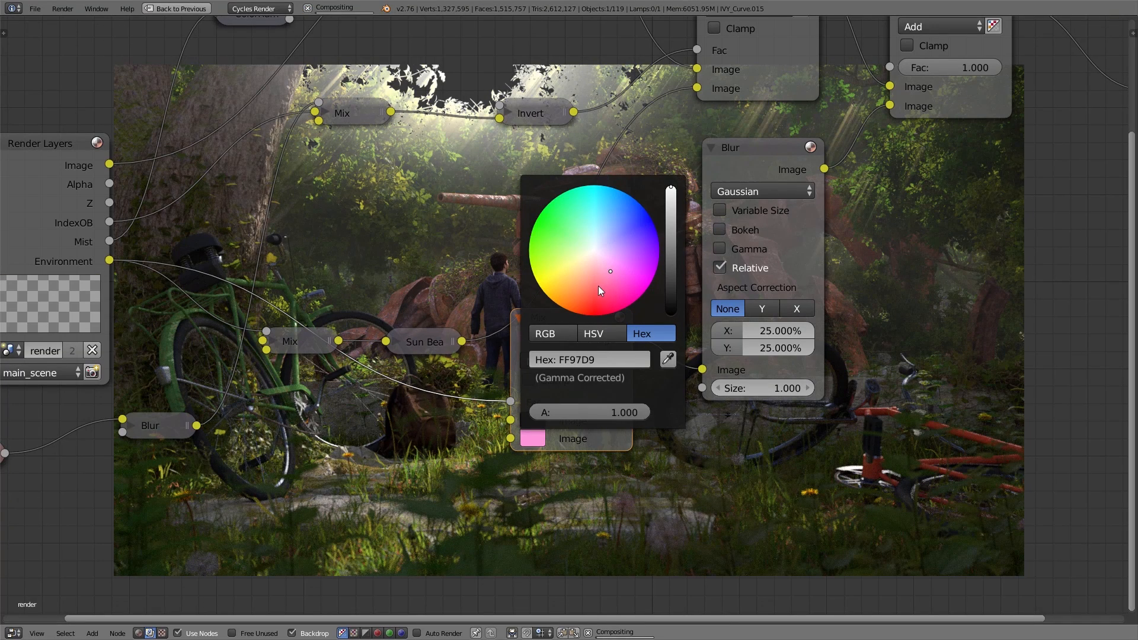
click(556, 227)
click(599, 242)
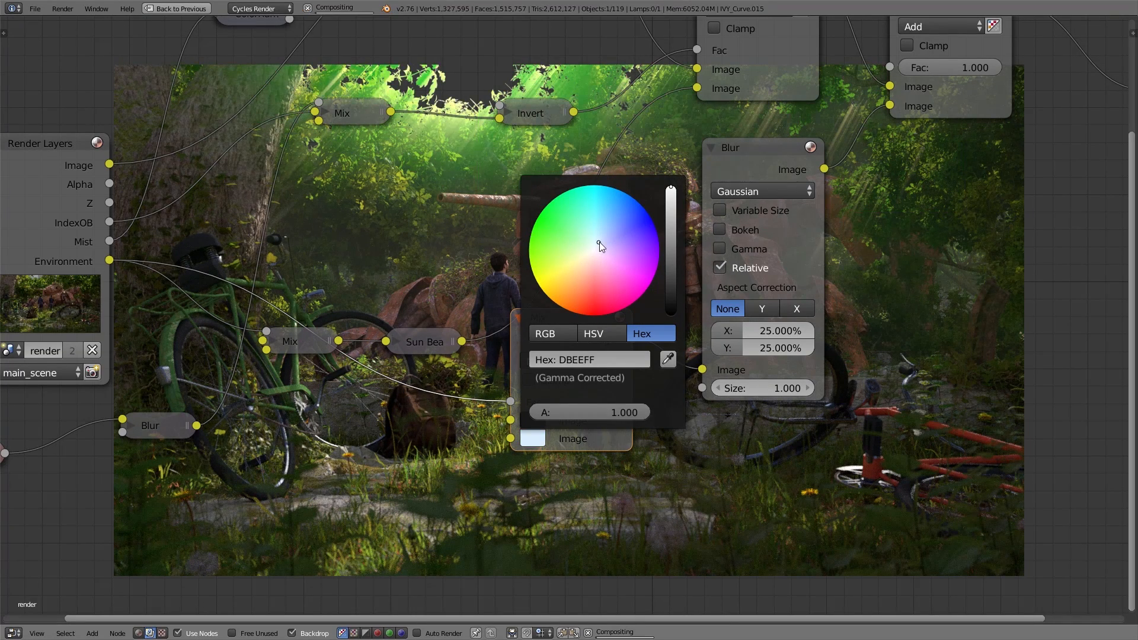
click(592, 359)
text(E6ECFF)
key(Return)
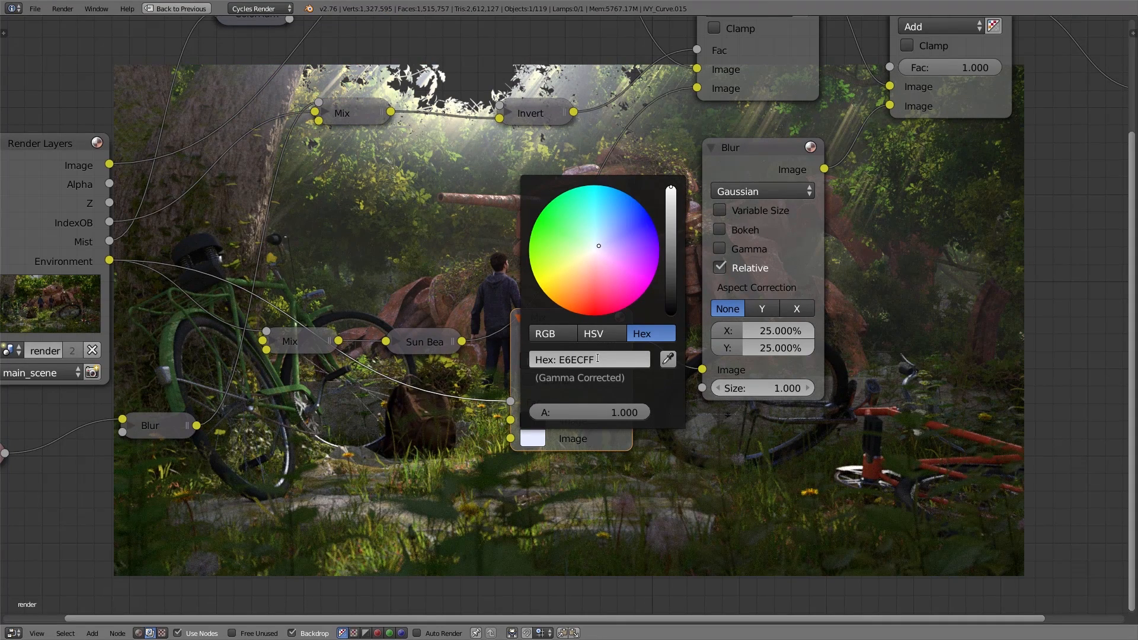
Step: Collapse the Environment Mix and Blur nodes and the first Add node, with the Mix node moved beside Sun Beams
middle_drag(872, 264, 751, 313)
middle_drag(409, 365, 391, 386)
click(381, 388)
click(571, 219)
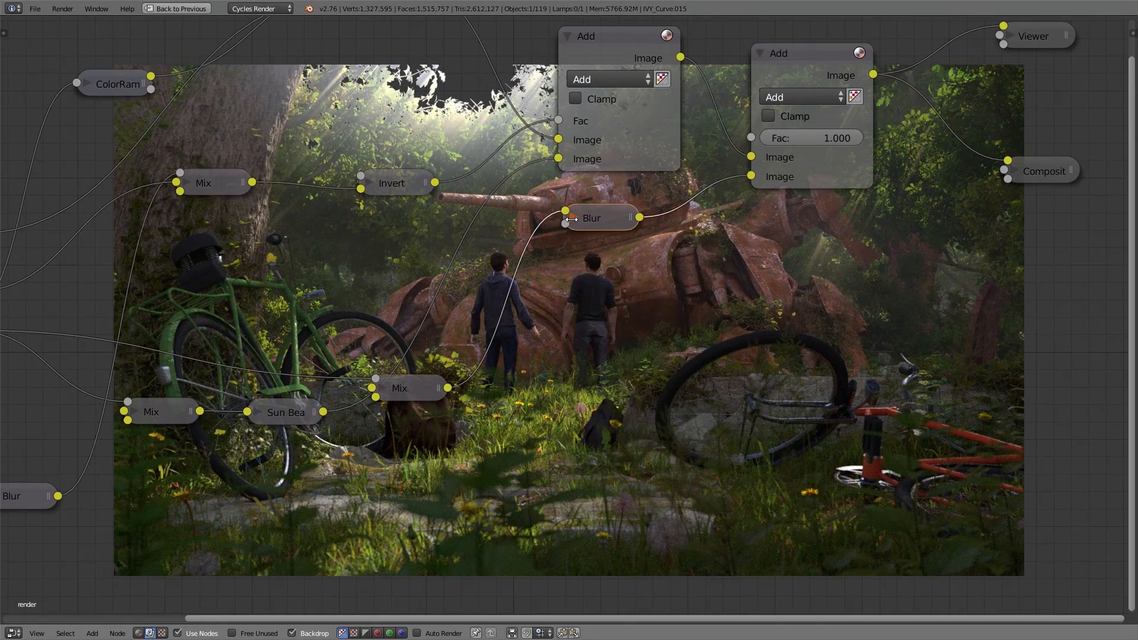
click(567, 36)
Step: Insert an Alpha Over node after the second Add node and feed the combined image into its second image input
scroll(781, 193, down, 4)
middle_drag(853, 205, 429, 332)
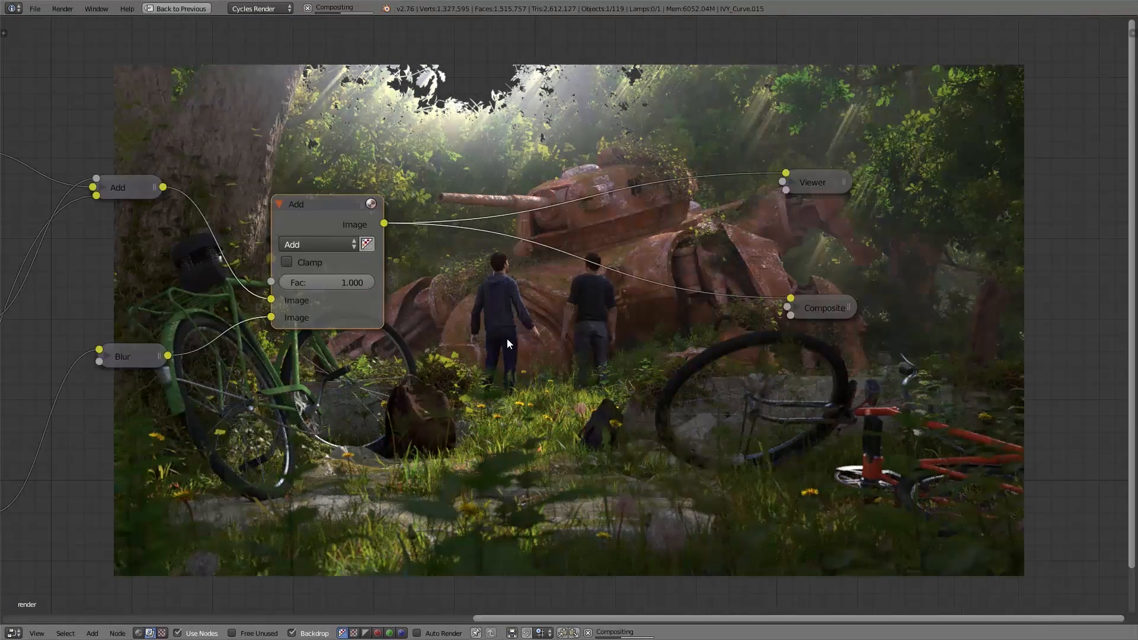
key(shift+a)
mouse_move(508, 339)
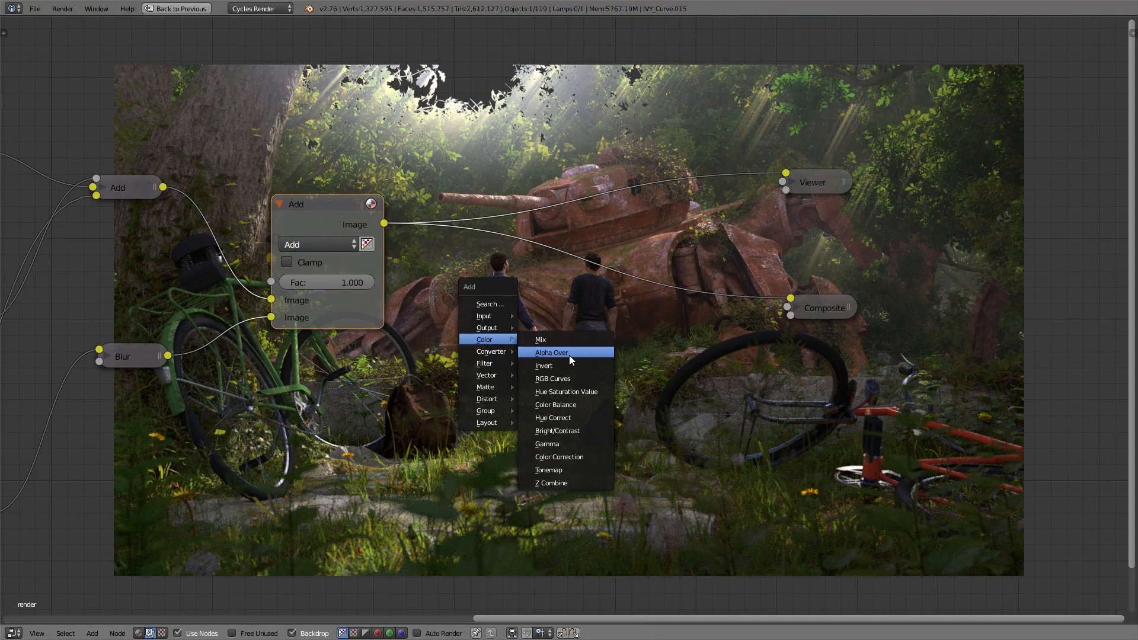
click(569, 354)
click(527, 223)
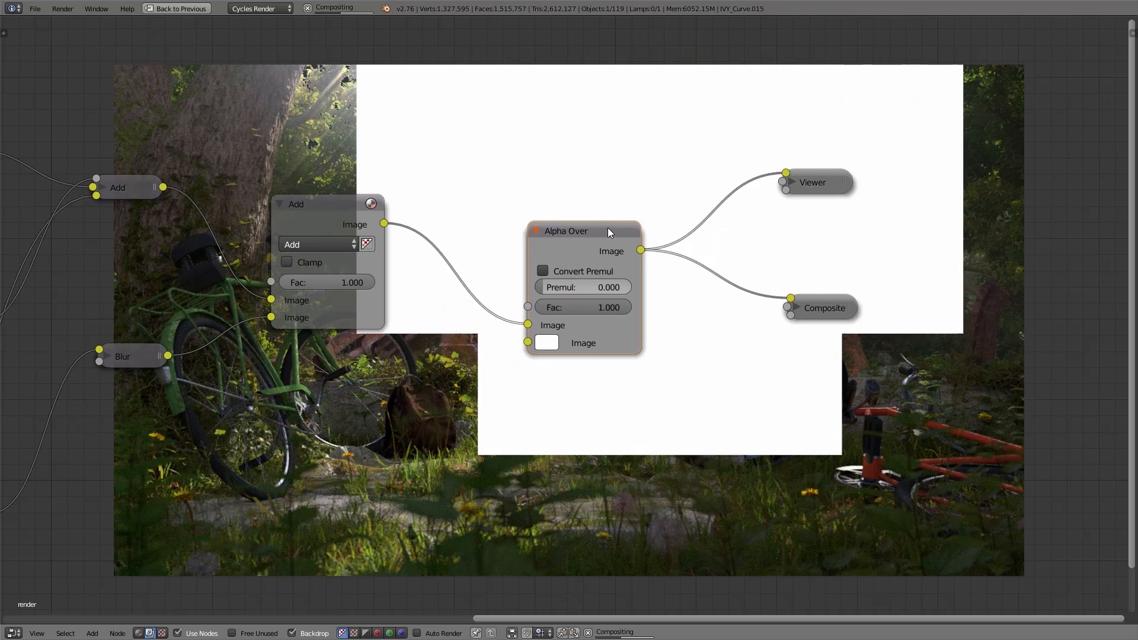
drag(528, 325, 528, 343)
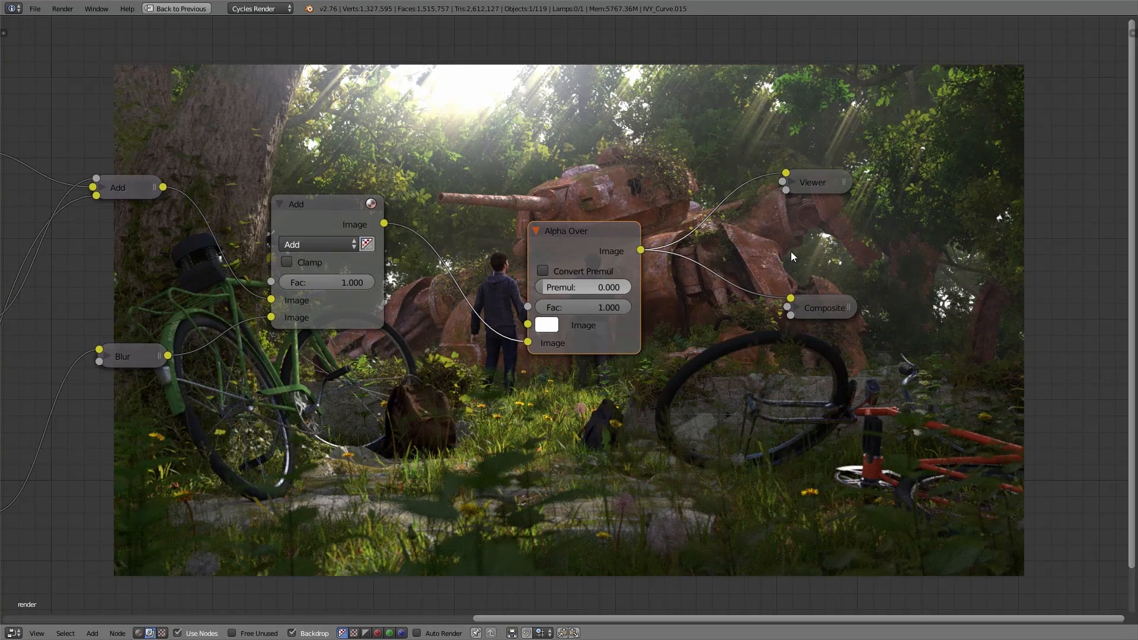
Step: Set the Alpha Over node's background colour to a dark olive green and inspect the composited image
click(547, 325)
click(578, 143)
click(674, 158)
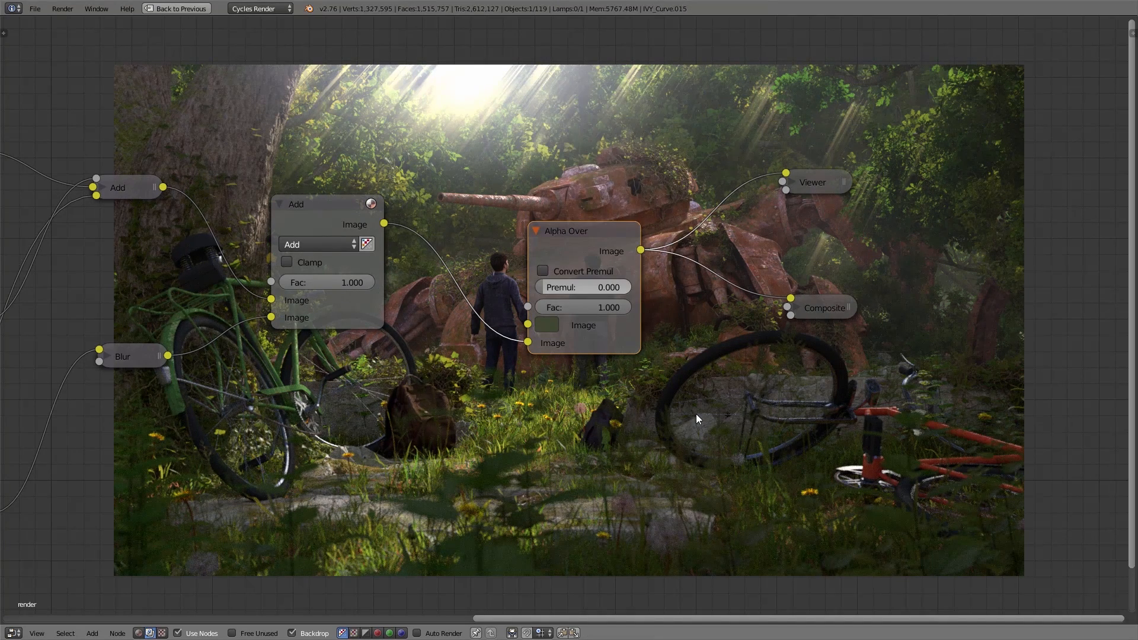
click(544, 330)
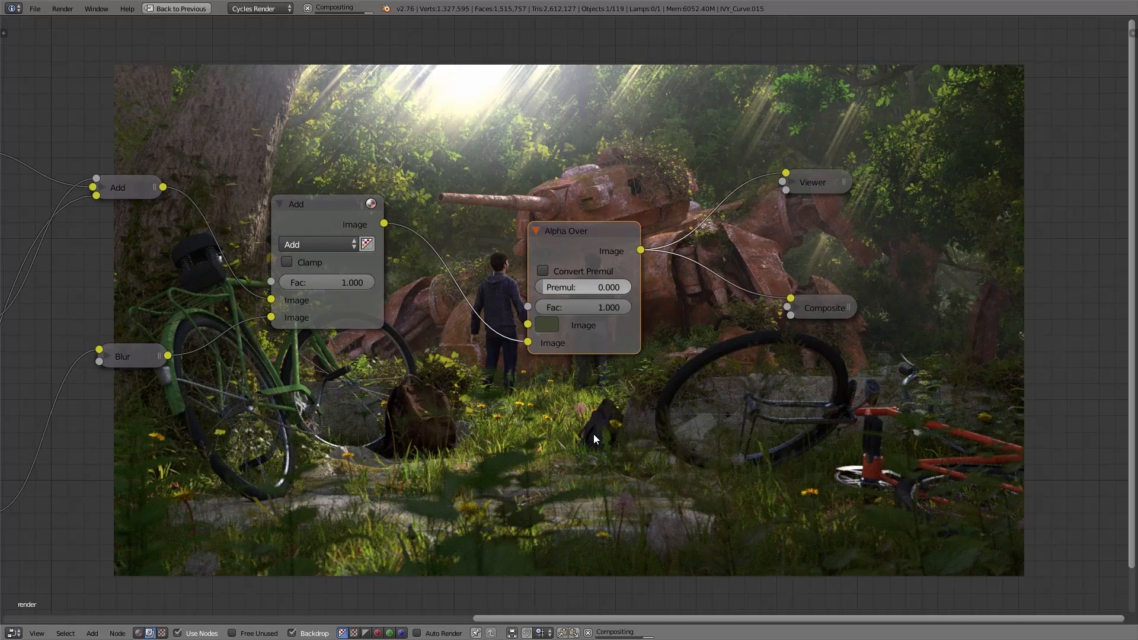
middle_drag(659, 384, 615, 159)
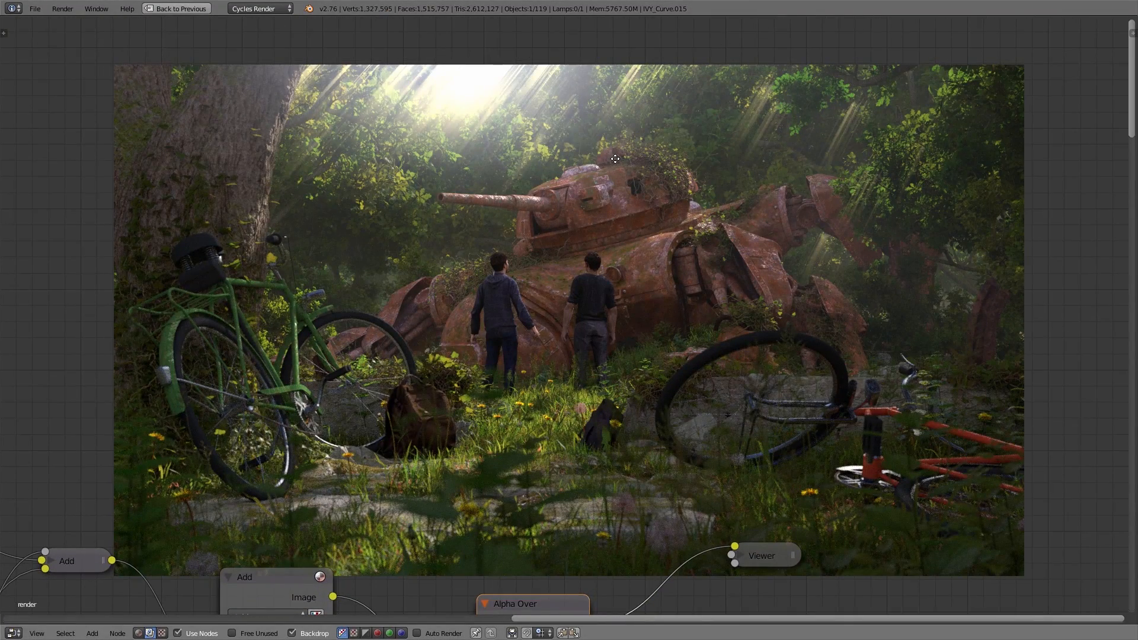
Step: Move the Viewer and Composite nodes farther from the Alpha Over node to make room for more nodes
middle_drag(616, 158, 324, 380)
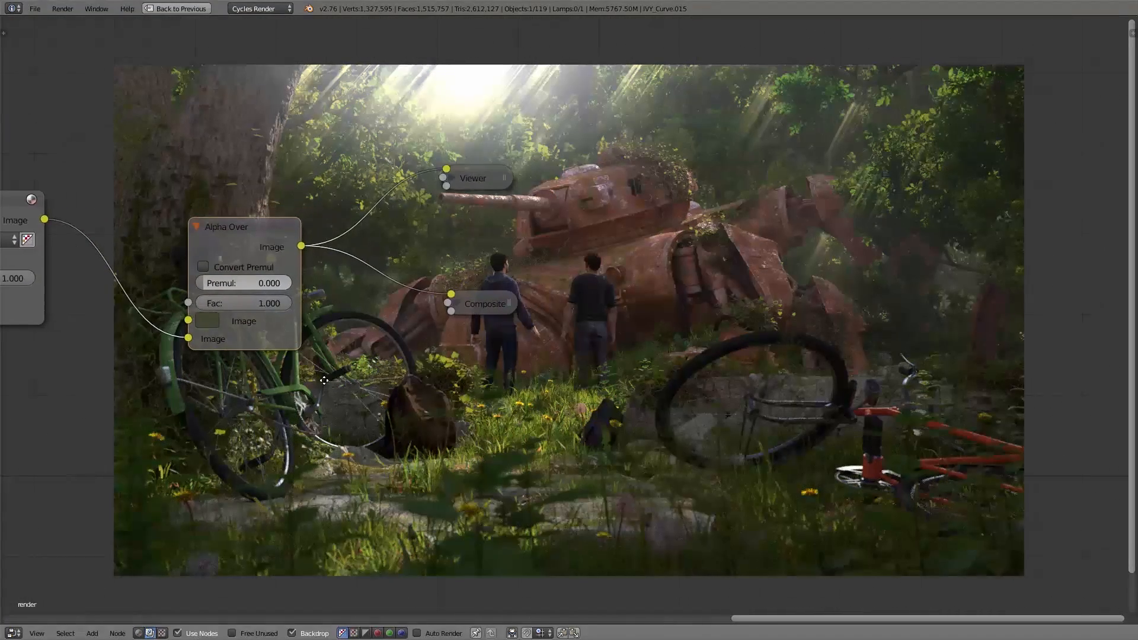
drag(486, 177, 769, 172)
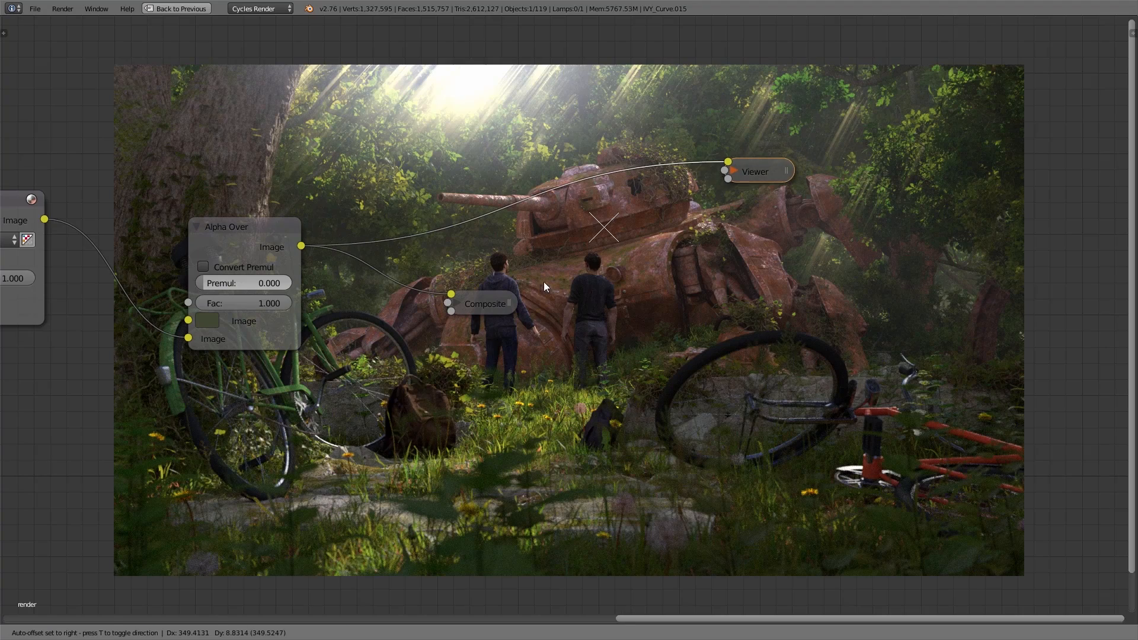
drag(486, 300, 772, 287)
Step: Add an Ellipse Mask node below the Alpha Over node and preview its mask output
key(shift+a)
mouse_move(345, 438)
mouse_move(330, 483)
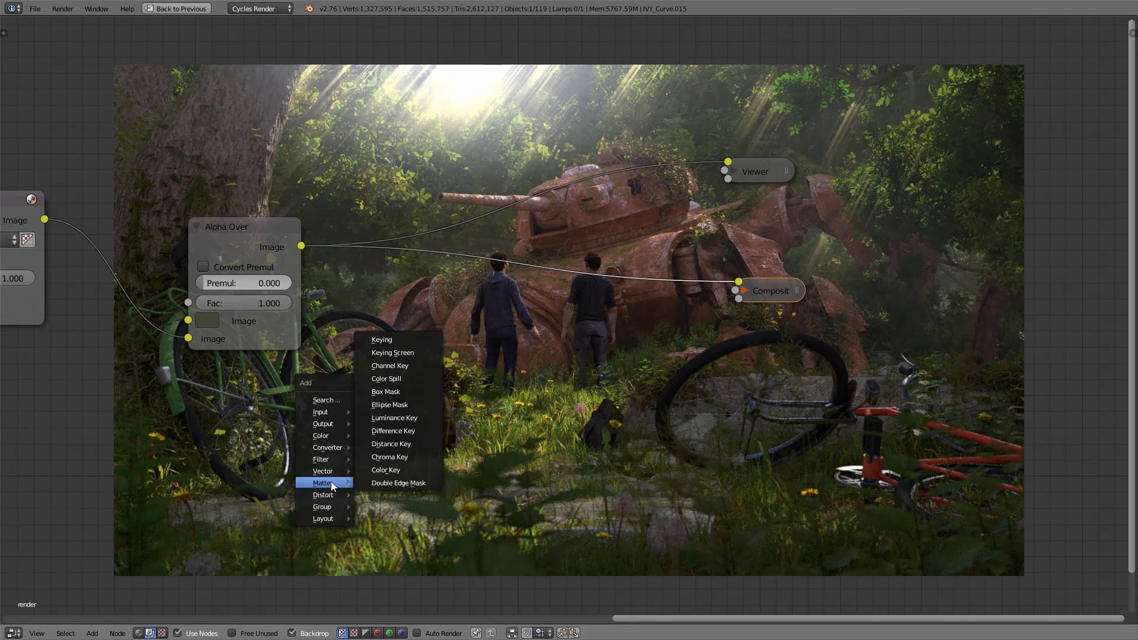
click(399, 402)
click(351, 400)
ctrl+shift+click(353, 402)
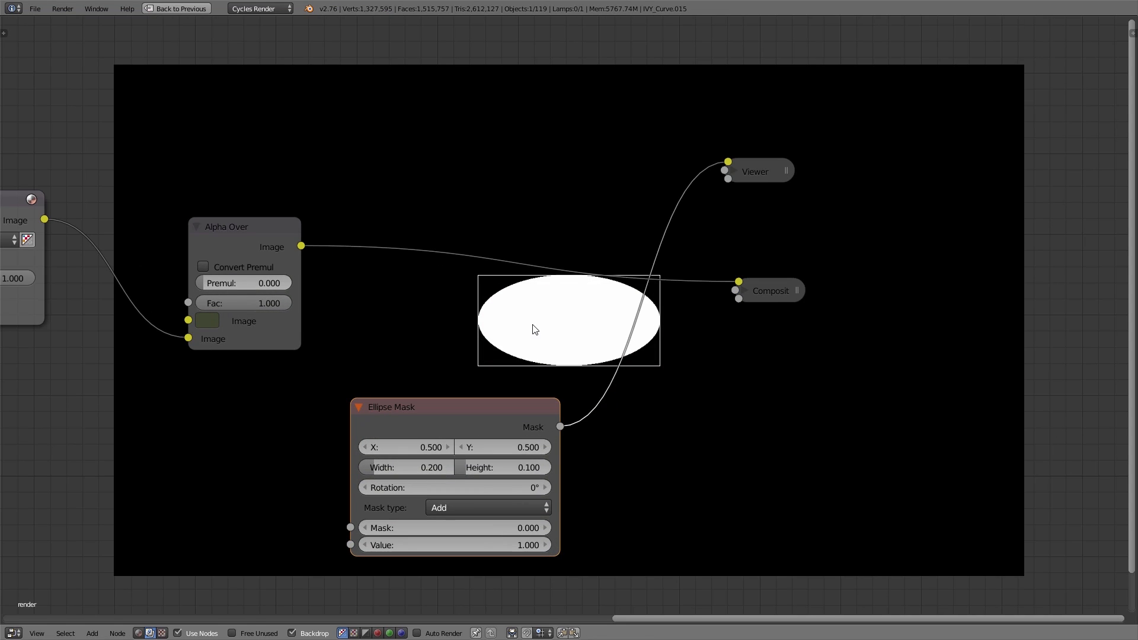
Step: Set the Ellipse Mask's width to 1.000 and its height to 0.560
click(416, 466)
text(1)
key(Tab)
text(0.56)
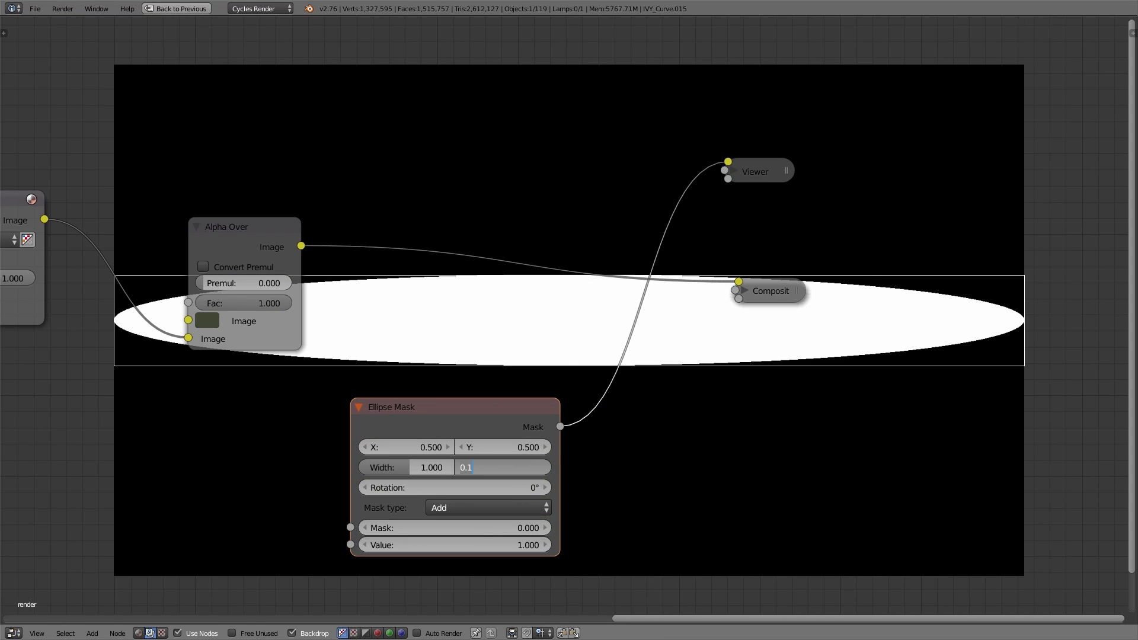
key(Return)
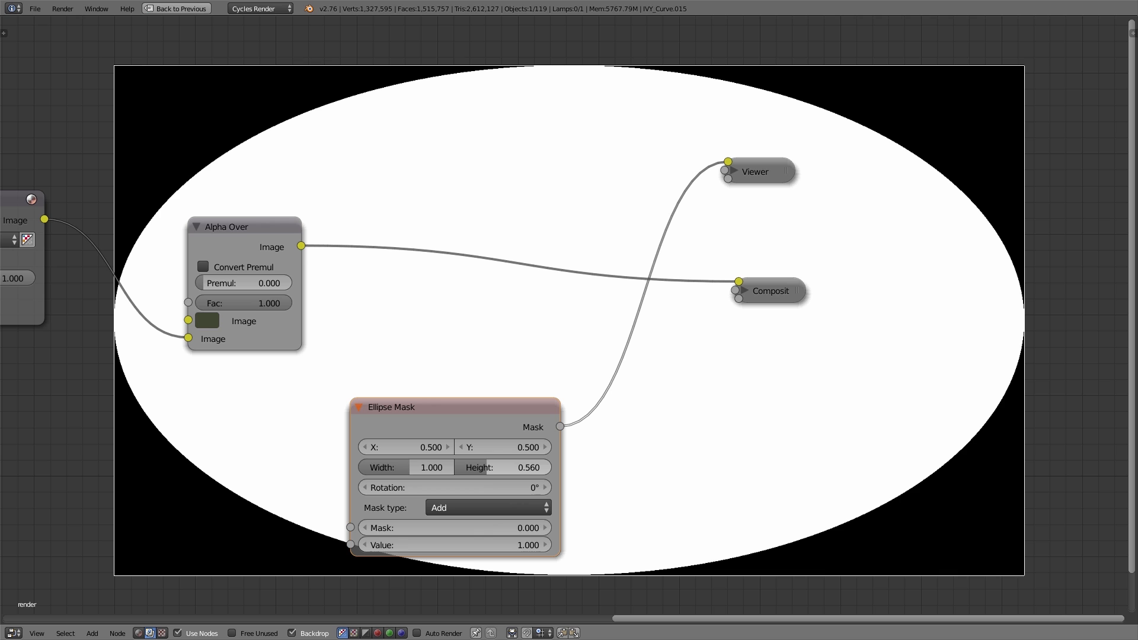
Step: Insert a Blur node between the Ellipse Mask and the Viewer, with X and Y both set to 200
key(shift+a)
mouse_move(723, 422)
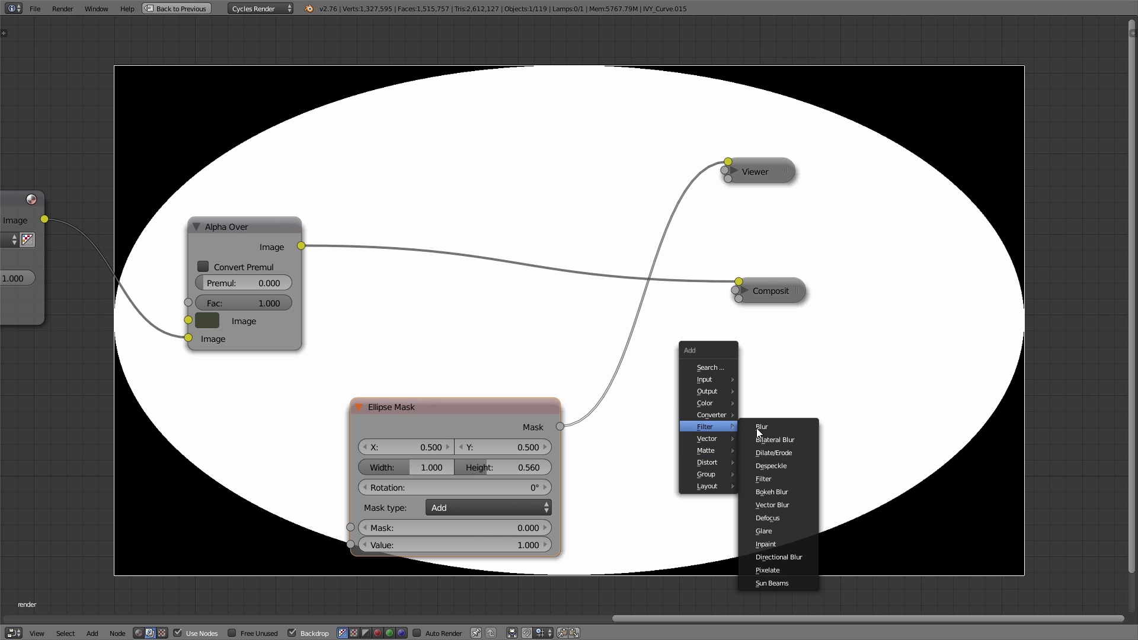
click(764, 427)
click(658, 474)
click(674, 481)
text(200)
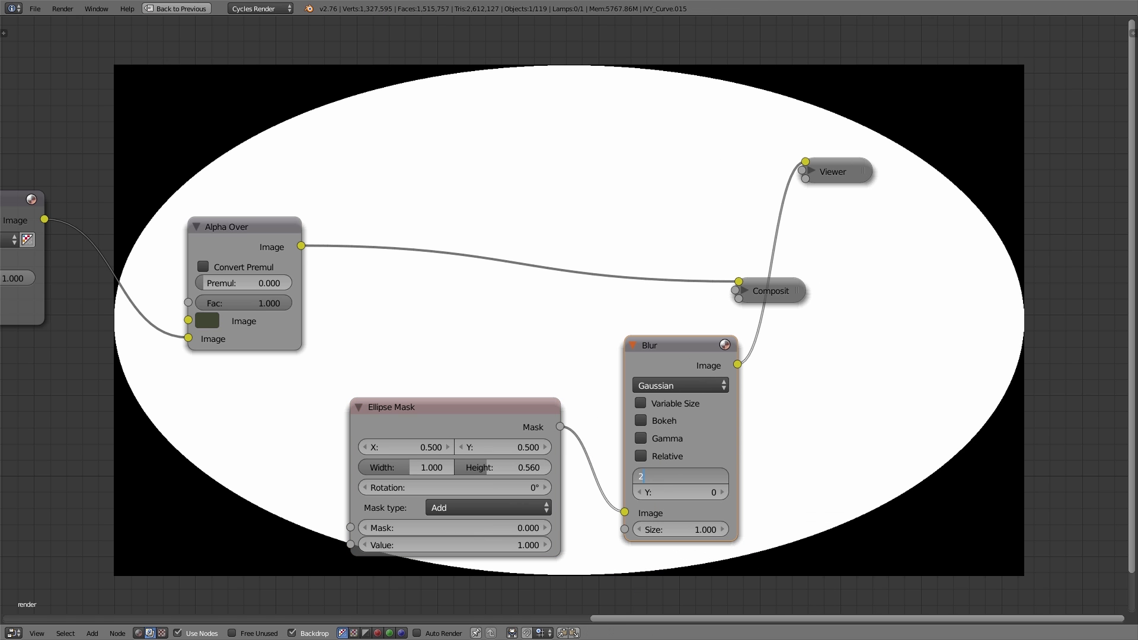
key(Tab)
text(200)
key(Return)
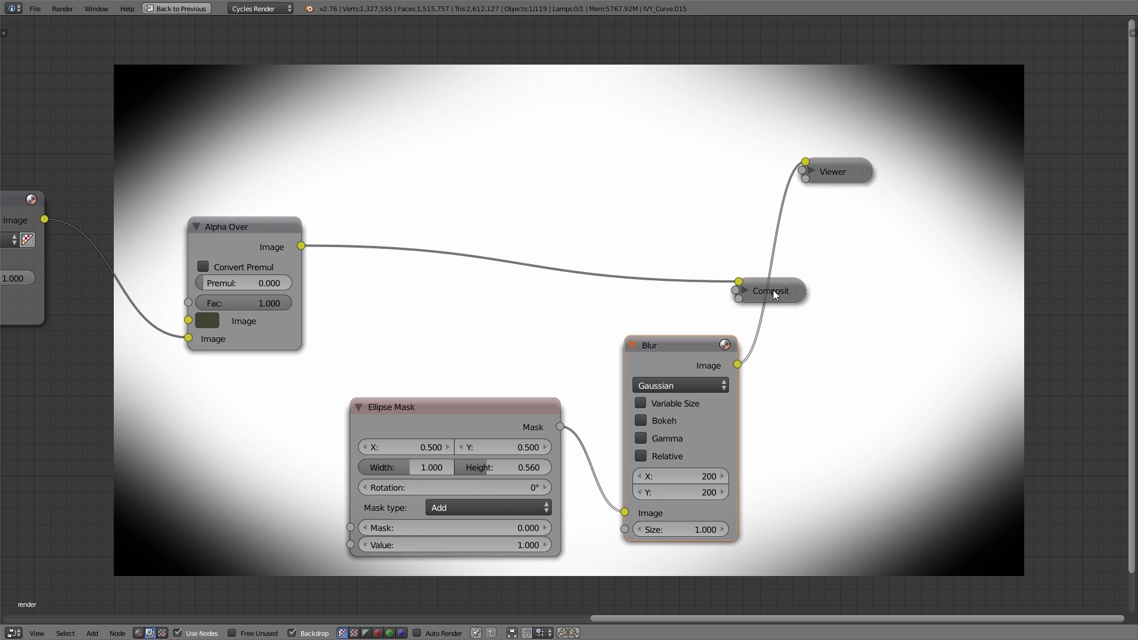
Step: Spread the Viewer and Composite nodes outward and move the Ellipse Mask and its Blur node closer beneath Alpha Over
drag(773, 290, 1002, 327)
drag(840, 168, 1014, 235)
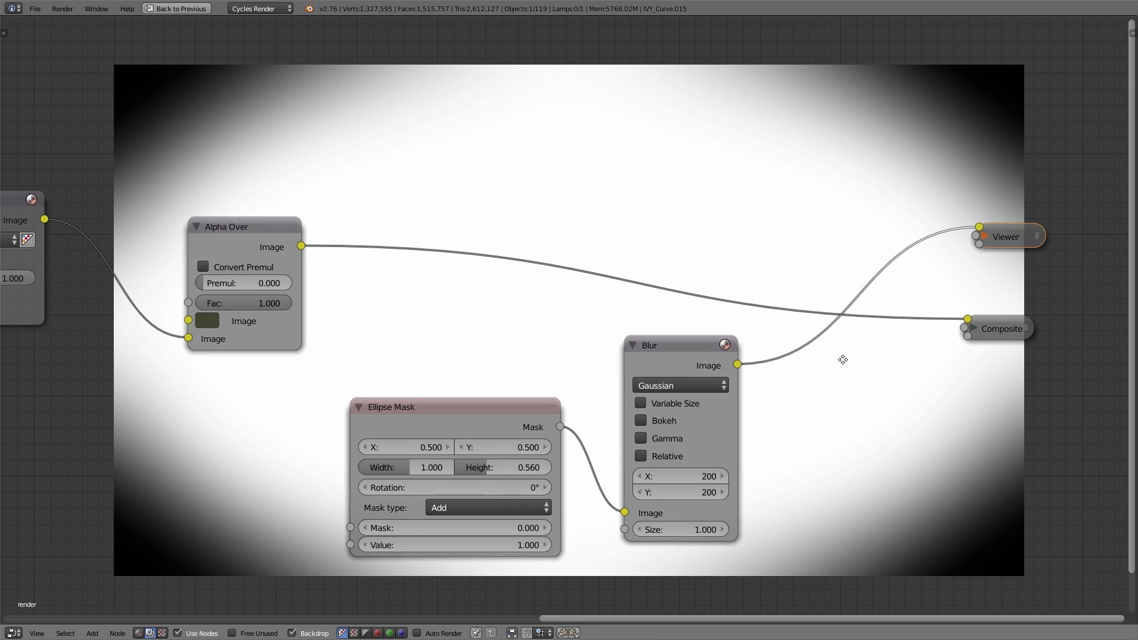
middle_drag(843, 359, 860, 330)
click(507, 379)
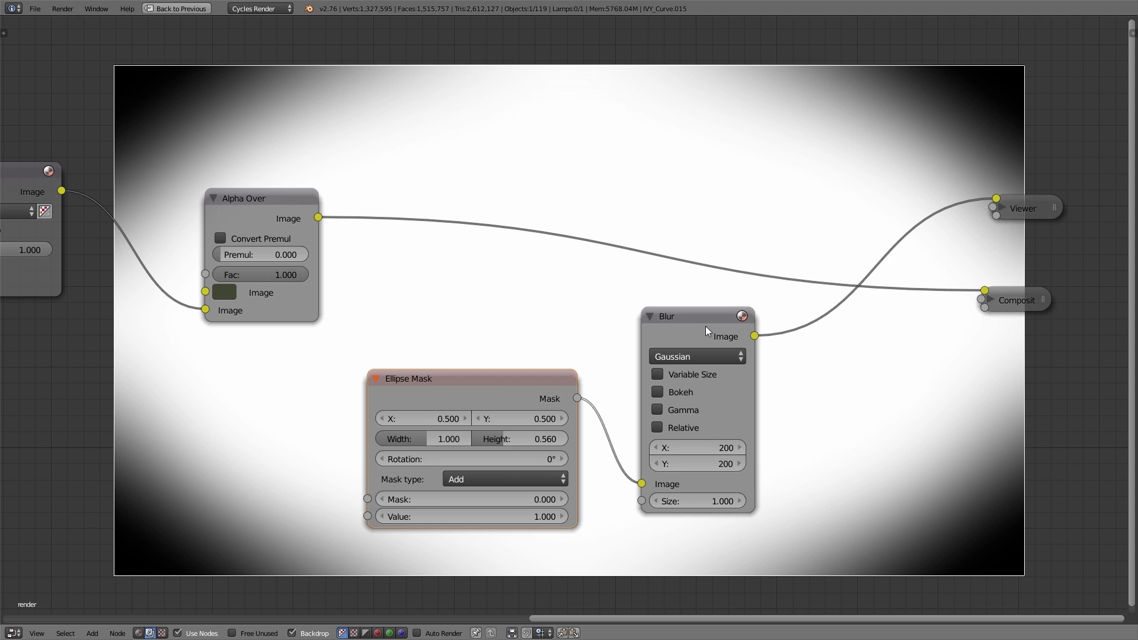
shift+click(705, 326)
key(g)
click(432, 322)
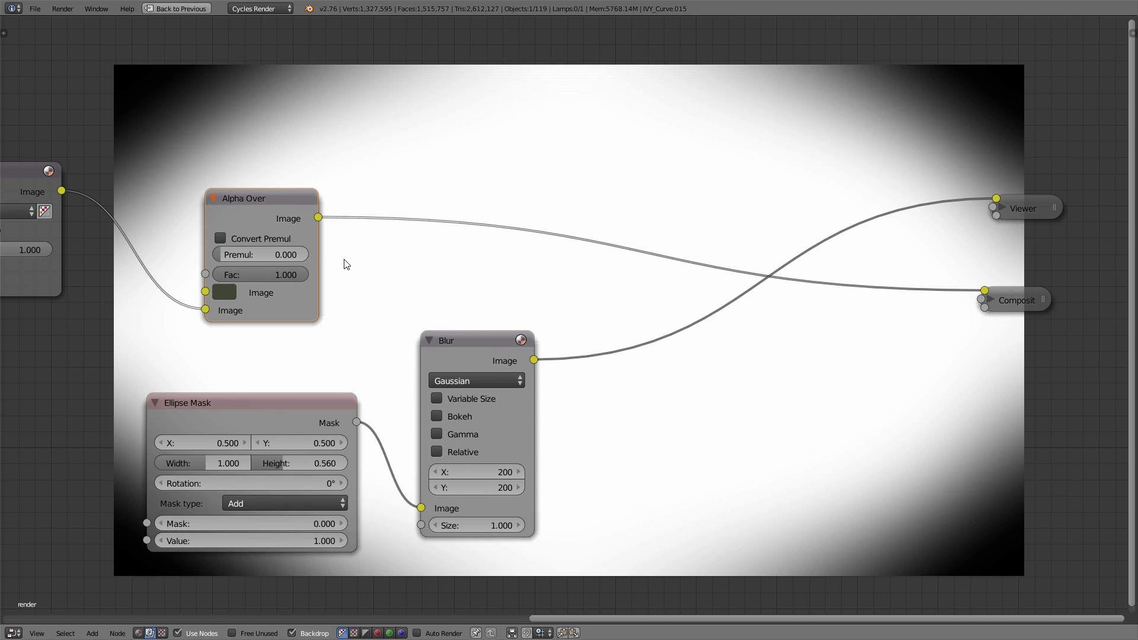
Step: Insert a Mix node between the Blur and the Viewer, with the Alpha Over image feeding its first image input
key(shift+a)
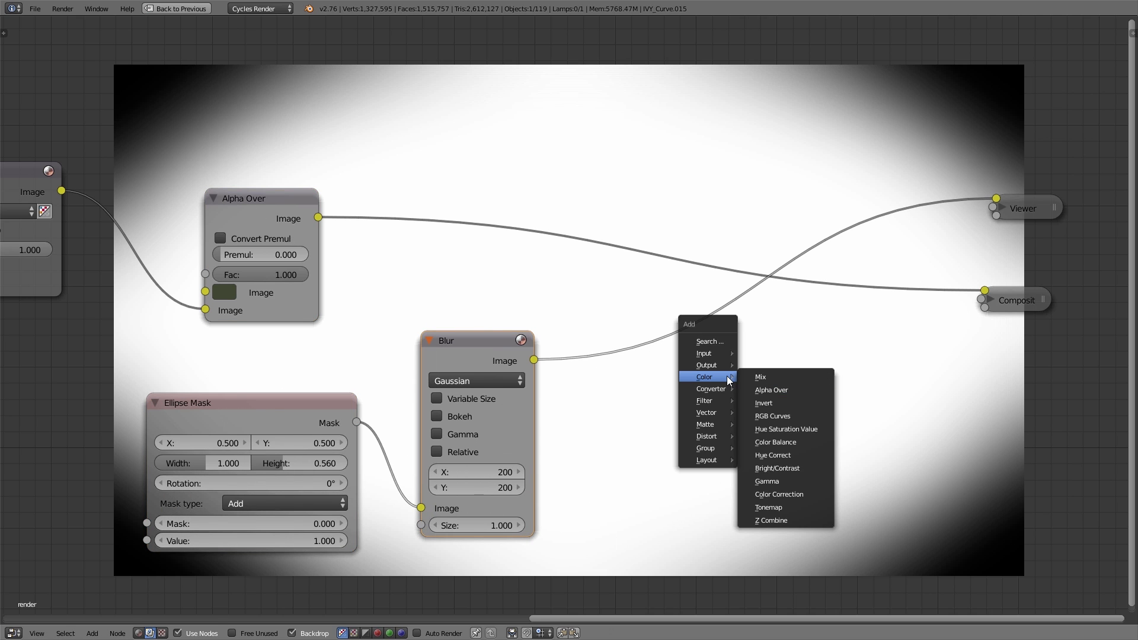
click(760, 377)
click(626, 318)
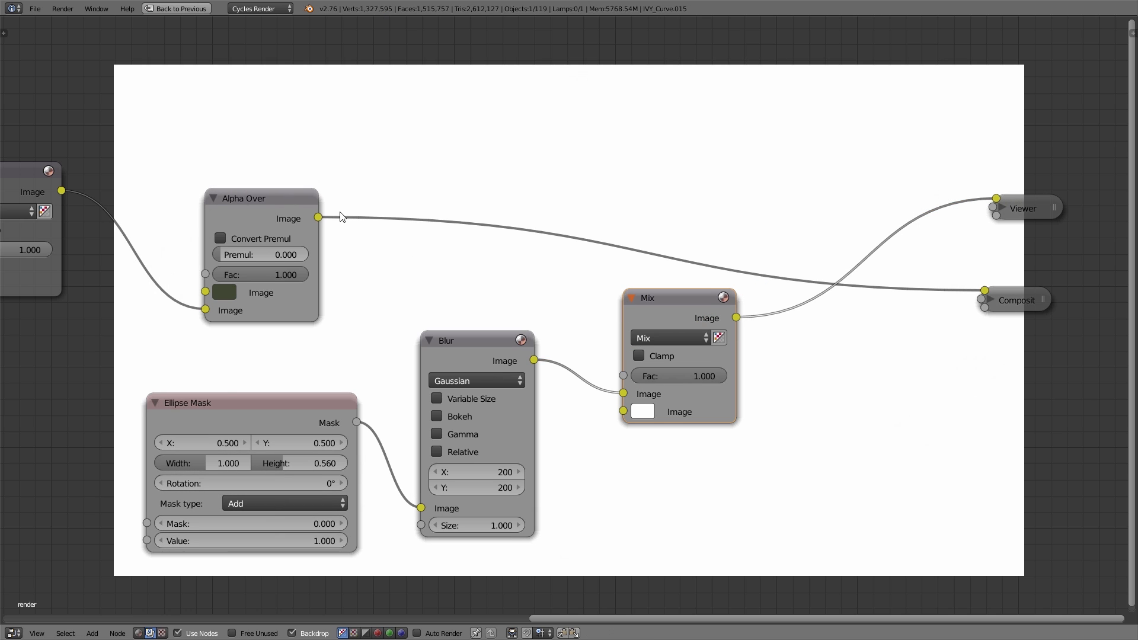
drag(321, 215, 624, 389)
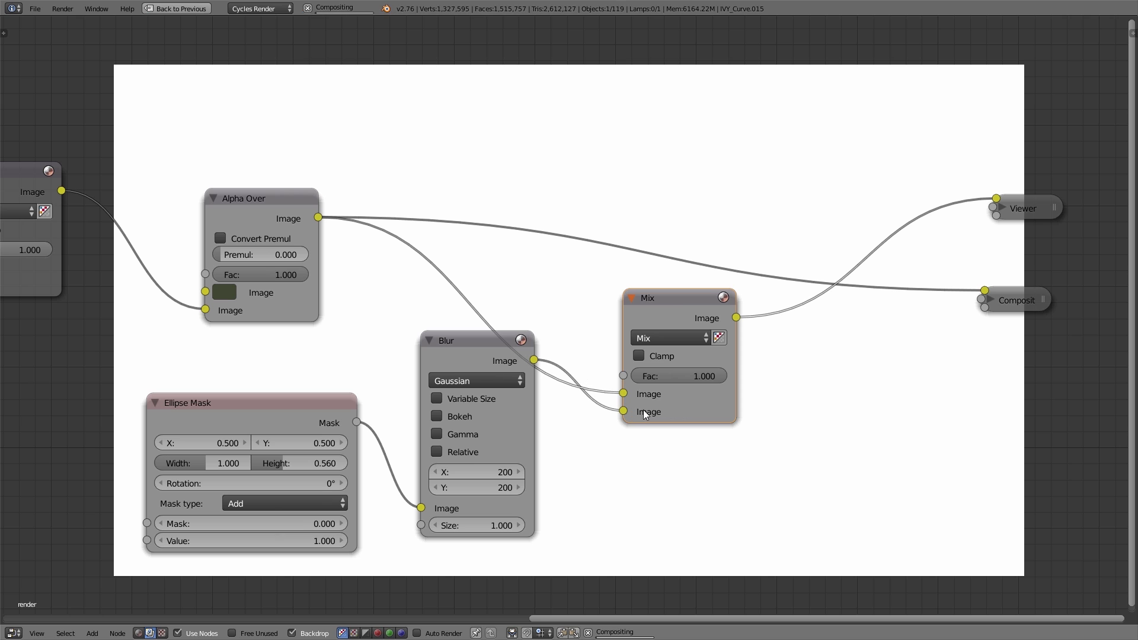
Step: Change the Mix node's blend mode to Multiply and lower its factor to 0.573
click(657, 338)
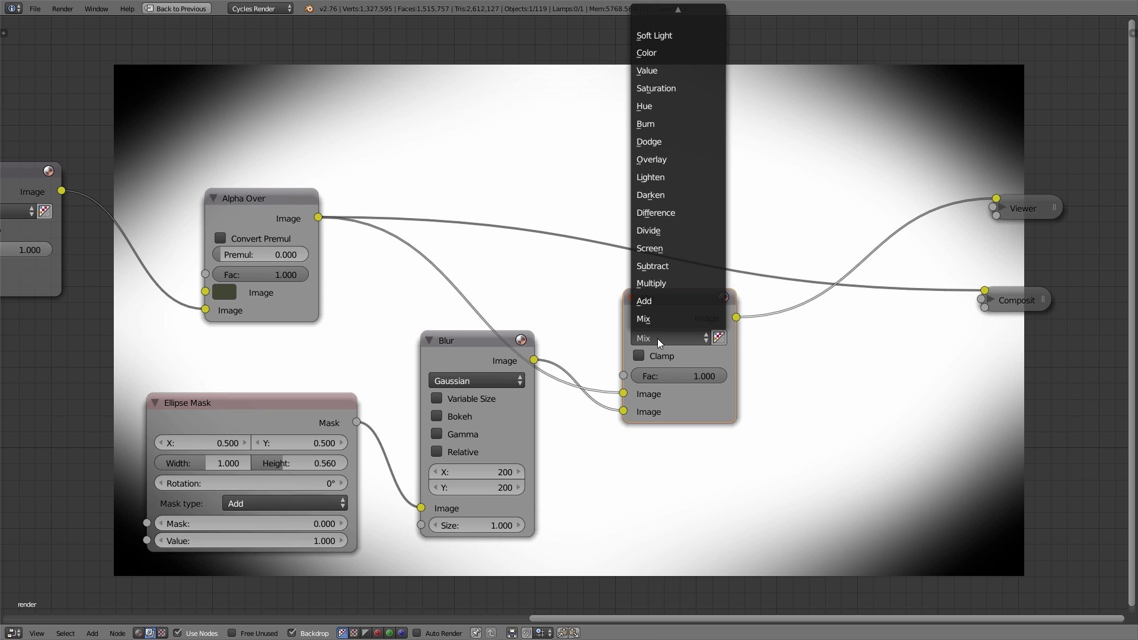
click(662, 286)
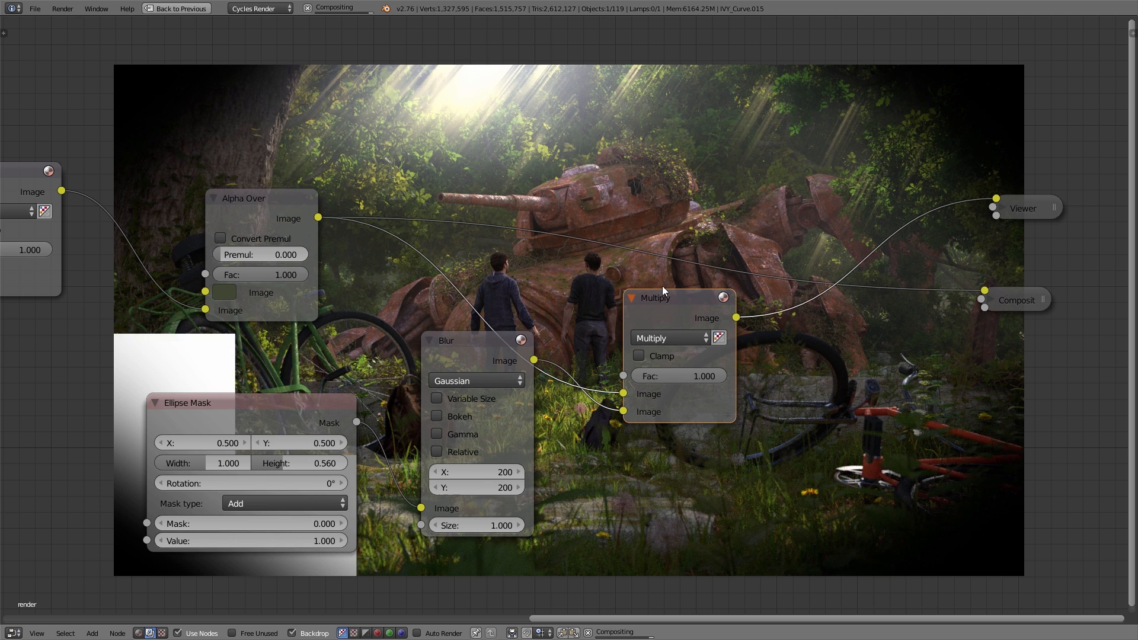
drag(705, 376, 666, 375)
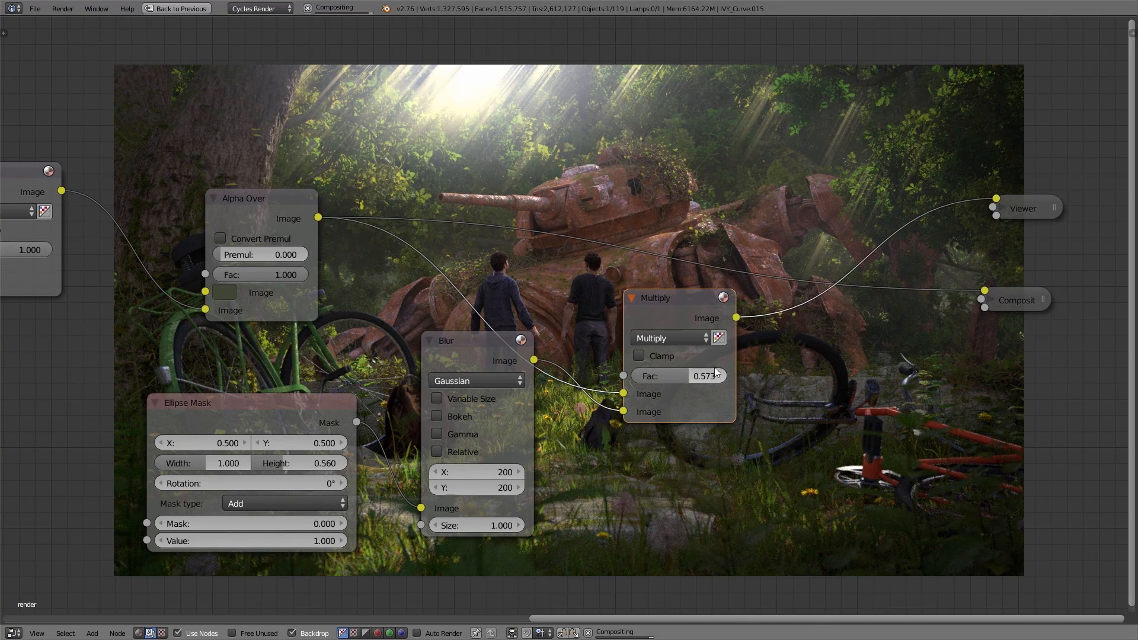
Step: Link the Multiply output to the Composite node and move the Composite and Viewer nodes farther from Multiply
drag(736, 317, 973, 295)
middle_drag(940, 332, 567, 435)
scroll(646, 390, up, 1)
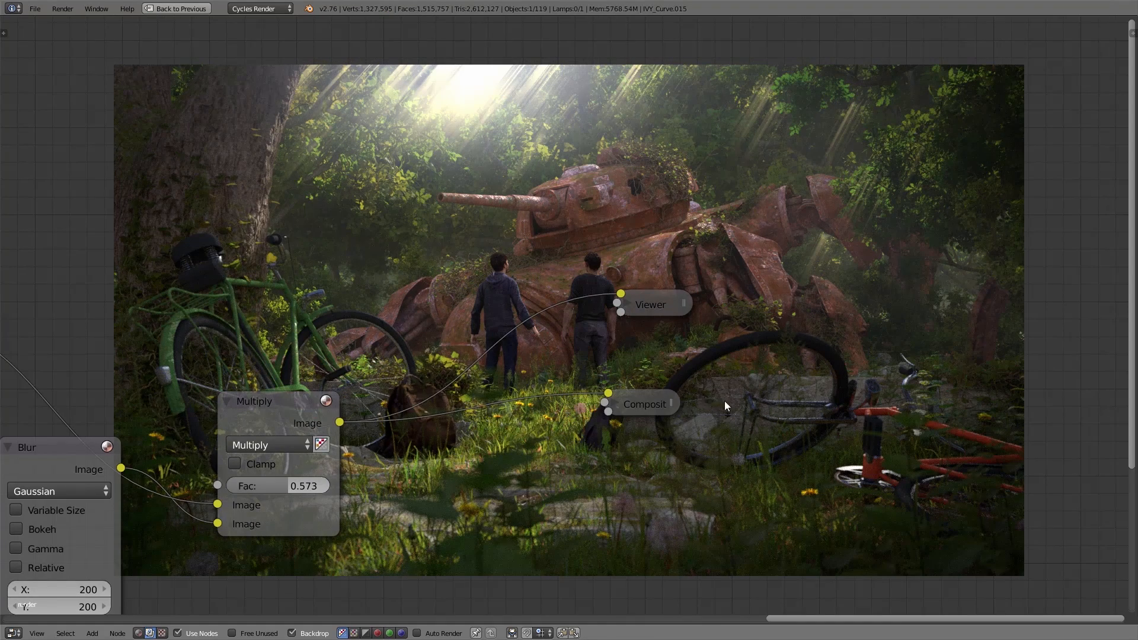
drag(646, 403, 799, 408)
drag(648, 301, 781, 299)
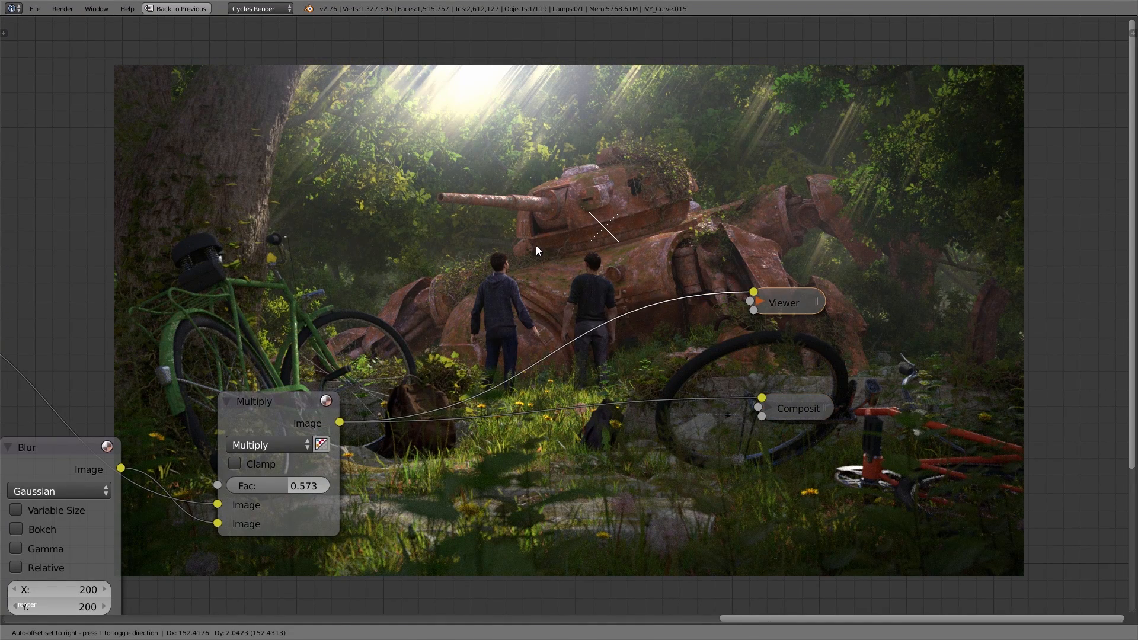
Step: Try an RGB Curves node after Multiply, feeding the outputs, with the middle of its combined curve raised to brighten the image
key(shift+a)
mouse_move(538, 249)
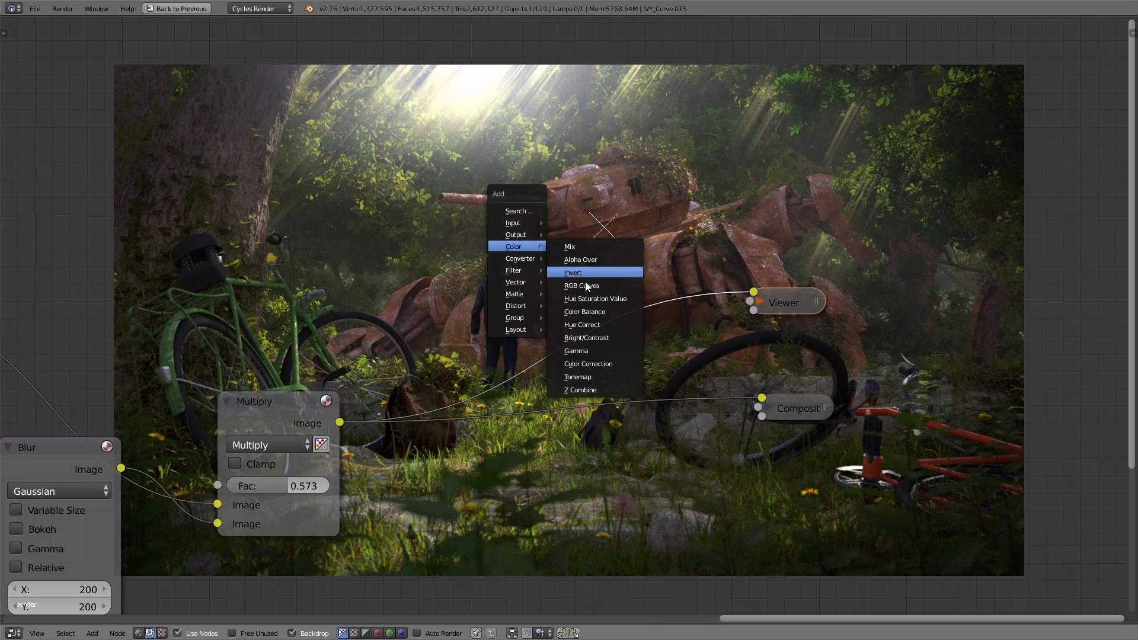
click(565, 285)
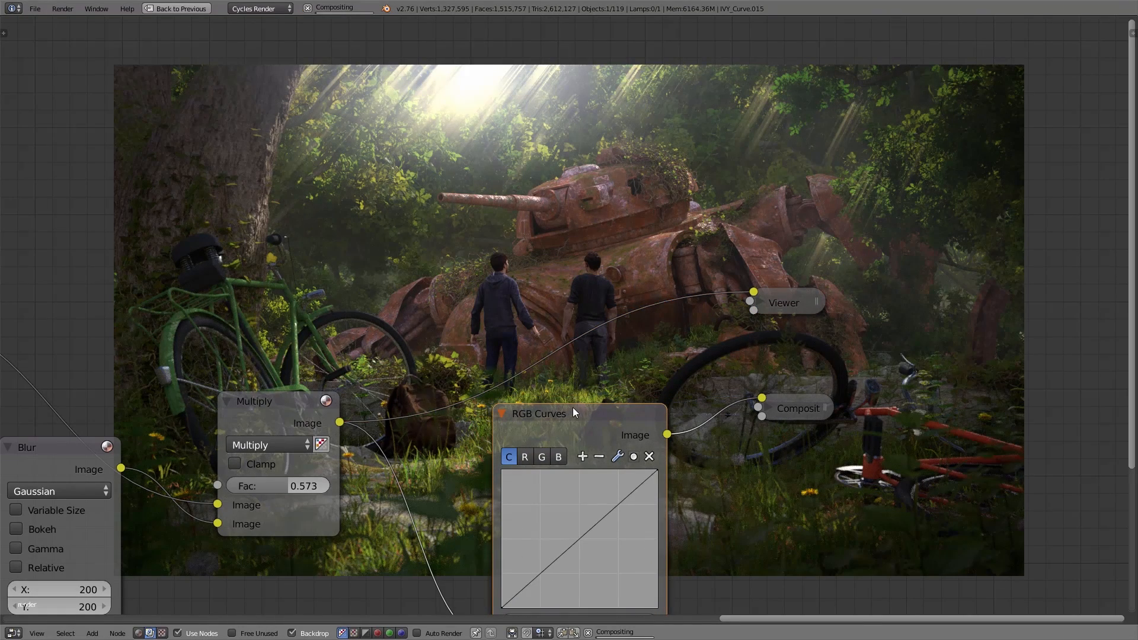
scroll(632, 429, up, 2)
ctrl+shift+click(599, 407)
drag(560, 563, 552, 531)
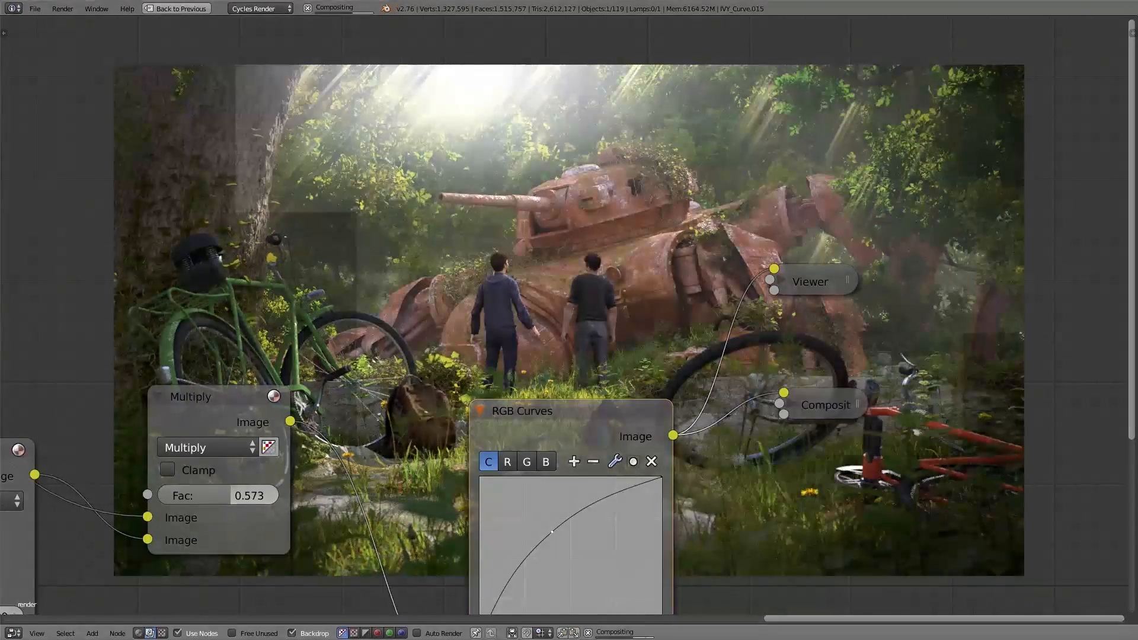
Step: Remove the RGB Curves node and link the Multiply output back to the Composite node
middle_drag(771, 484, 790, 336)
key(ctrl+x)
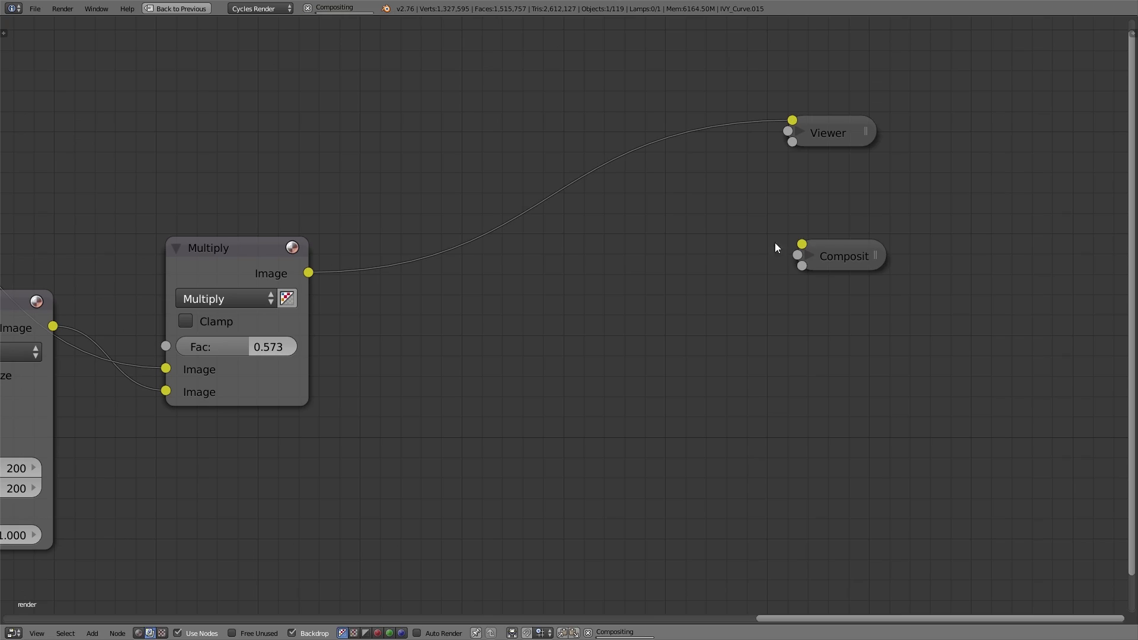
drag(798, 255, 310, 272)
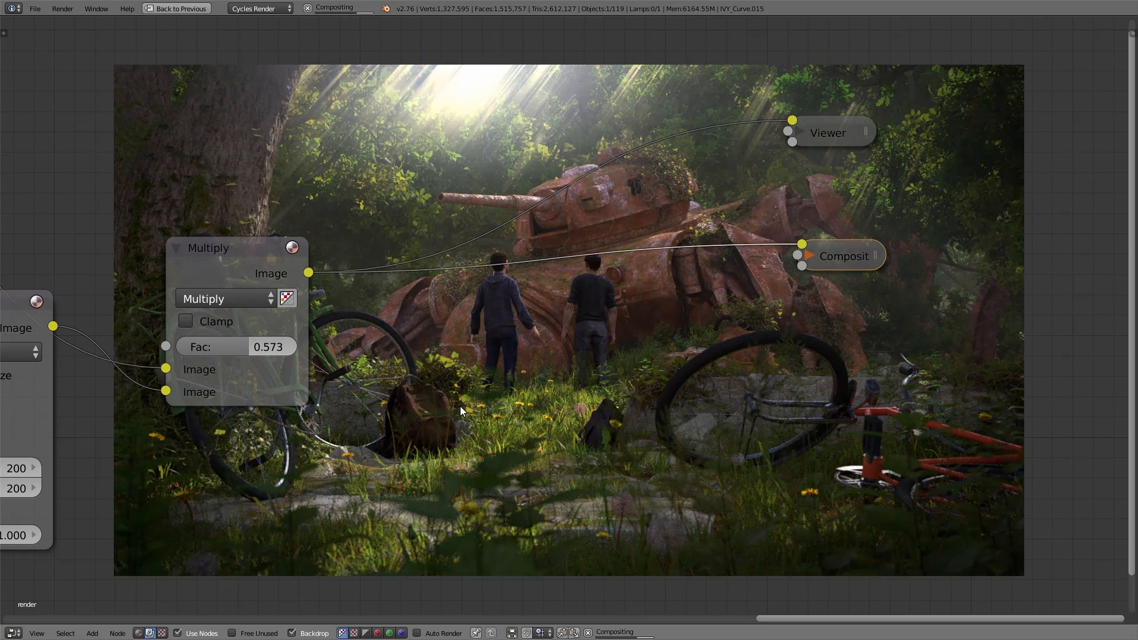
Step: Restore the multi-editor layout and set the scene's colour management exposure to 1.000
key(ctrl+Up)
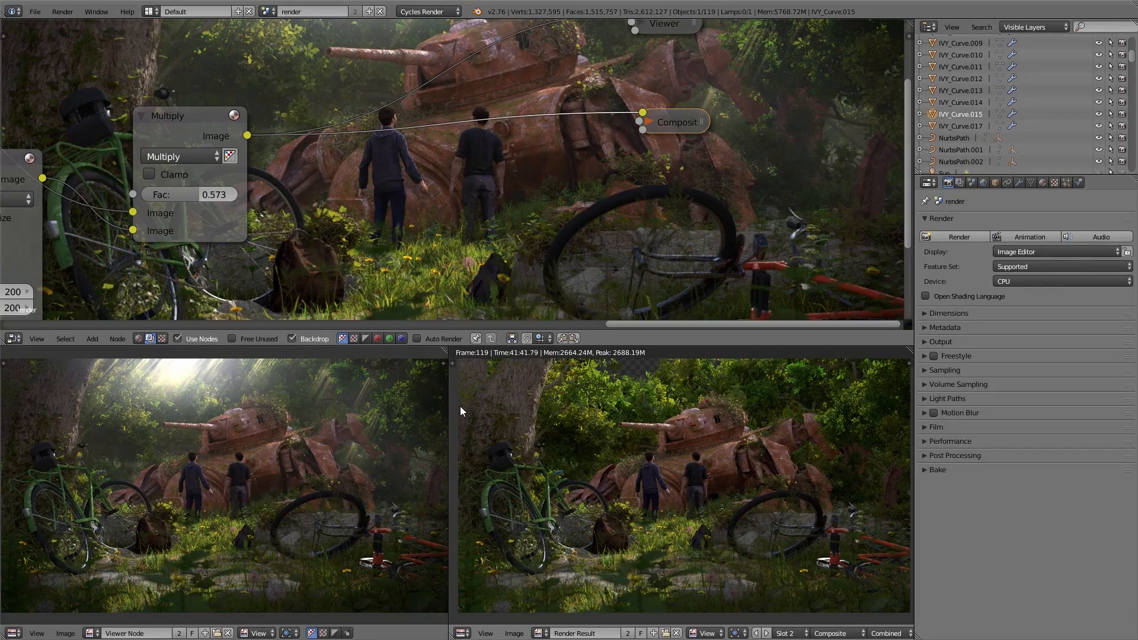
scroll(603, 191, down, 1)
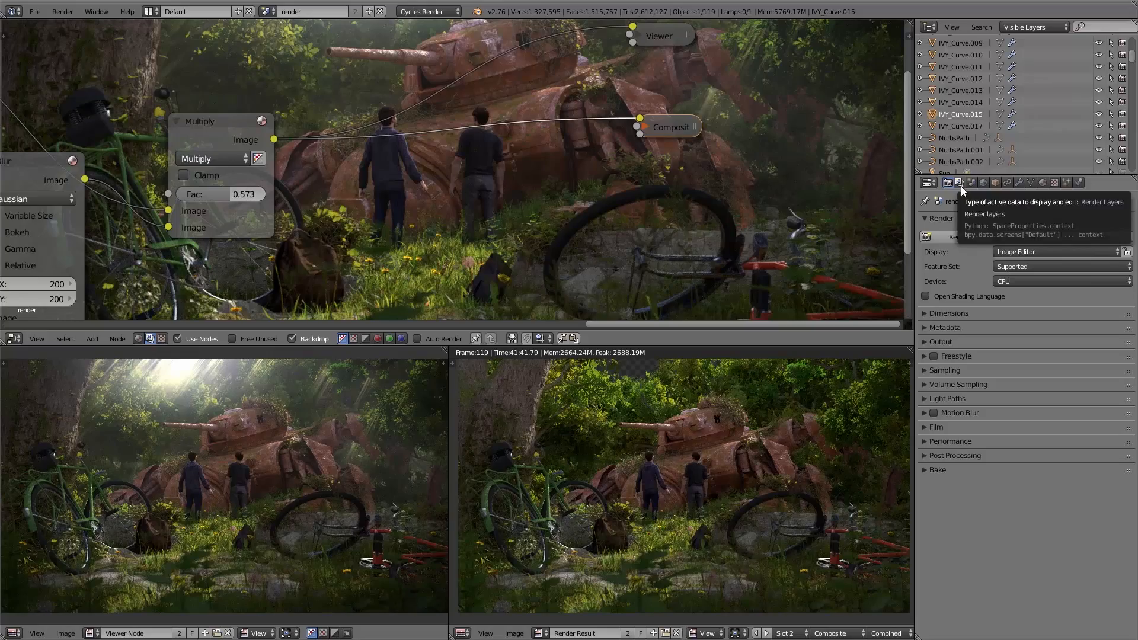
click(973, 182)
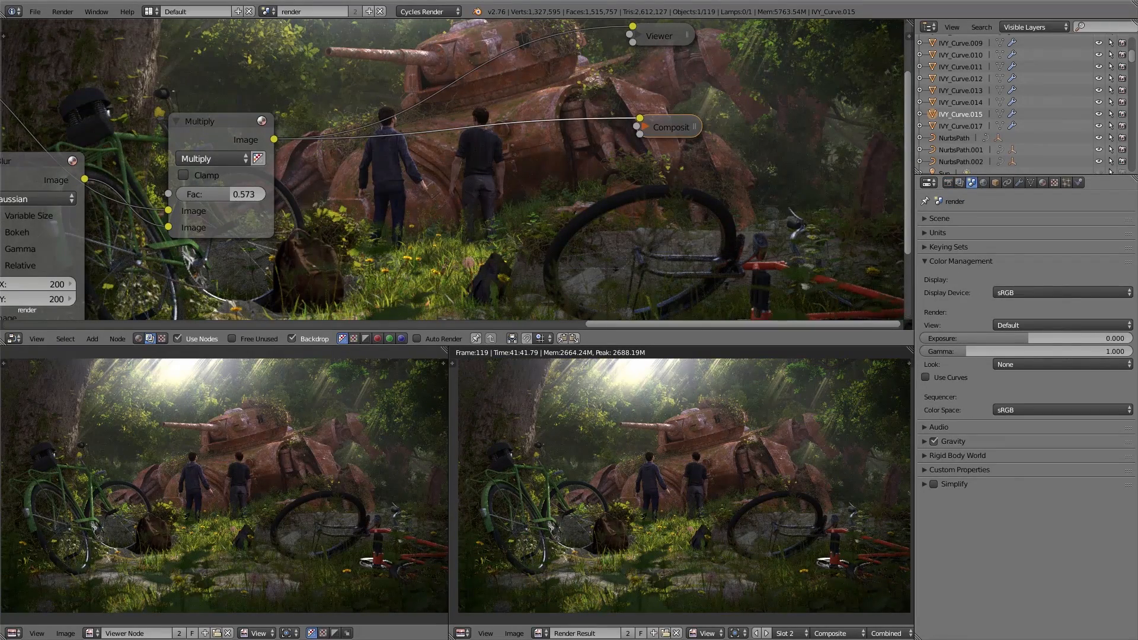
drag(1009, 340, 1031, 339)
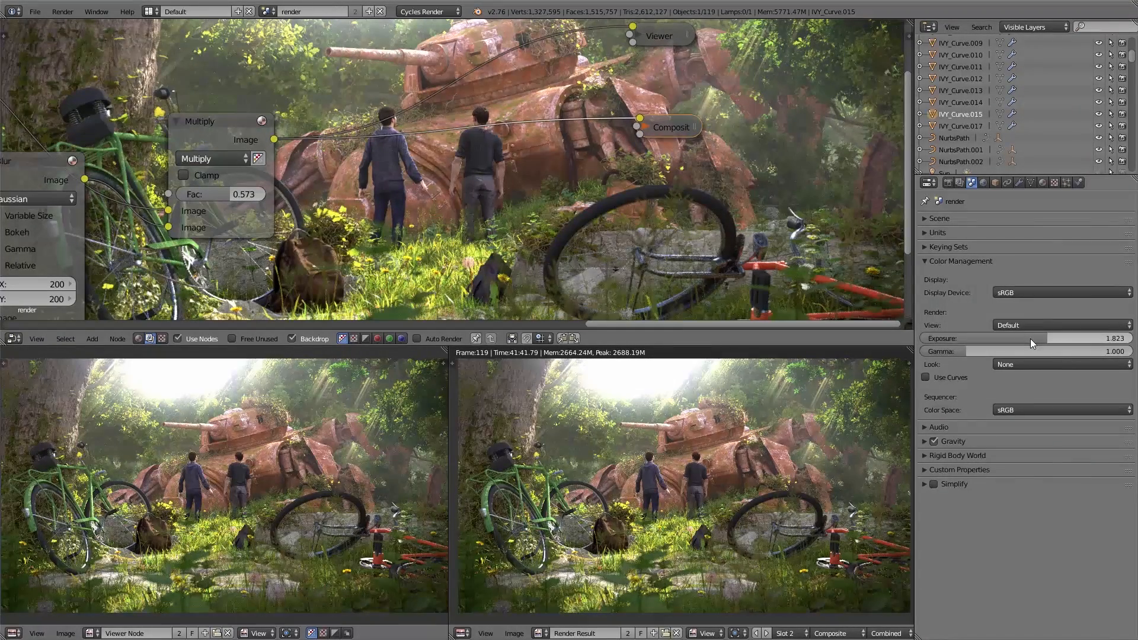
click(1048, 338)
text(1)
key(Return)
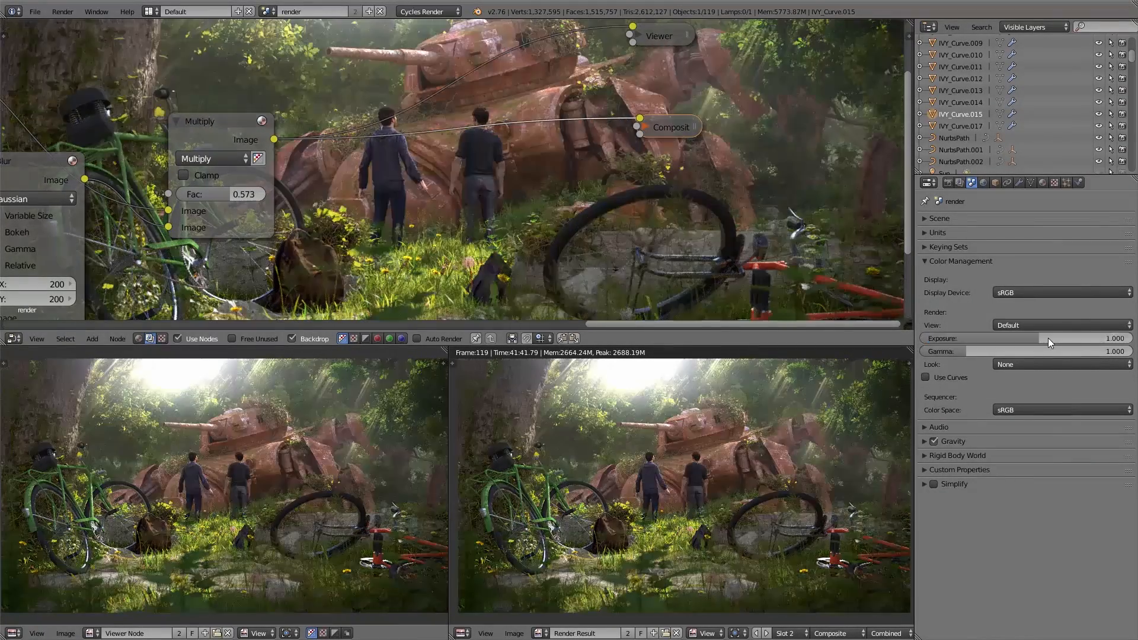
Step: Set the colour management gamma to 1.500 and the view transform to Film
drag(985, 352, 988, 349)
click(988, 348)
text(1.5)
key(Return)
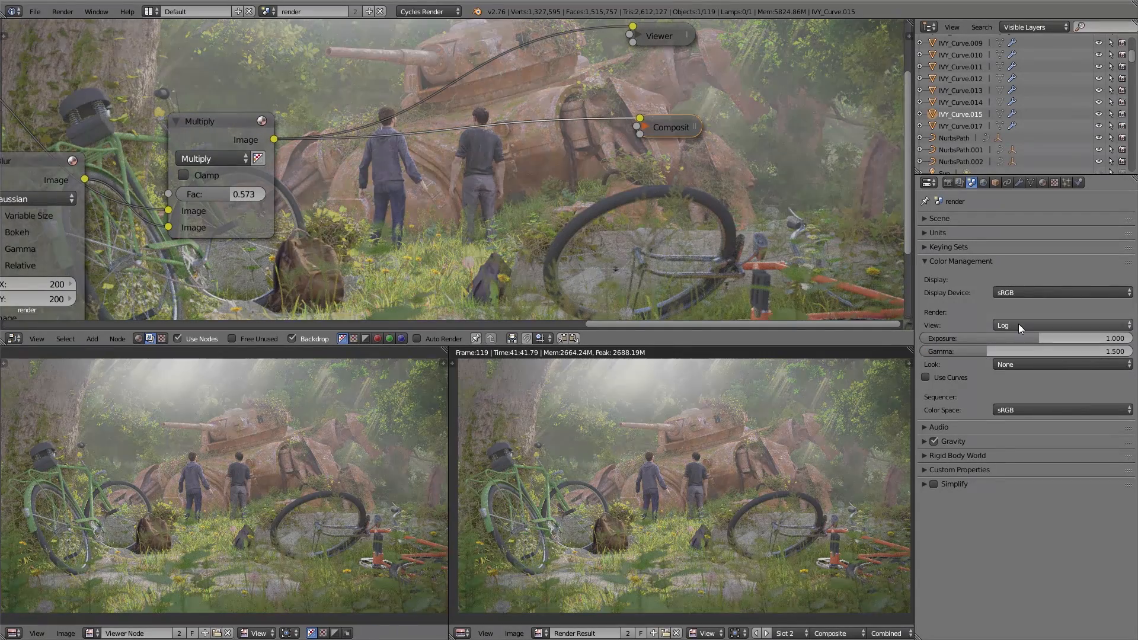
click(1018, 323)
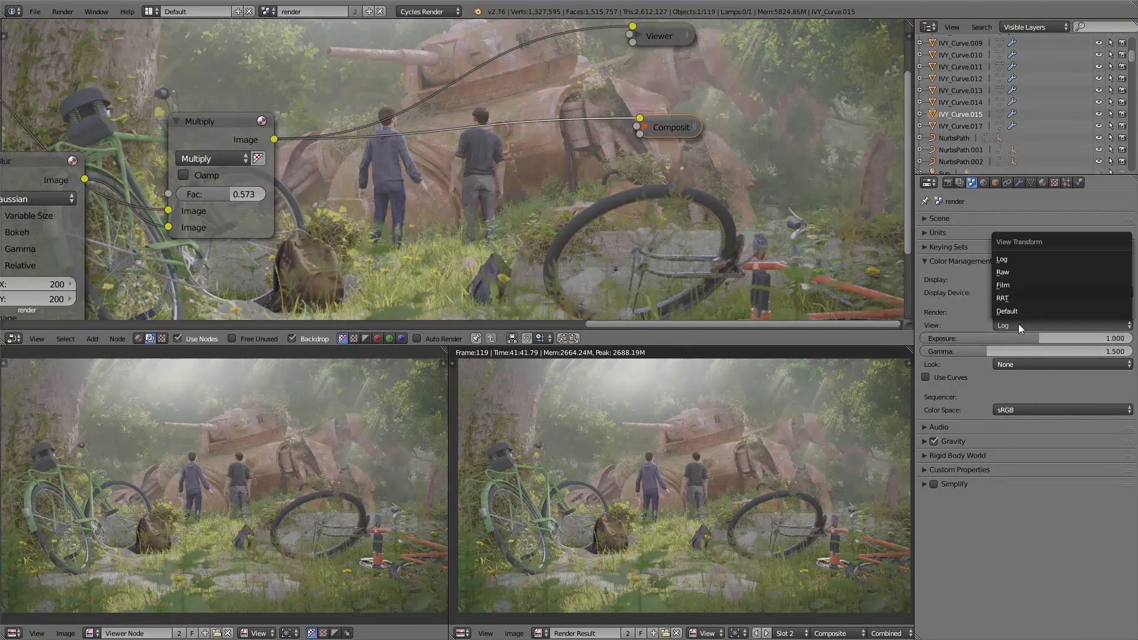
click(1018, 285)
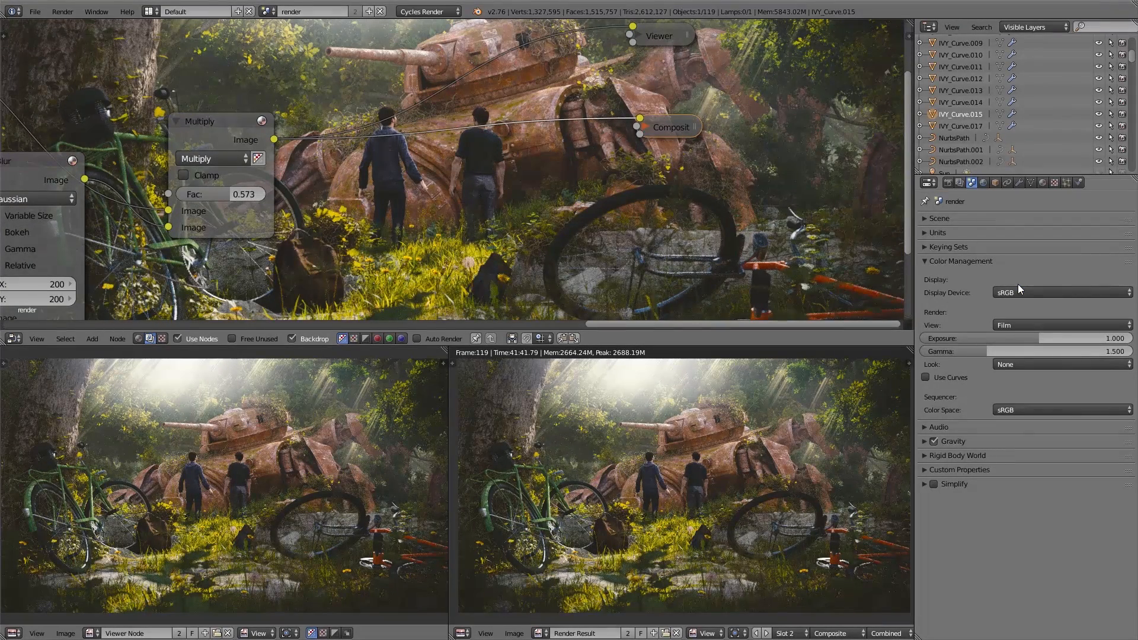
Step: Cycle through the colour management looks, comparing the Agfacolor and Agfachrome film presets on the image
click(1009, 367)
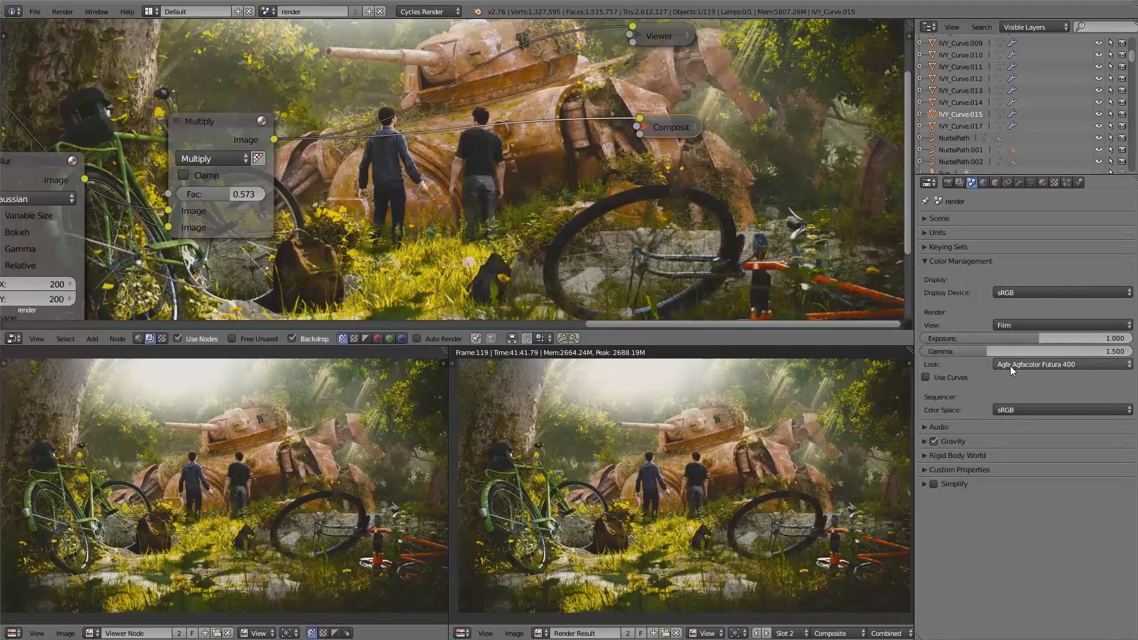
ctrl+scroll(1009, 365, down, 2)
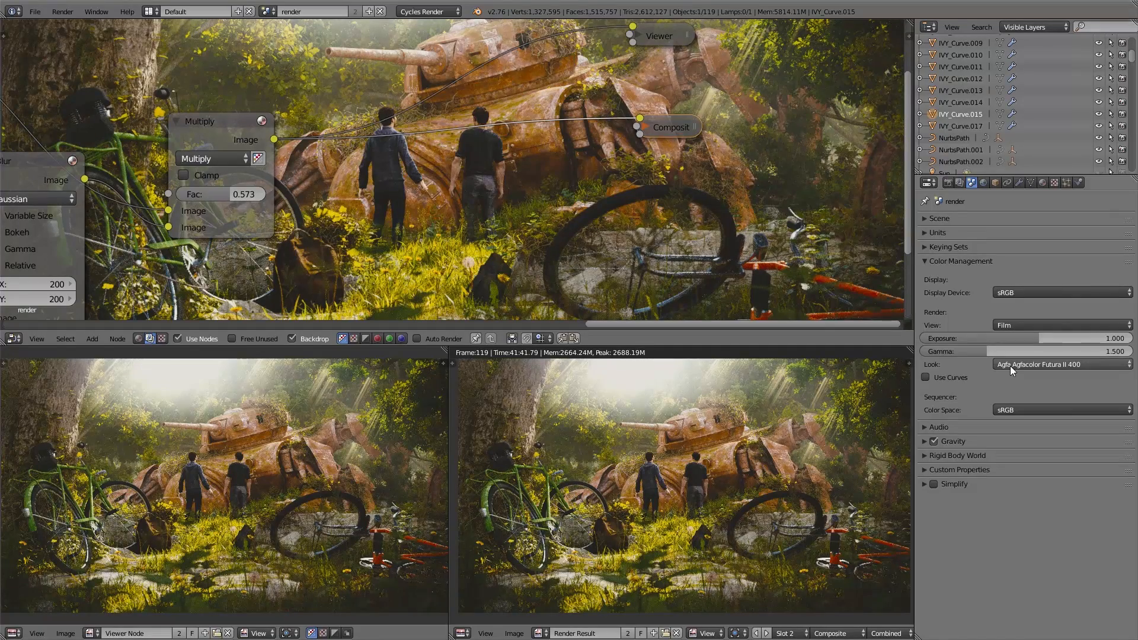
ctrl+scroll(1010, 365, down, 1)
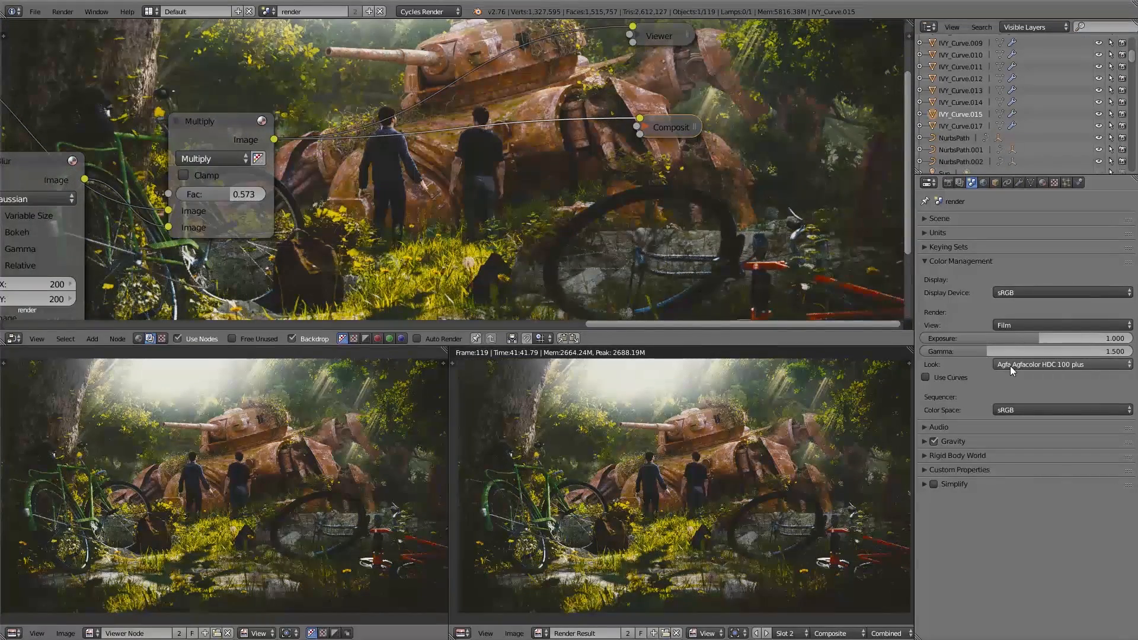
ctrl+scroll(1010, 365, down, 2)
ctrl+scroll(1010, 365, up, 1)
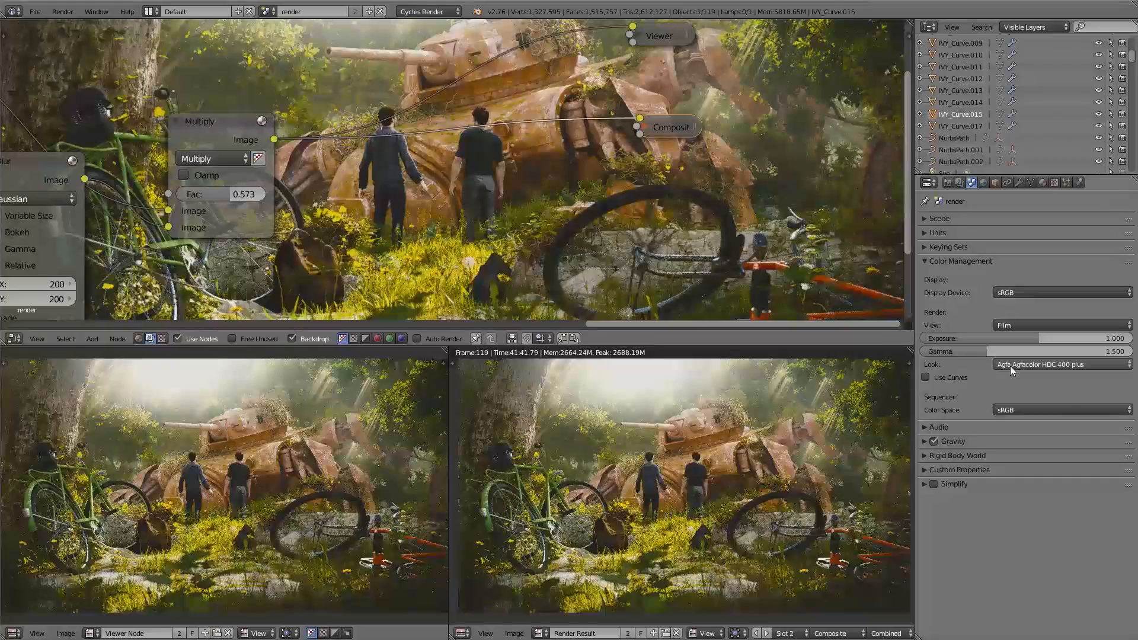
ctrl+scroll(1012, 365, down, 2)
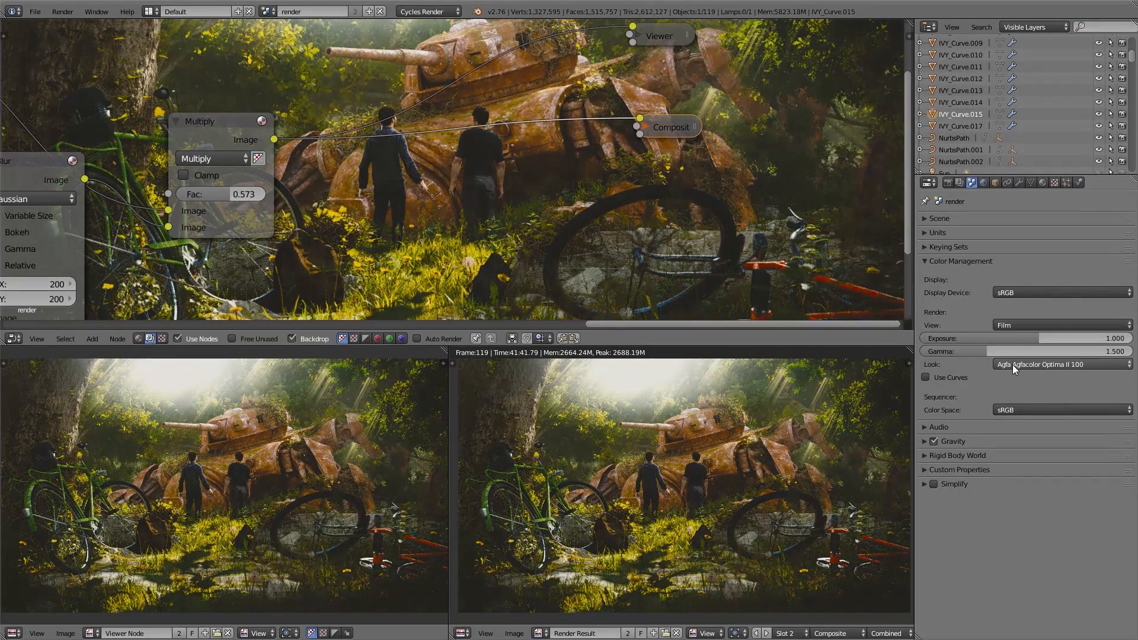
ctrl+scroll(1012, 364, down, 1)
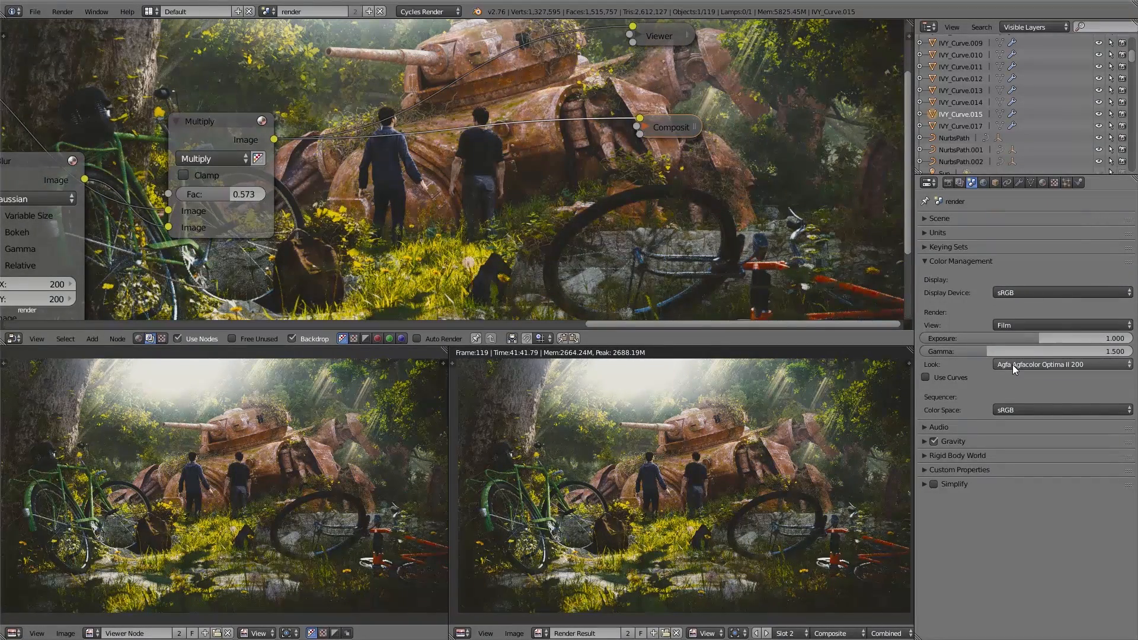
ctrl+scroll(1012, 364, down, 3)
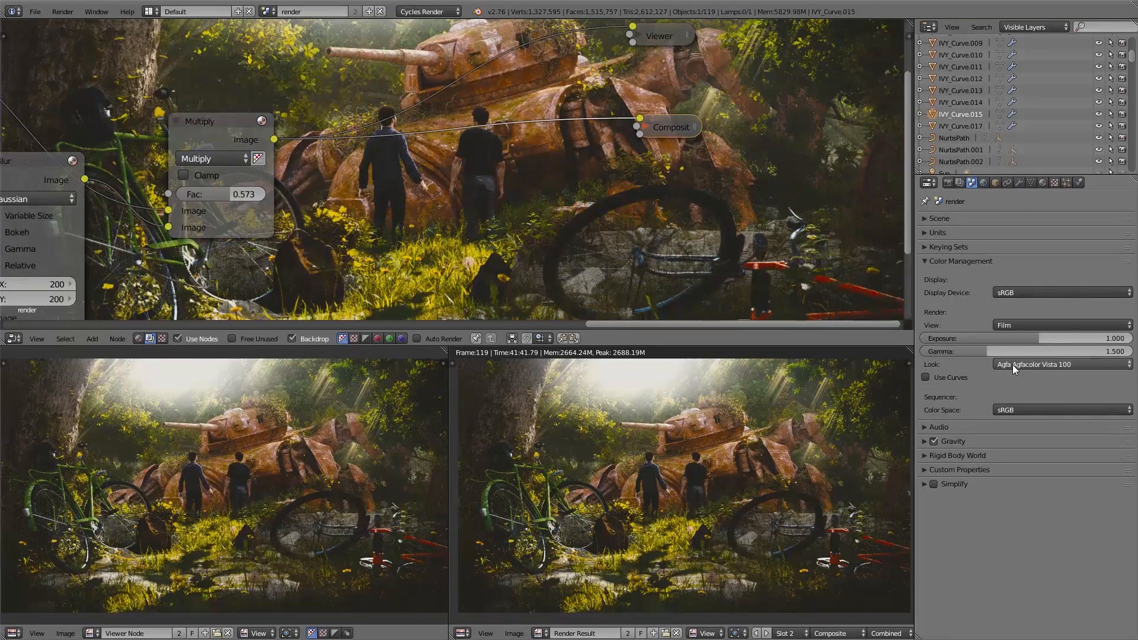
ctrl+scroll(1012, 364, down, 1)
ctrl+scroll(1013, 365, down, 1)
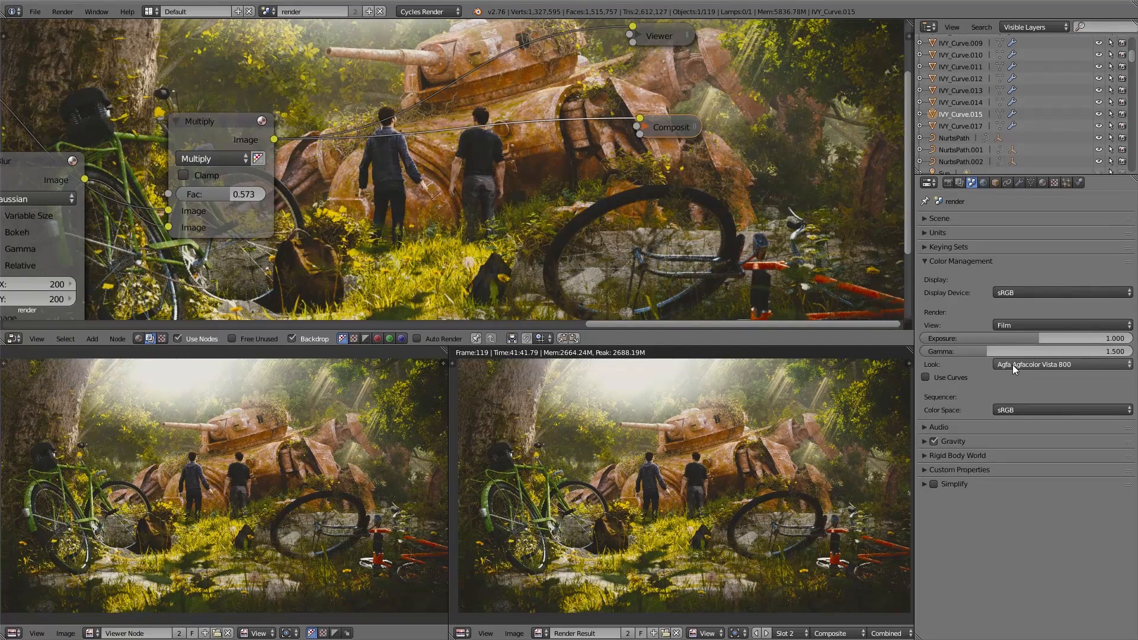
ctrl+scroll(1012, 365, down, 1)
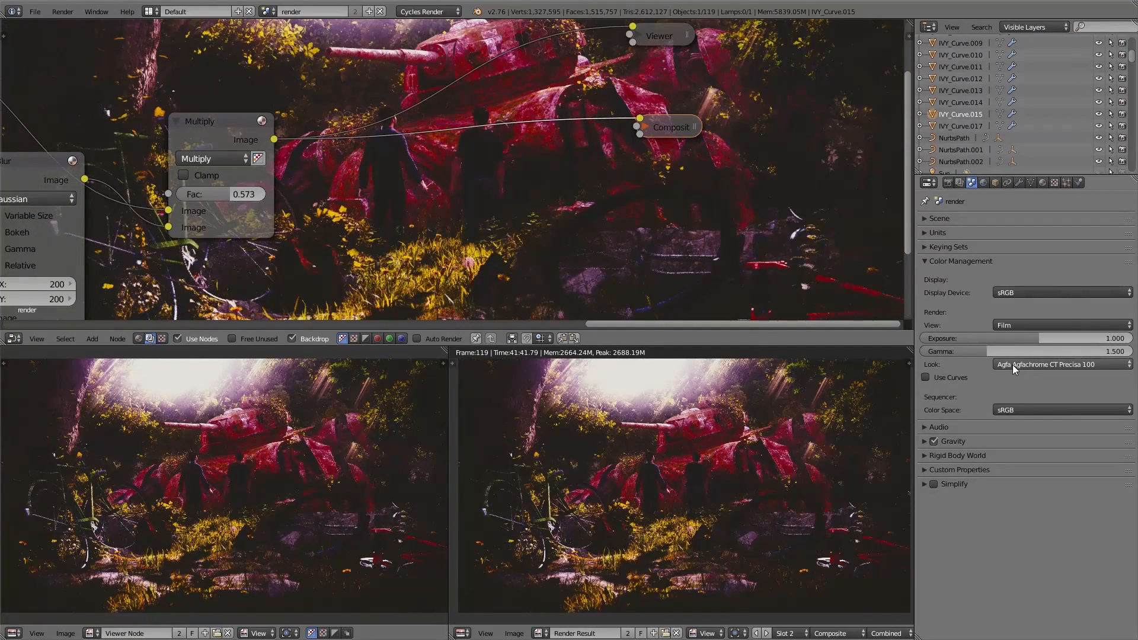
ctrl+scroll(1012, 365, down, 1)
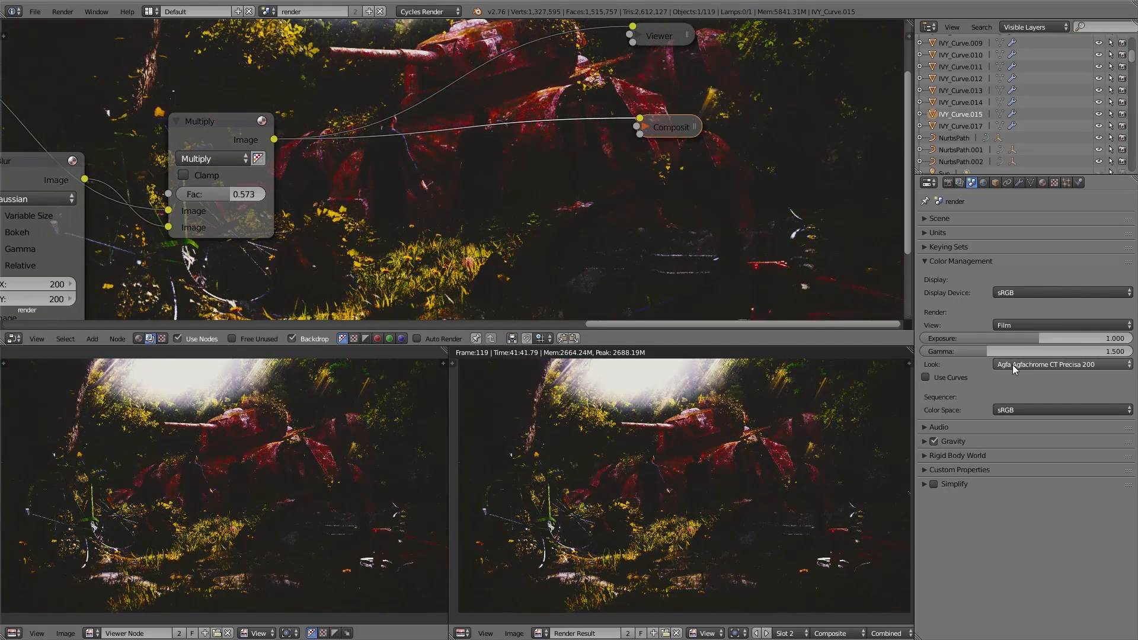
Step: Set the look to Agfa Agfacolor Futura II 200 and show the render result full screen
click(1012, 364)
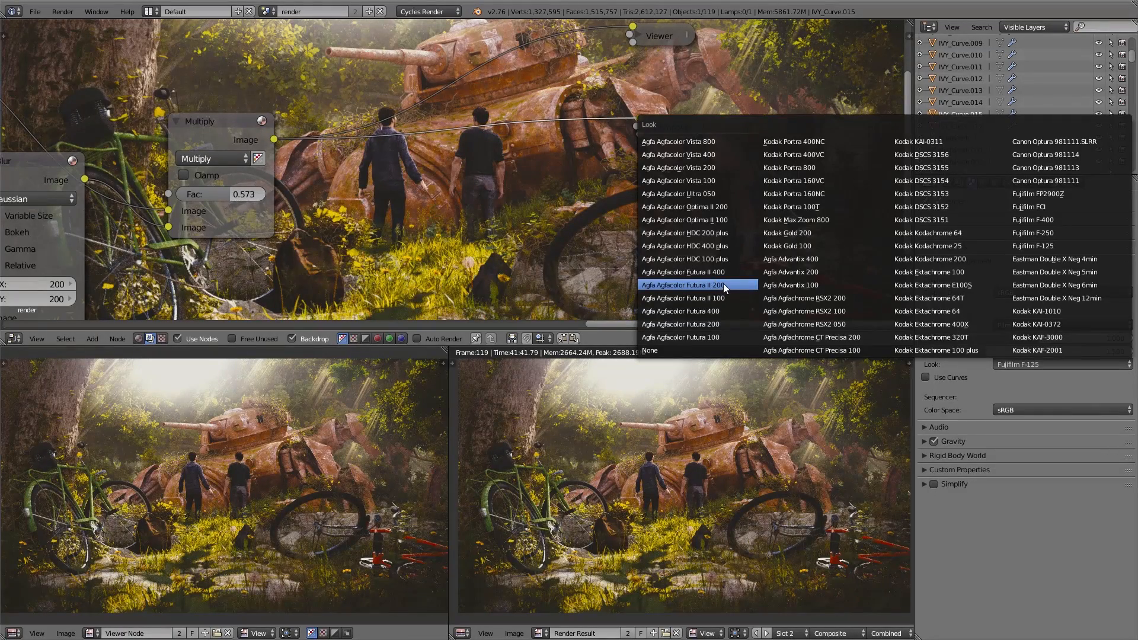
key(Return)
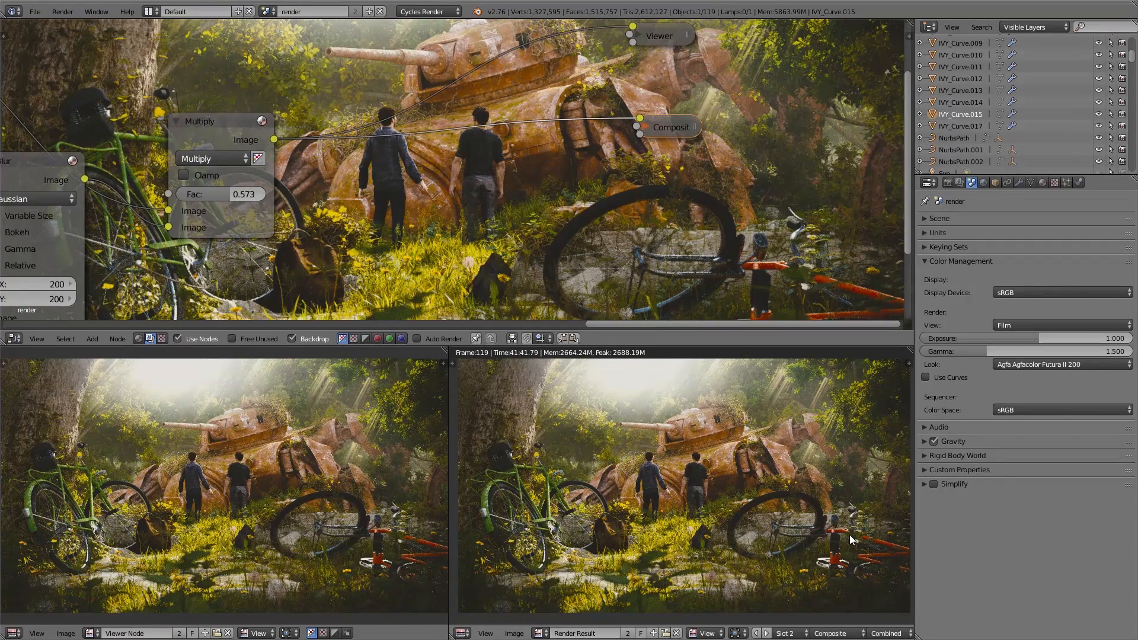
key(ctrl+Up)
scroll(584, 309, up, 2)
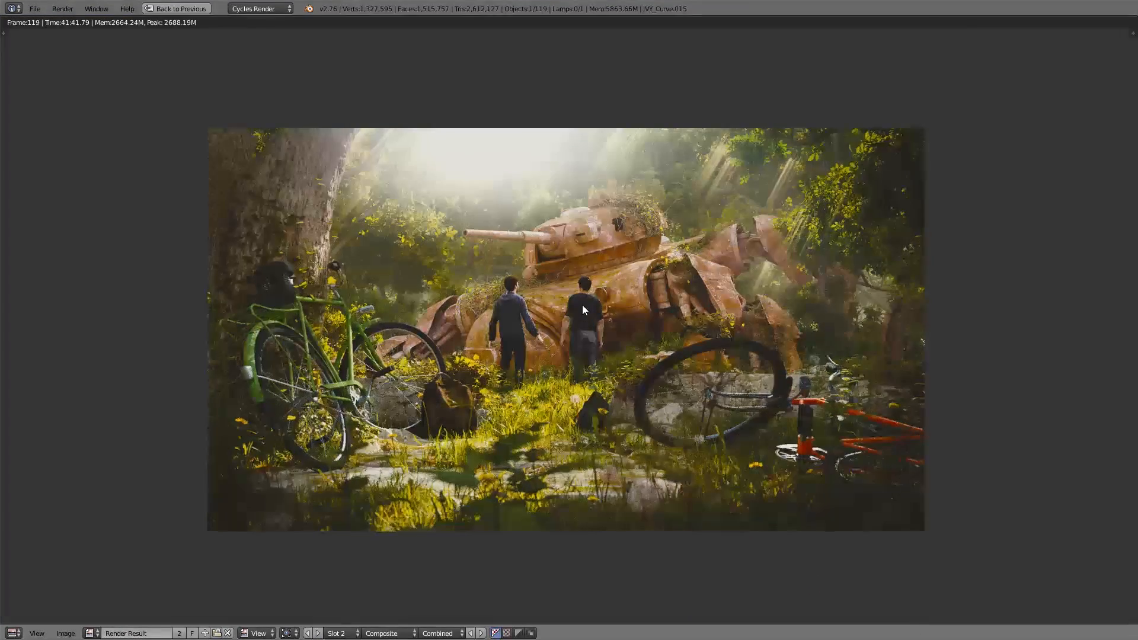
scroll(583, 305, up, 2)
scroll(582, 305, down, 1)
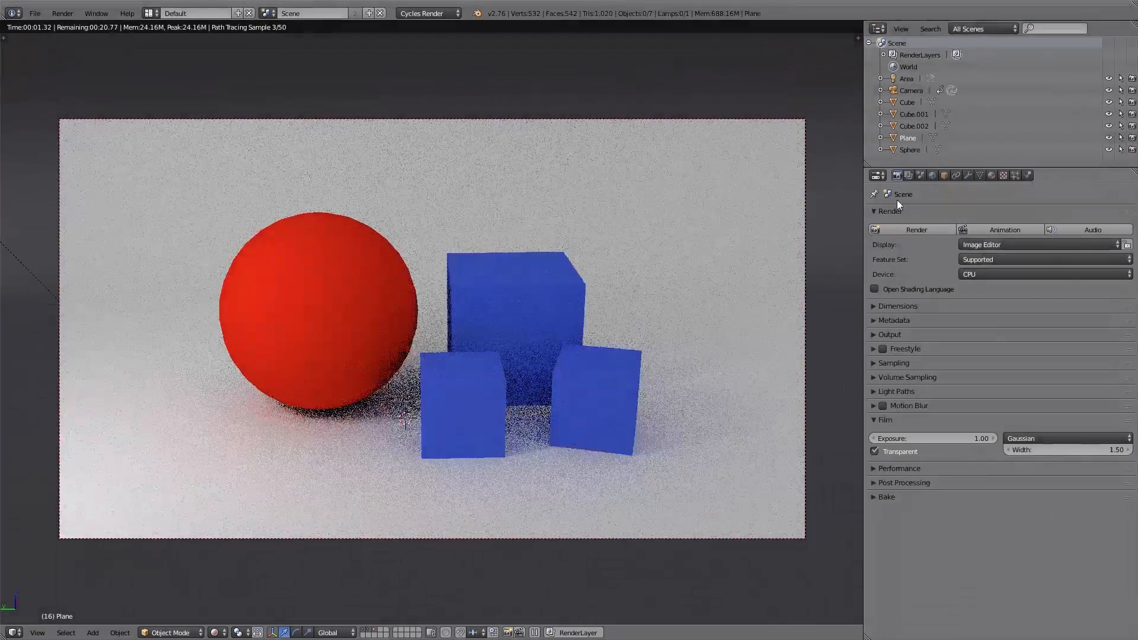
Step: Set the sphere-and-cubes scene's colour management exposure to about 0.619 and gamma to about 1.071
click(919, 175)
click(884, 375)
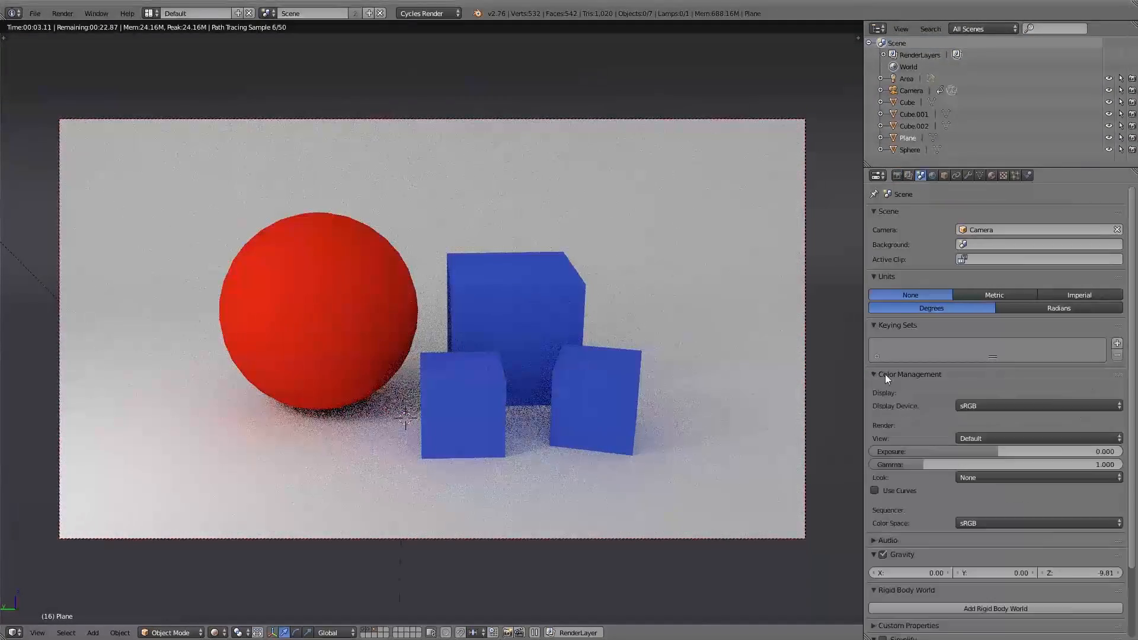
drag(987, 451, 1006, 452)
drag(926, 464, 929, 463)
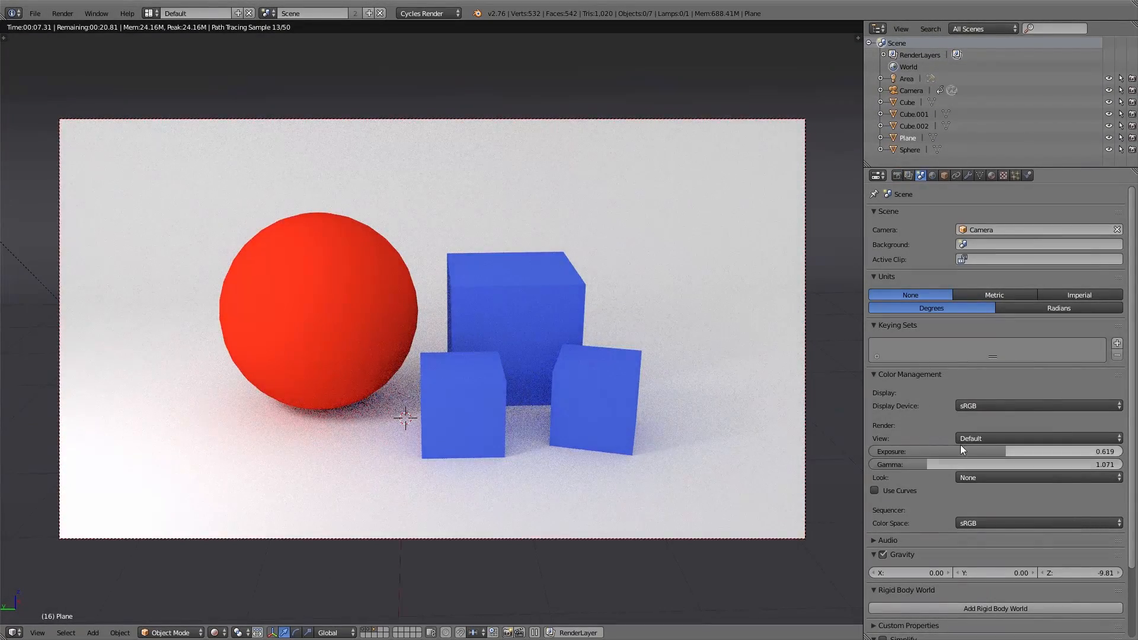
Step: Set the colour management view transform of the sphere-and-cubes scene to Film
click(963, 439)
click(975, 439)
click(981, 439)
click(978, 399)
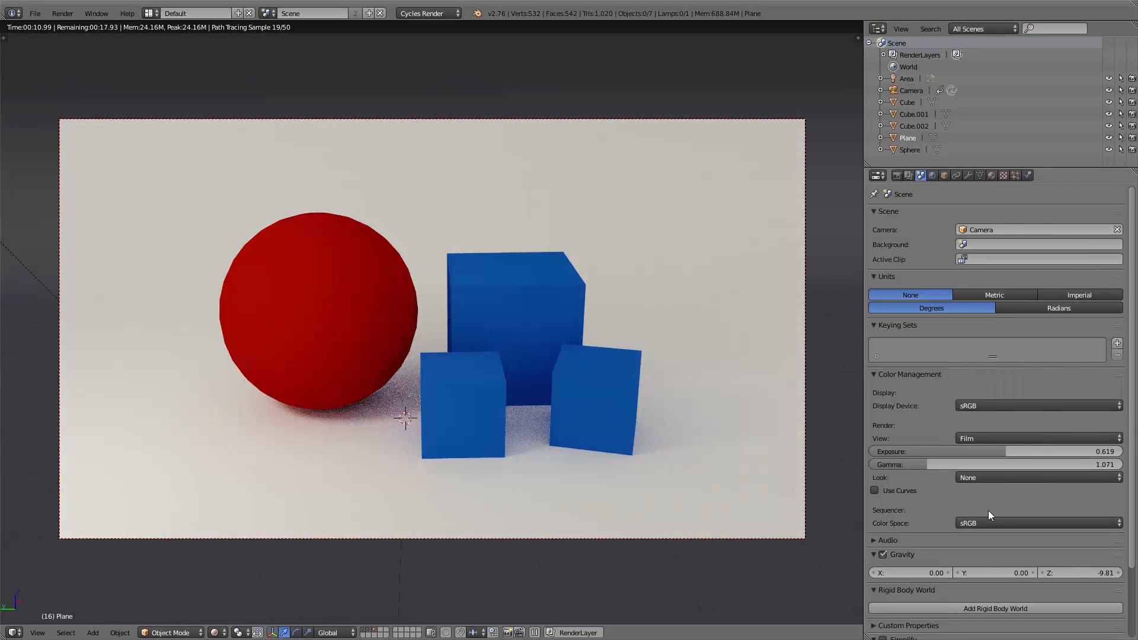
Step: Apply the Agfa Agfacolor Futura II 200 look, and cycle on to Agfa Agfachrome RSX2 100
click(984, 477)
click(694, 395)
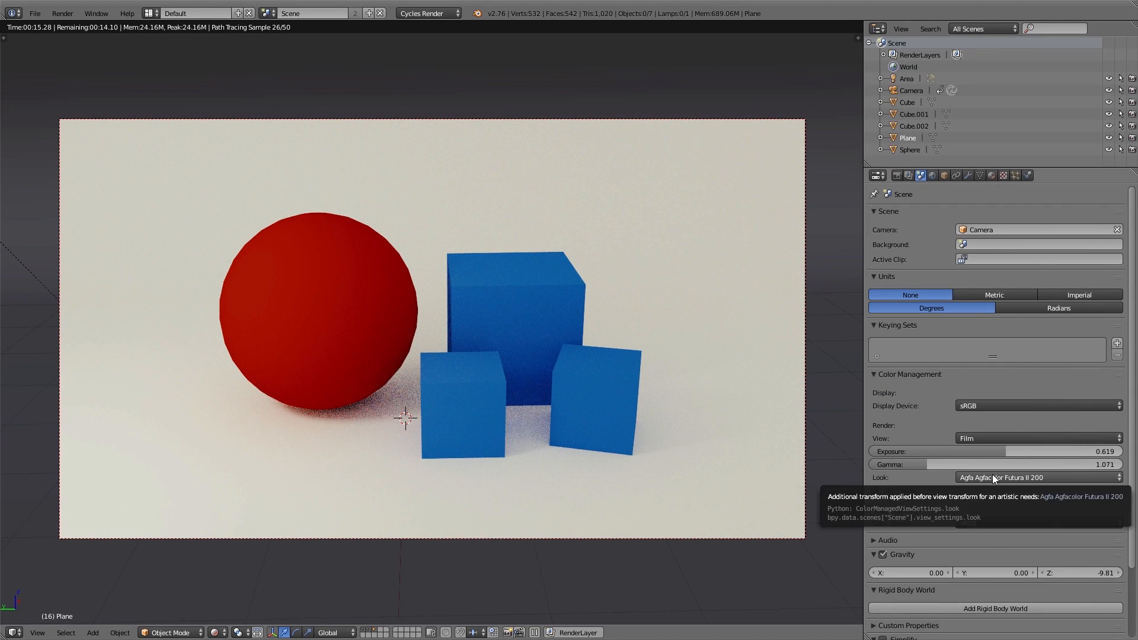
ctrl+scroll(993, 475, down, 8)
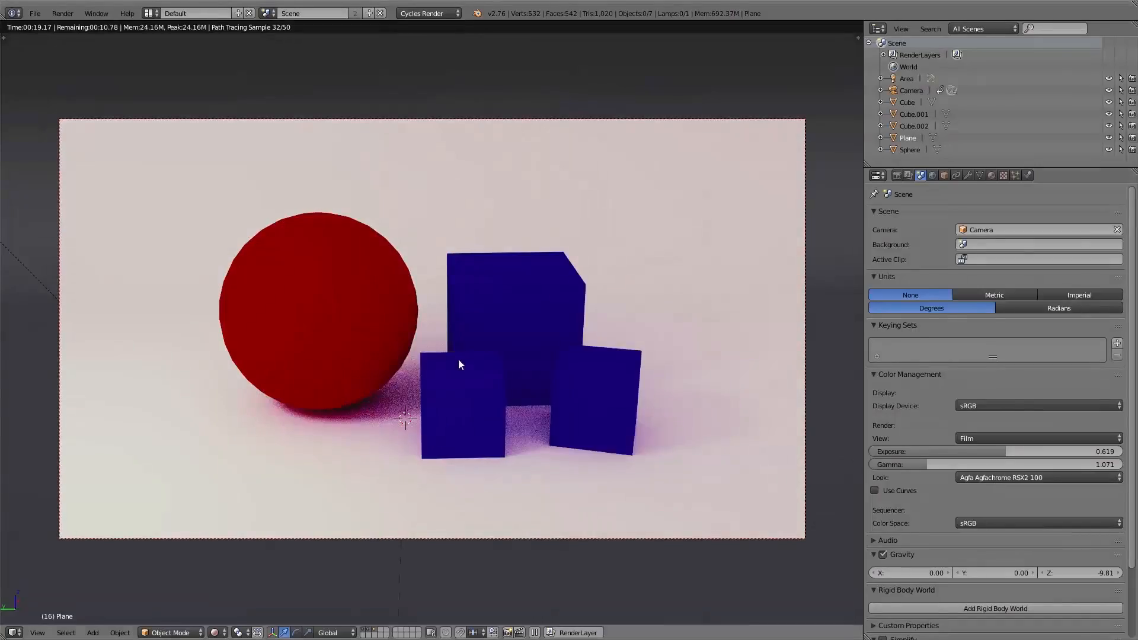
middle_drag(457, 358, 569, 406)
shift+middle_drag(198, 323, 459, 405)
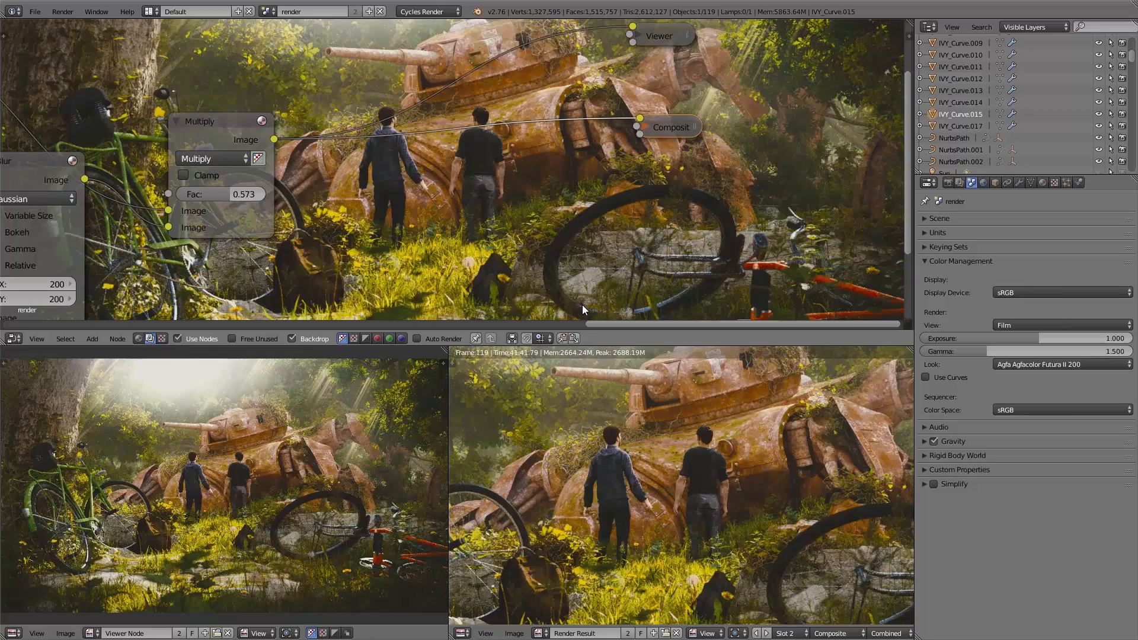
Step: Check the forest scene's Post Processing options for Compositing and Sequencer, and show its main Render settings
click(949, 182)
click(943, 374)
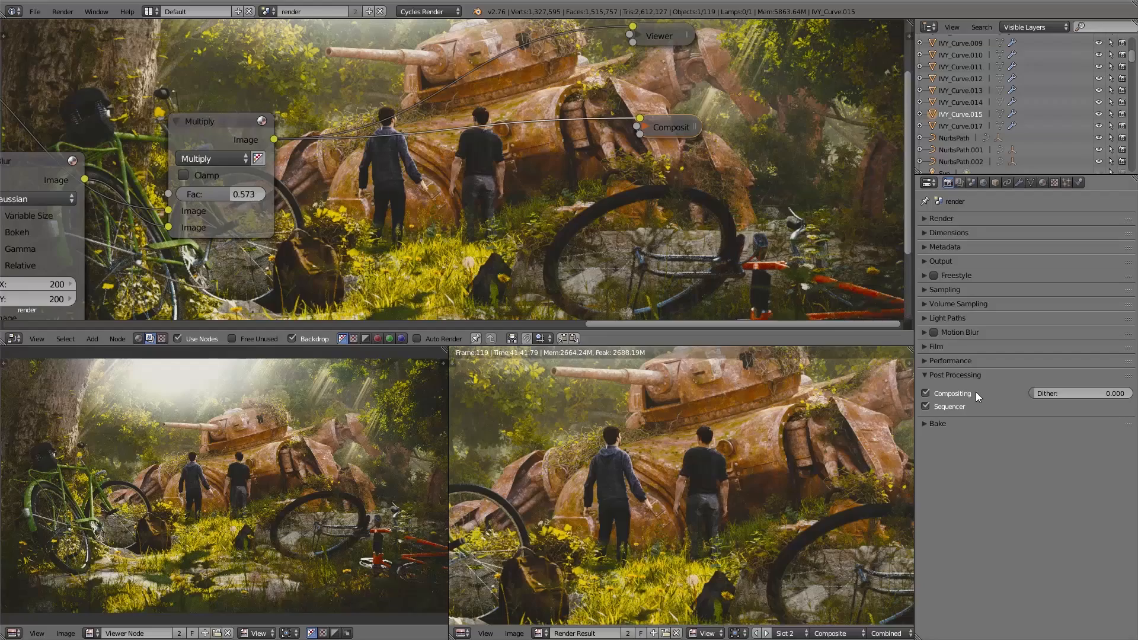
click(955, 372)
click(945, 219)
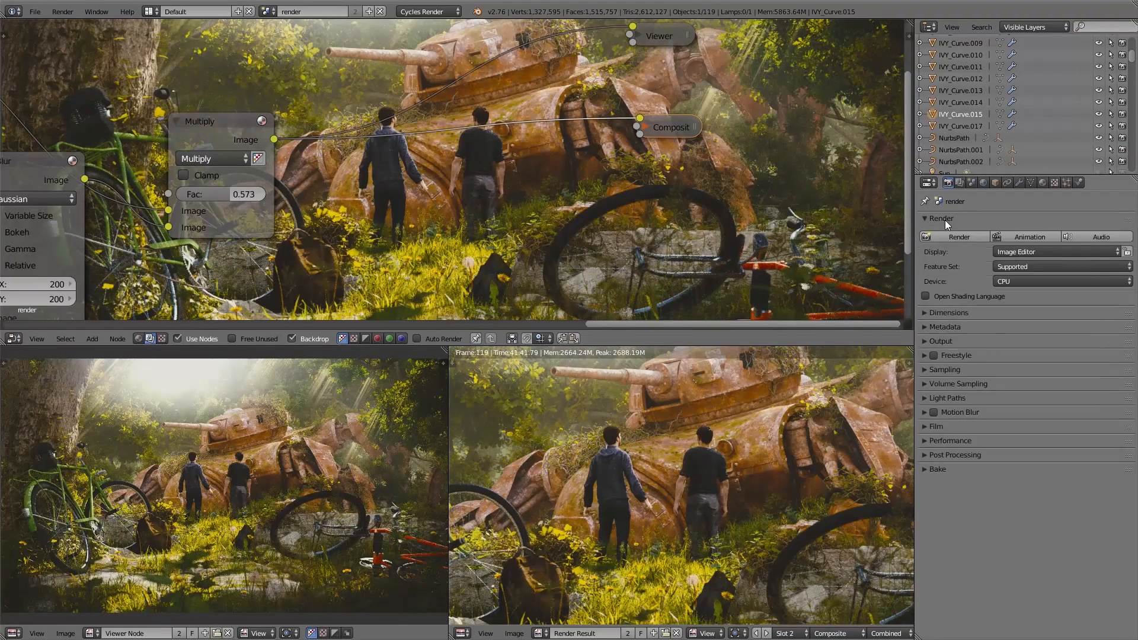